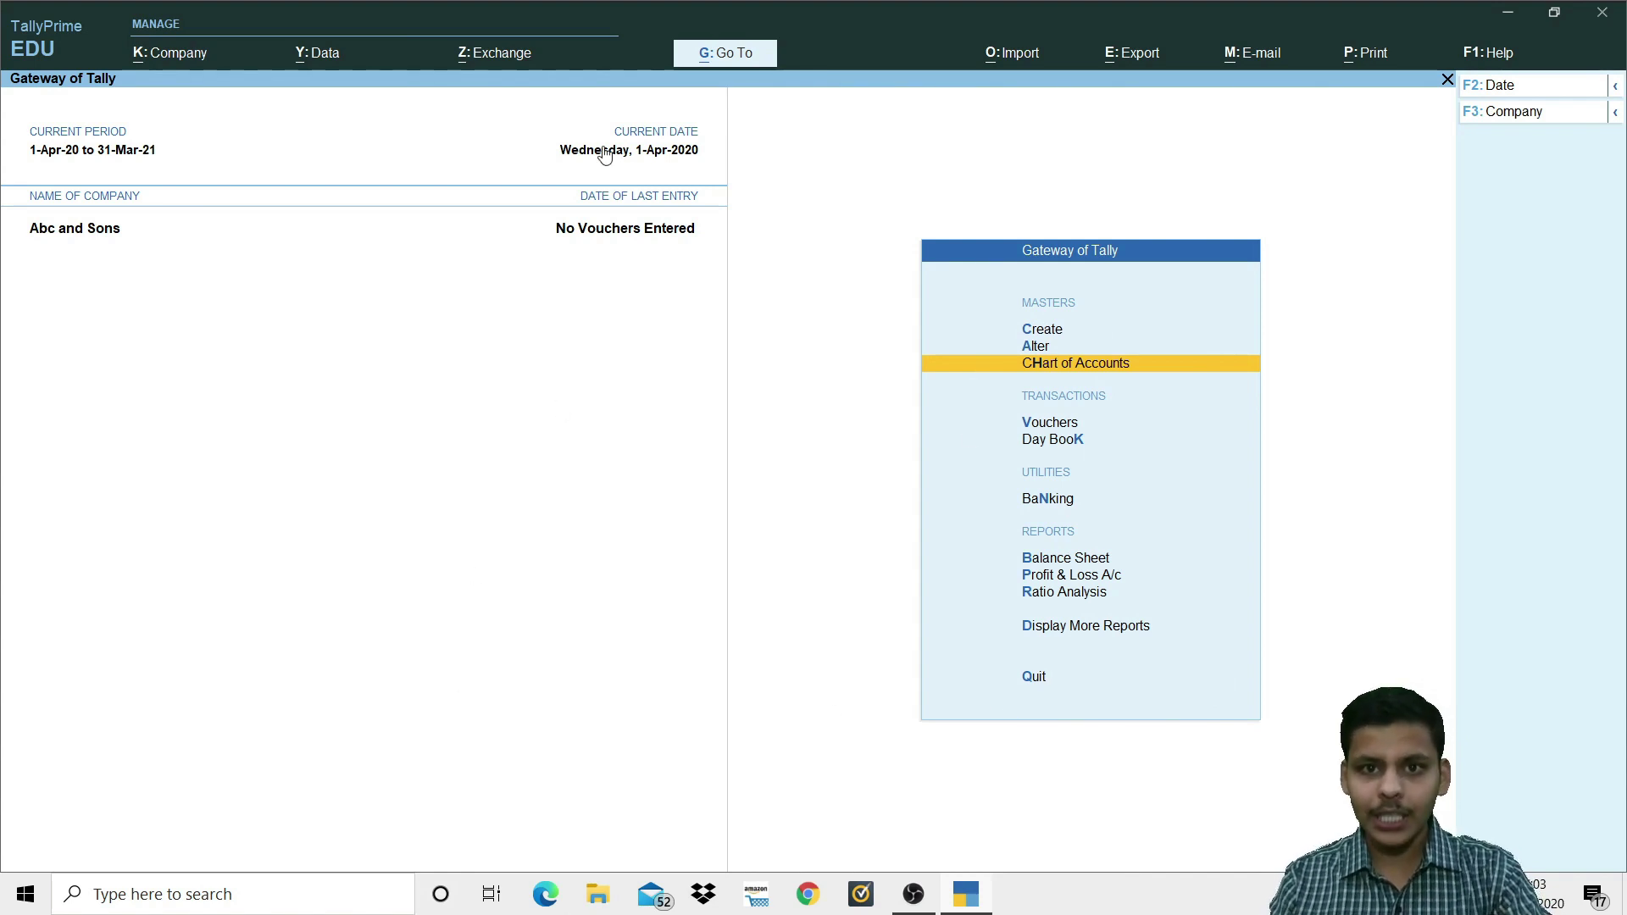
key("Down")
key("Down")
key("Down")
key("Down")
key("Down")
key("Down")
key("Down")
key("Down")
key("Down")
key("Down")
key("Down")
key("Down")
key("Down")
key("Down")
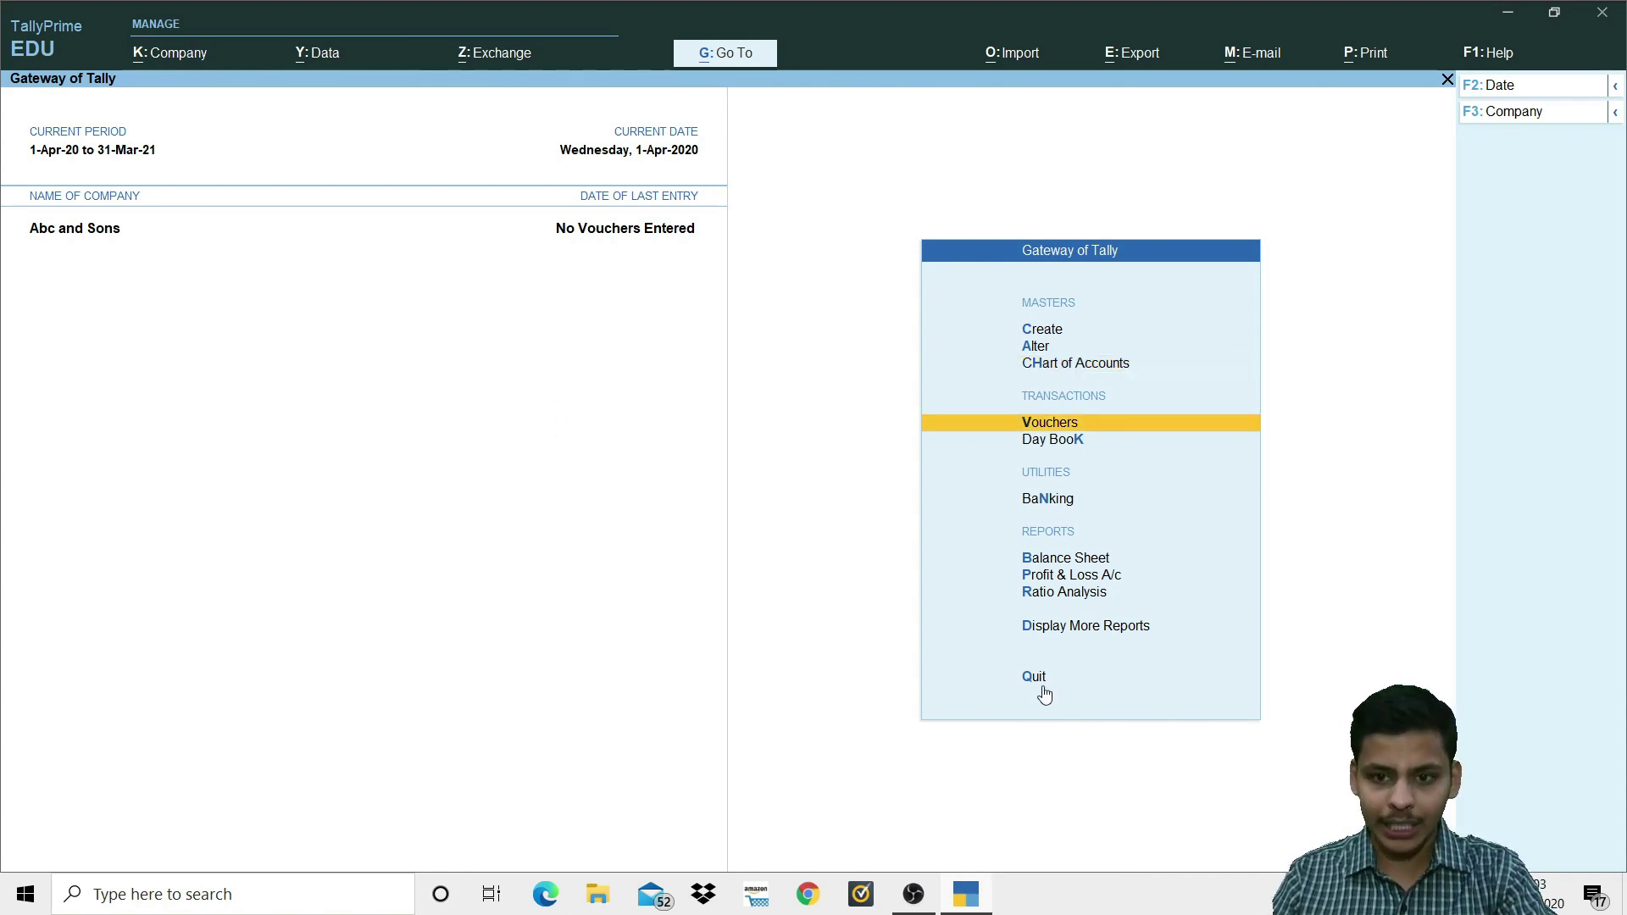
key("Down")
key("Down")
key("Down")
key("Up")
key("Up")
key("Up")
key("Up")
key("Up")
key("Up")
key("Up")
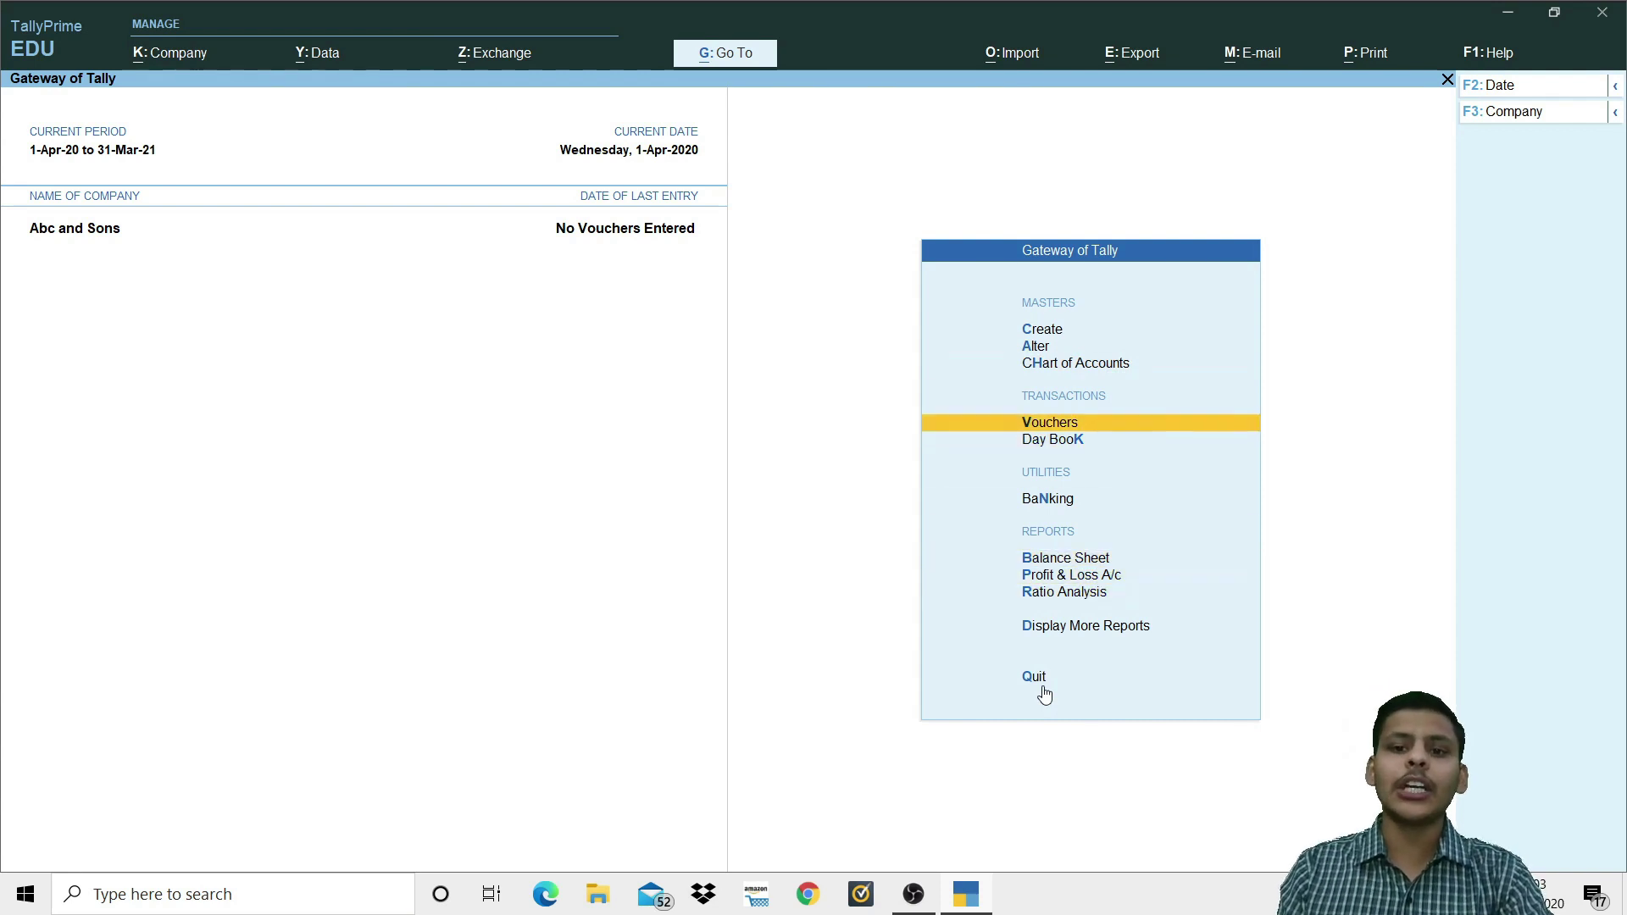
key("Up")
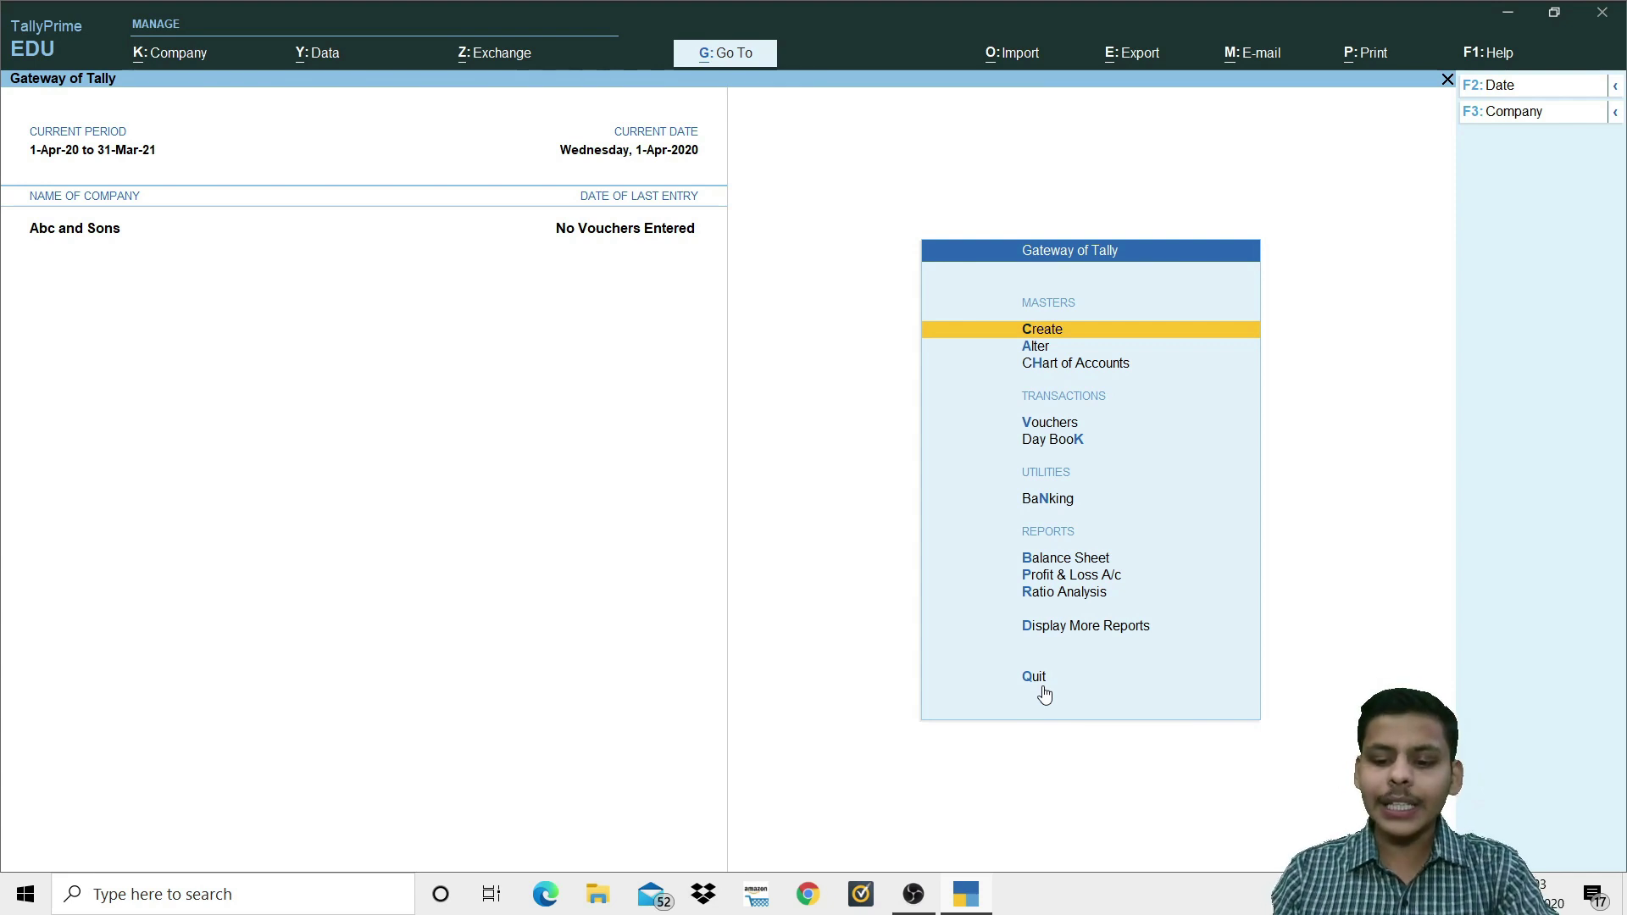
Step: Open the list of groups in the Chart of Accounts
key("Down")
key("Down")
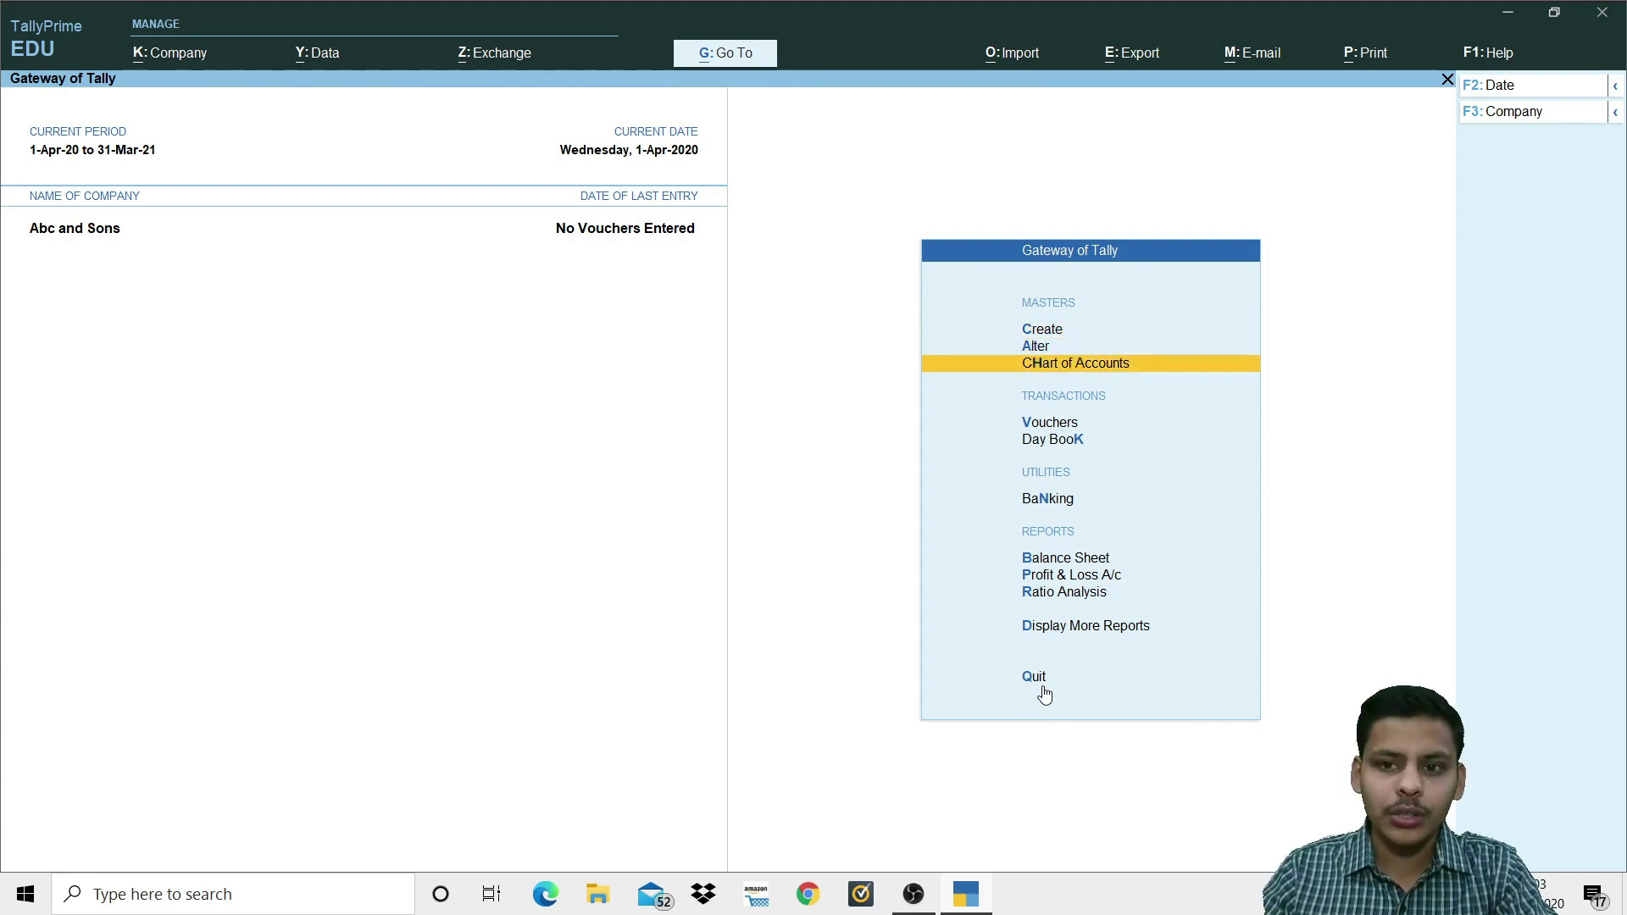
key("Return")
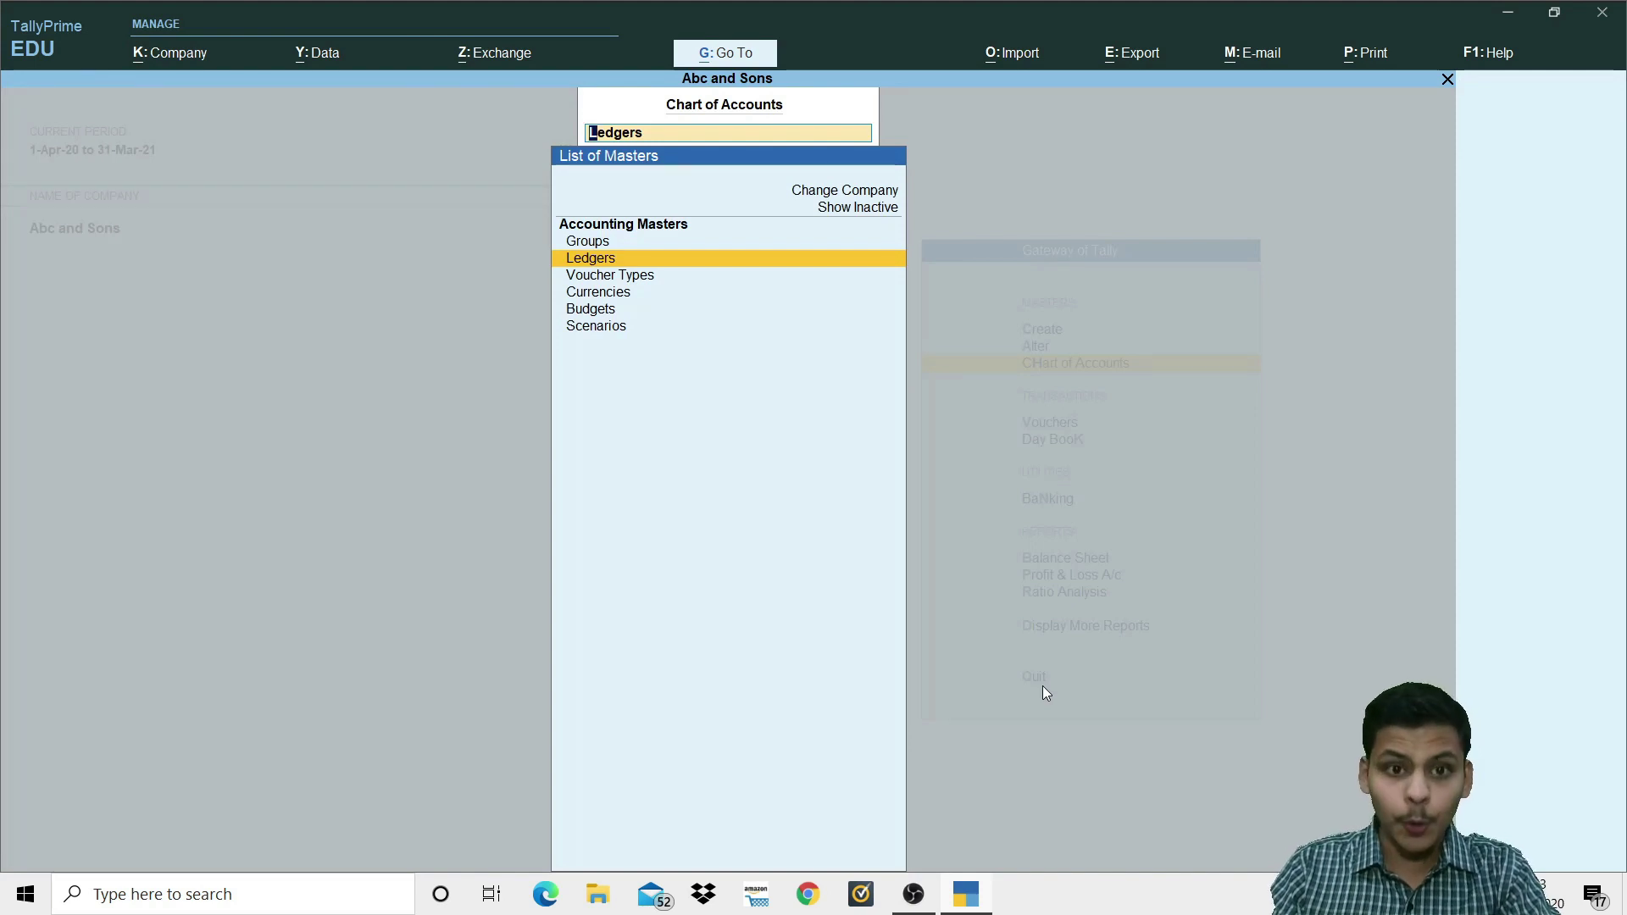
key("Up")
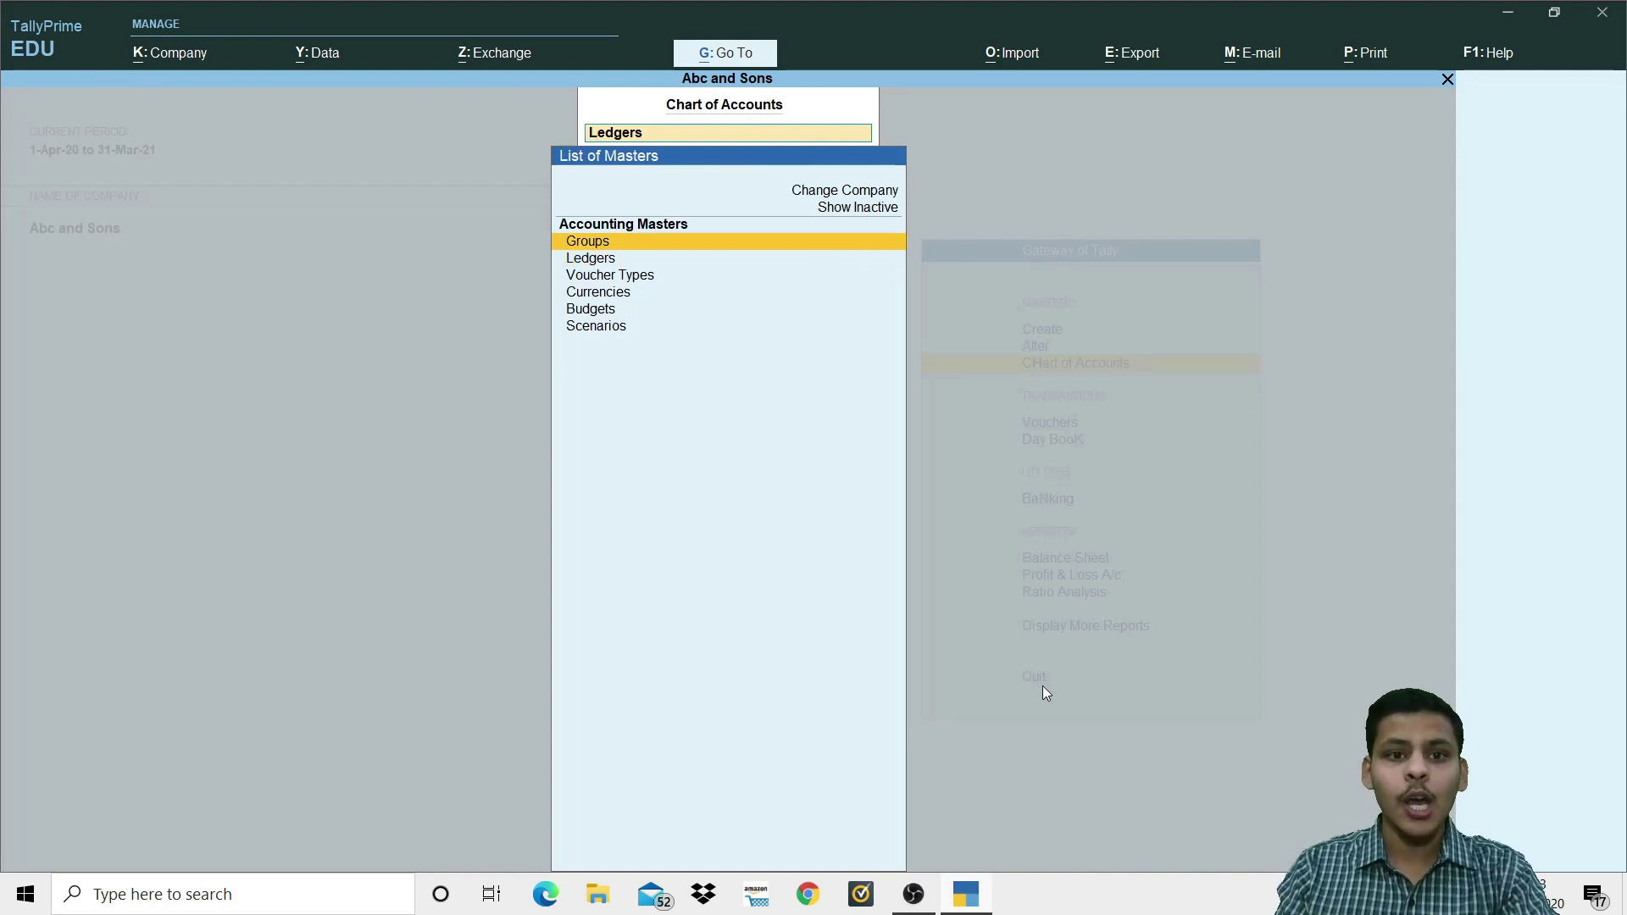
key("Return")
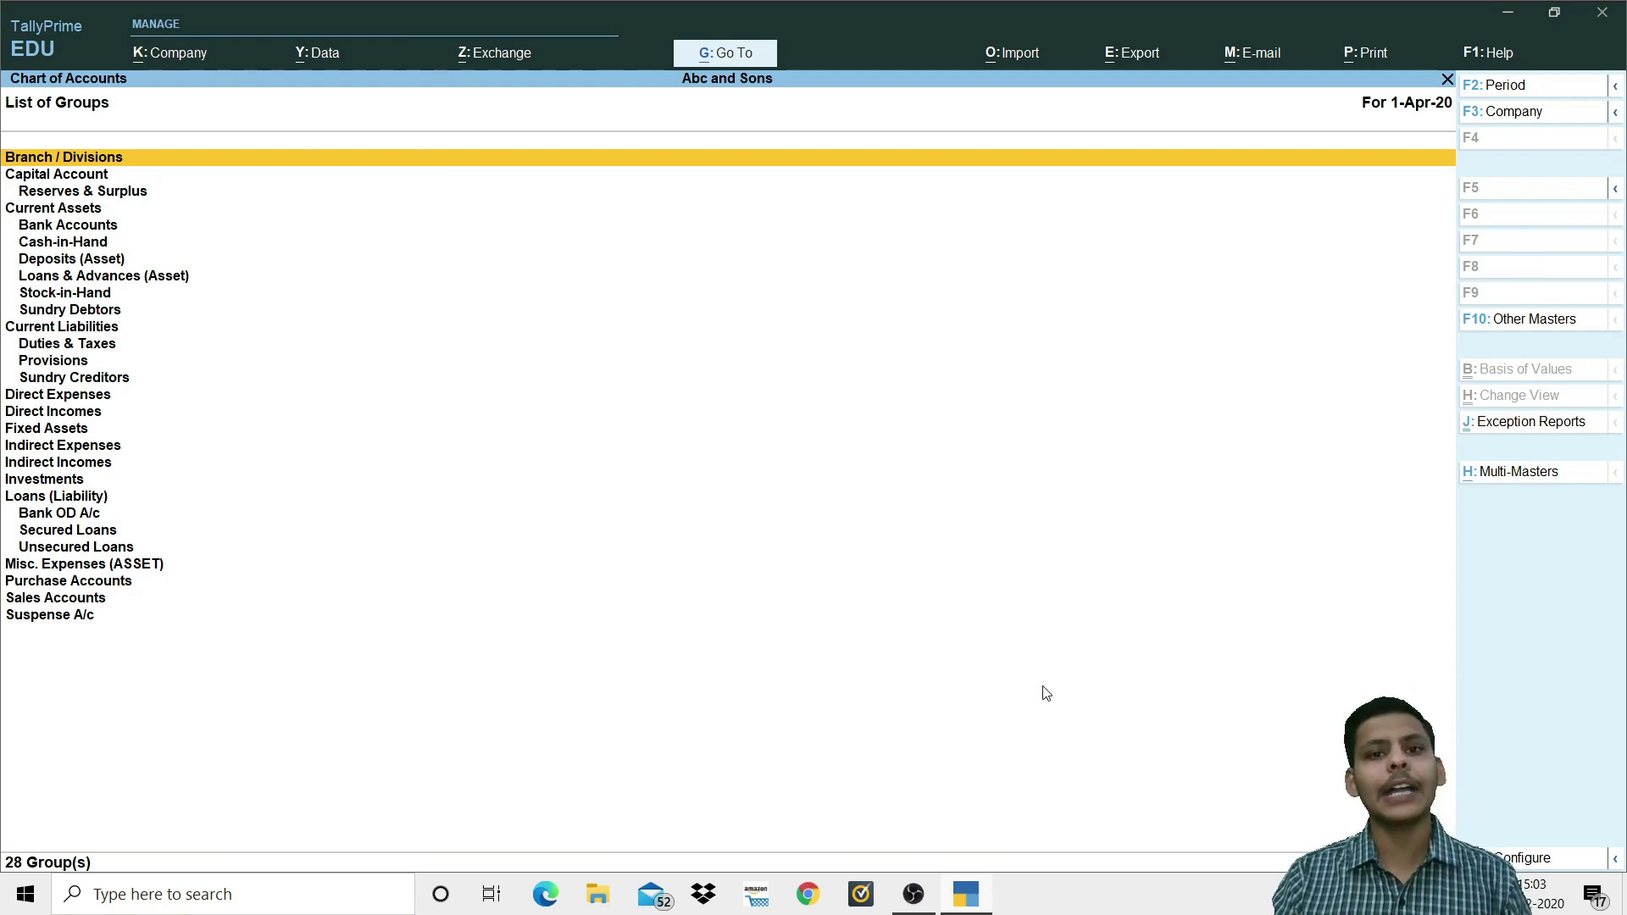
Step: Look through the full list of predefined account groups, from Branch / Divisions to Suspense A/c
key("Down")
key("Down")
key("Down")
key("Down")
key("Down")
key("Down")
key("Down")
key("Down")
key("Down")
key("Down")
key("Down")
key("Down")
key("Down")
key("Down")
key("Down")
key("Down")
key("Down")
key("Down")
key("Down")
key("Down")
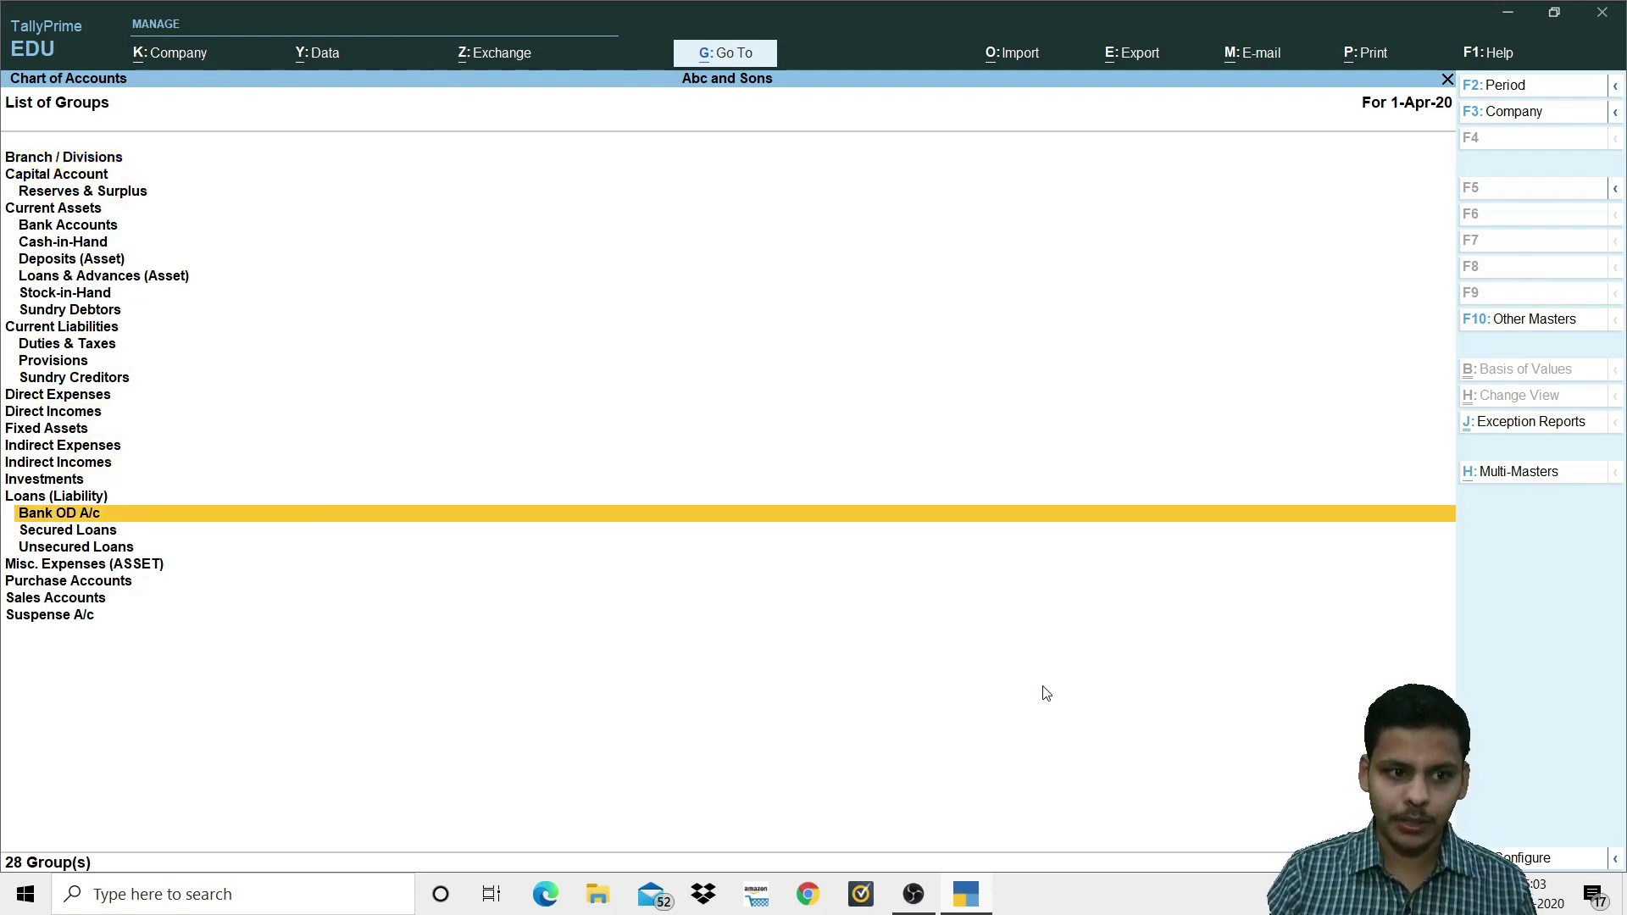
key("Down")
key("Down")
key("Down")
key("Down")
key("Down")
key("Down")
key("Up")
key("Up")
key("Up")
key("Up")
key("Up")
key("Up")
key("Up")
key("Up")
key("Up")
key("Up")
key("Up")
key("Up")
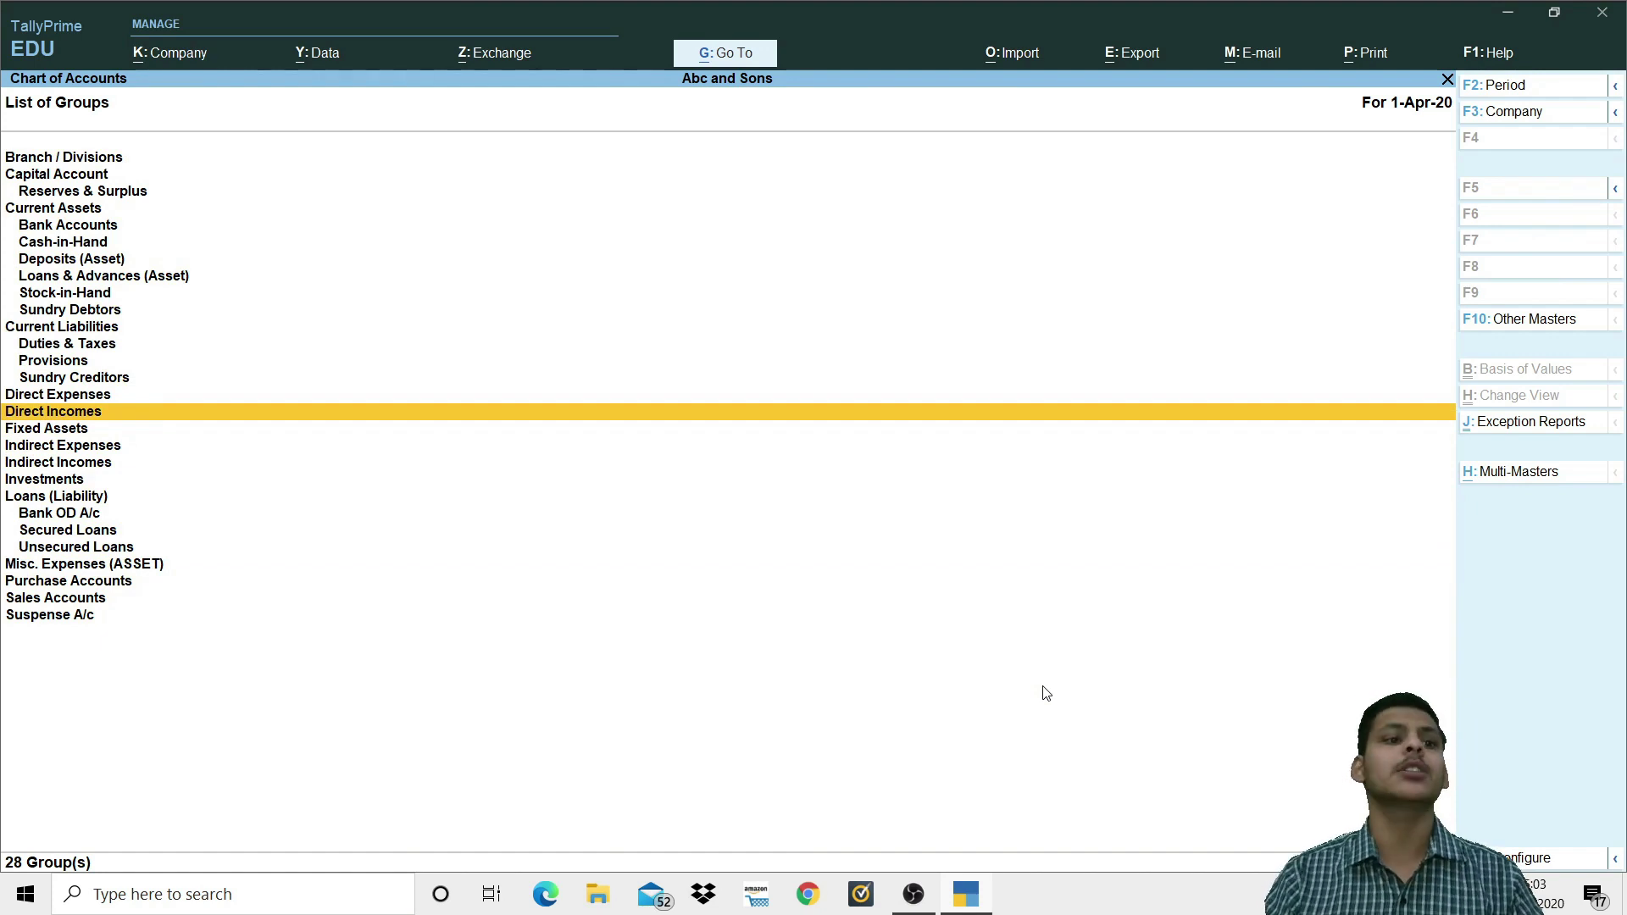
key("Up")
key("Up")
key("Up")
key("Up")
key("Up")
key("Up")
key("Up")
key("Up")
key("Up")
key("Up")
key("Up")
key("Up")
key("Up")
key("Up")
key("Up")
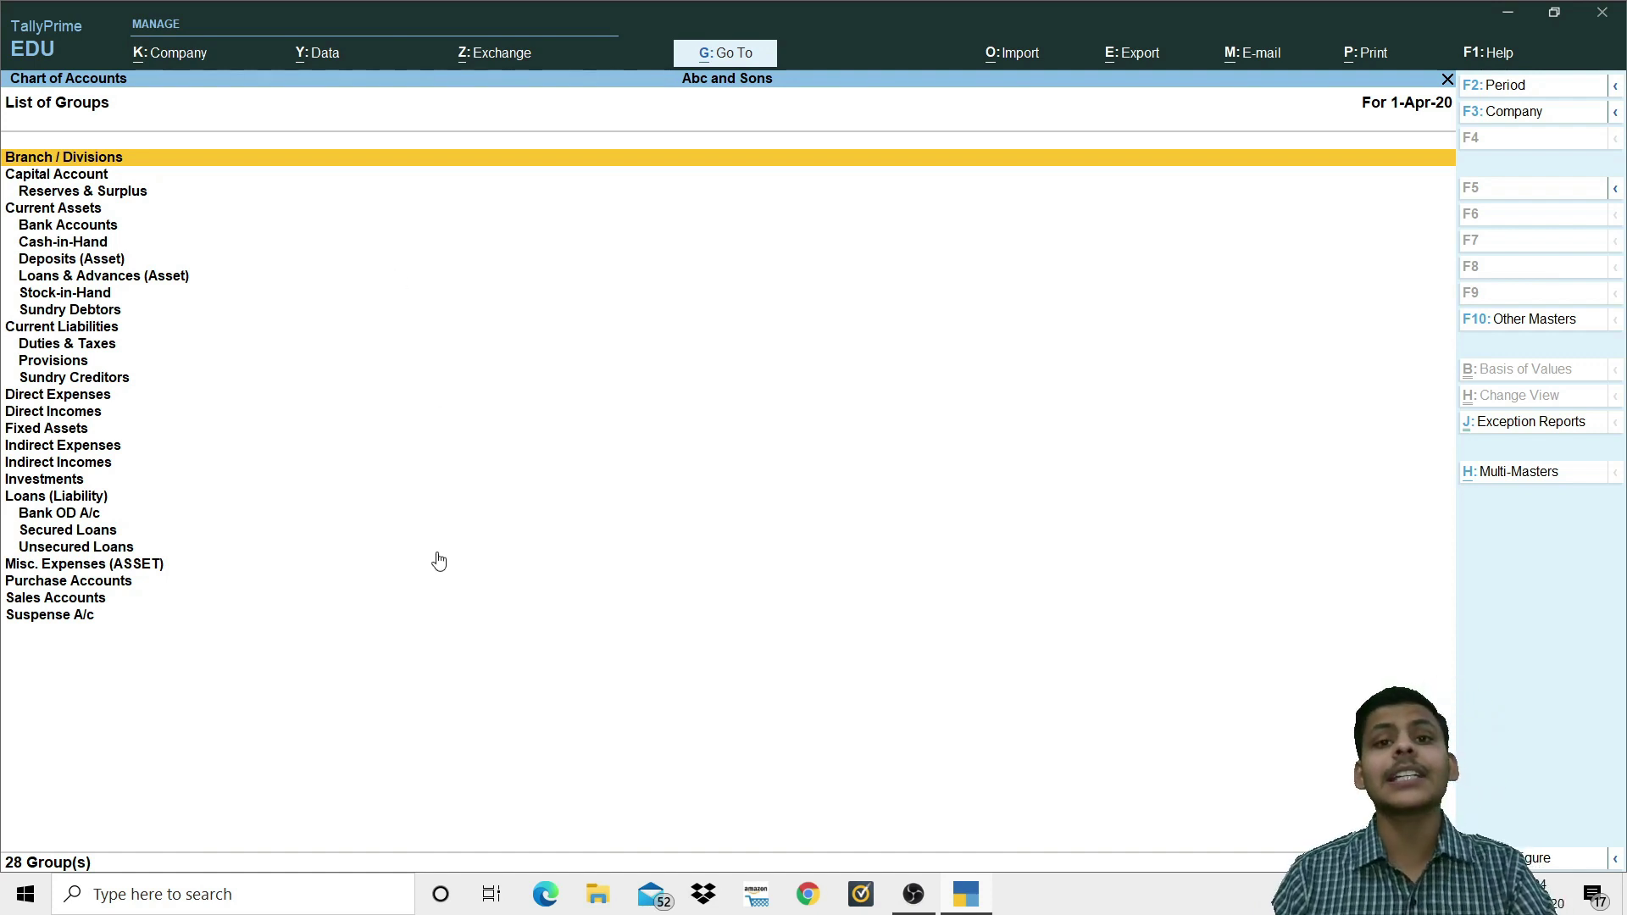
Step: Examine the Sundry Creditors group under Current Liabilities and return to the Gateway of Tally
left_click(67, 381)
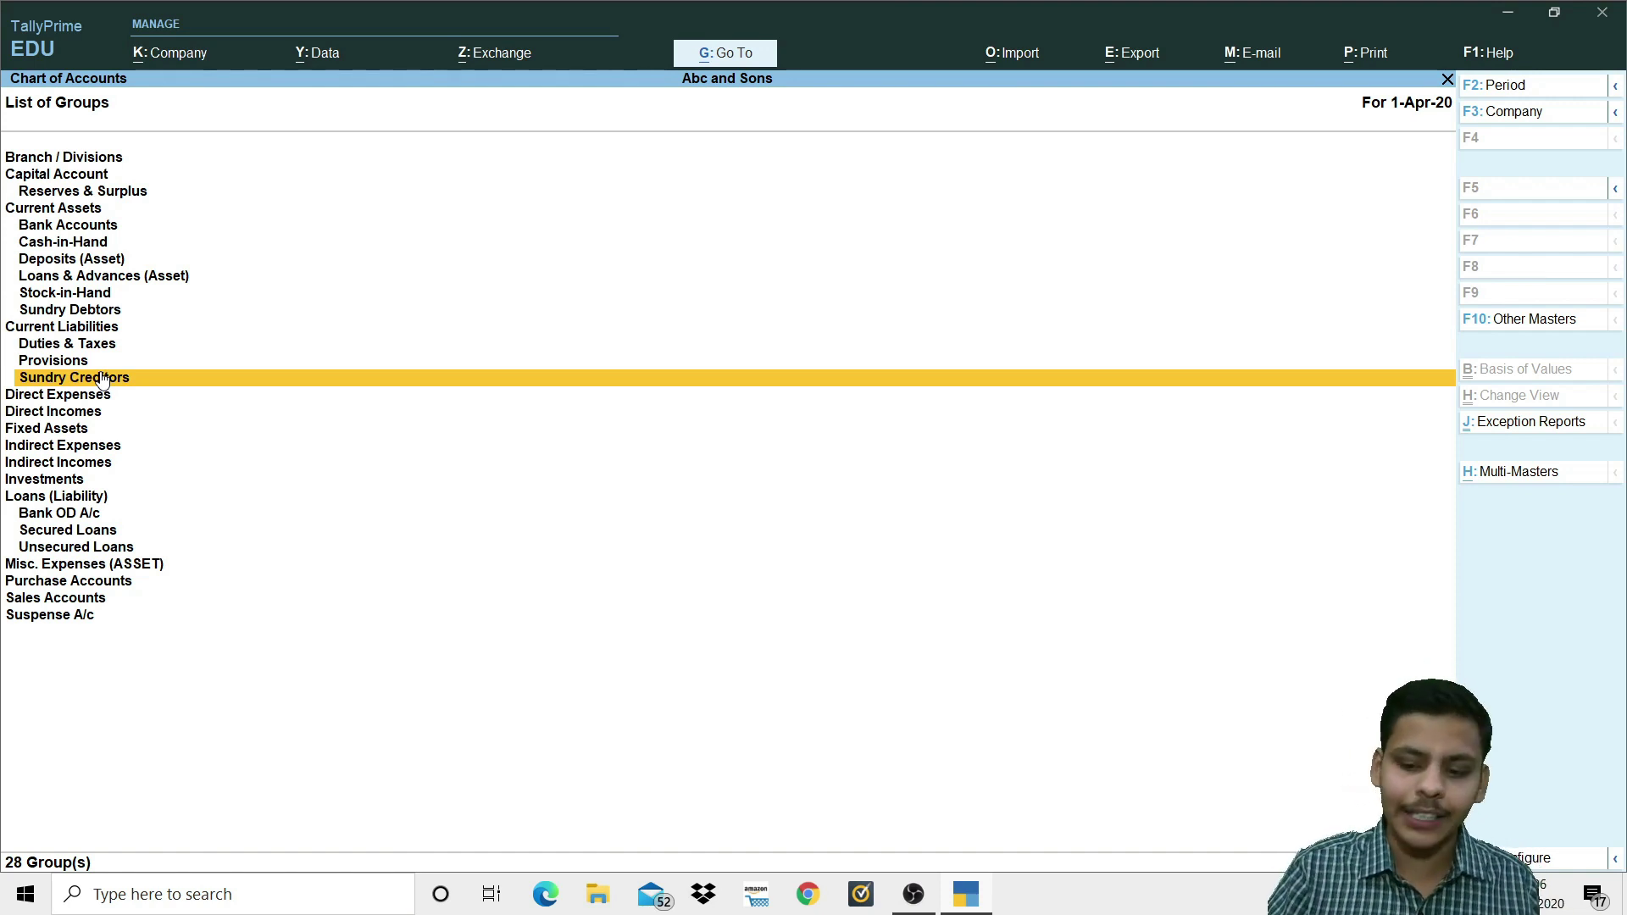
key("Down")
key("Up")
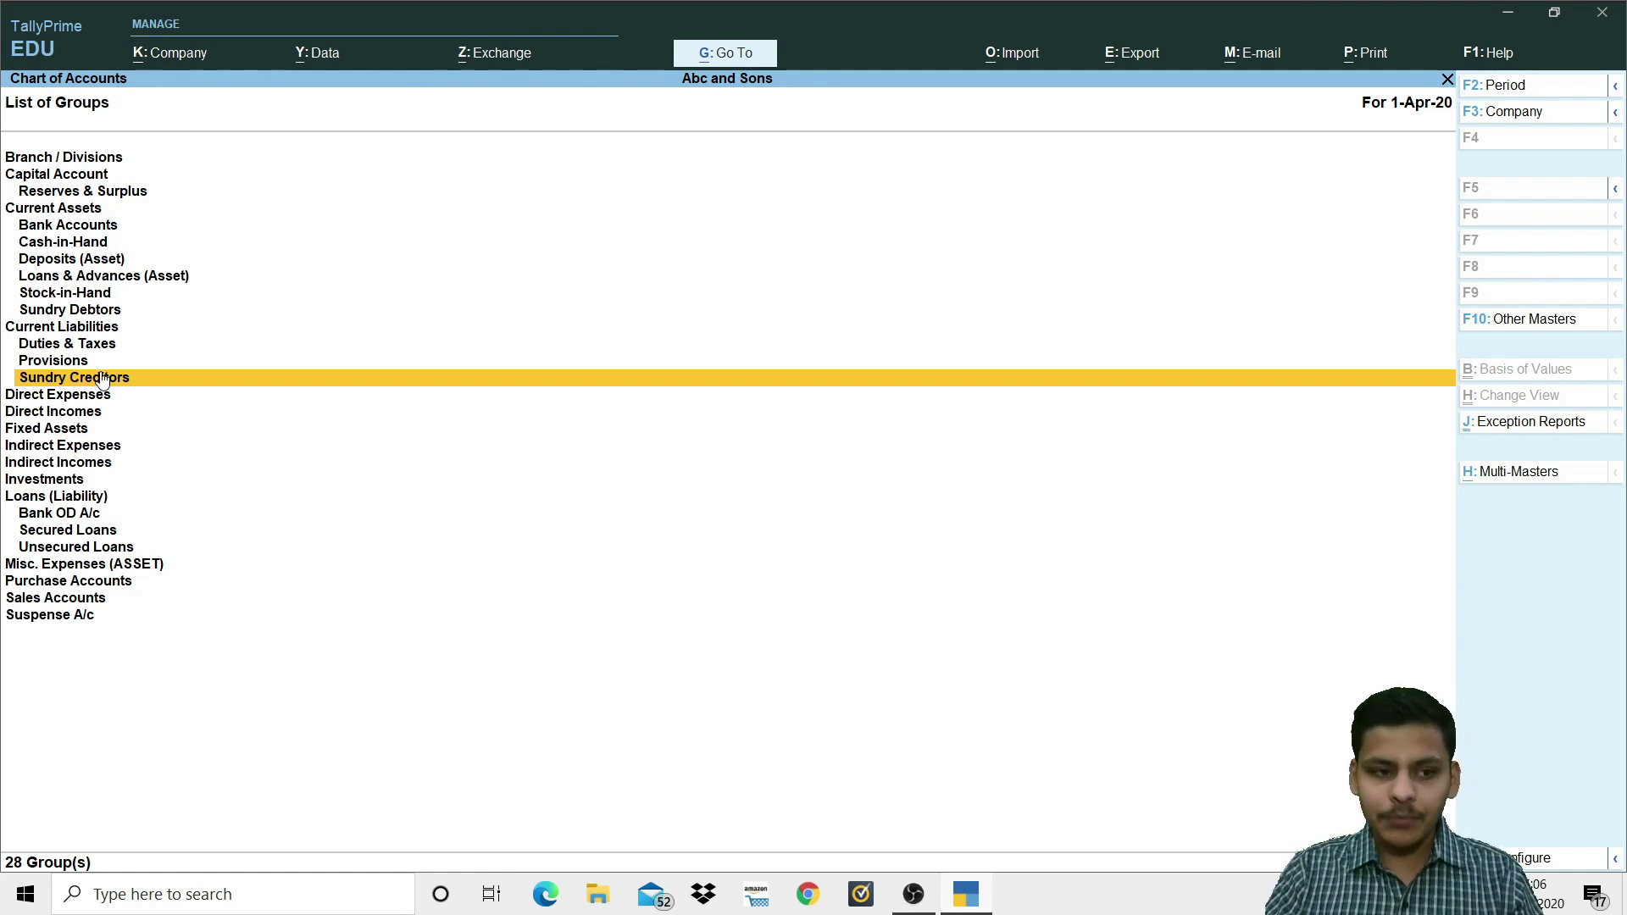
key("Up")
key("Up")
key("Up")
key("Up")
key("Up")
key("Up")
key("Up")
key("Up")
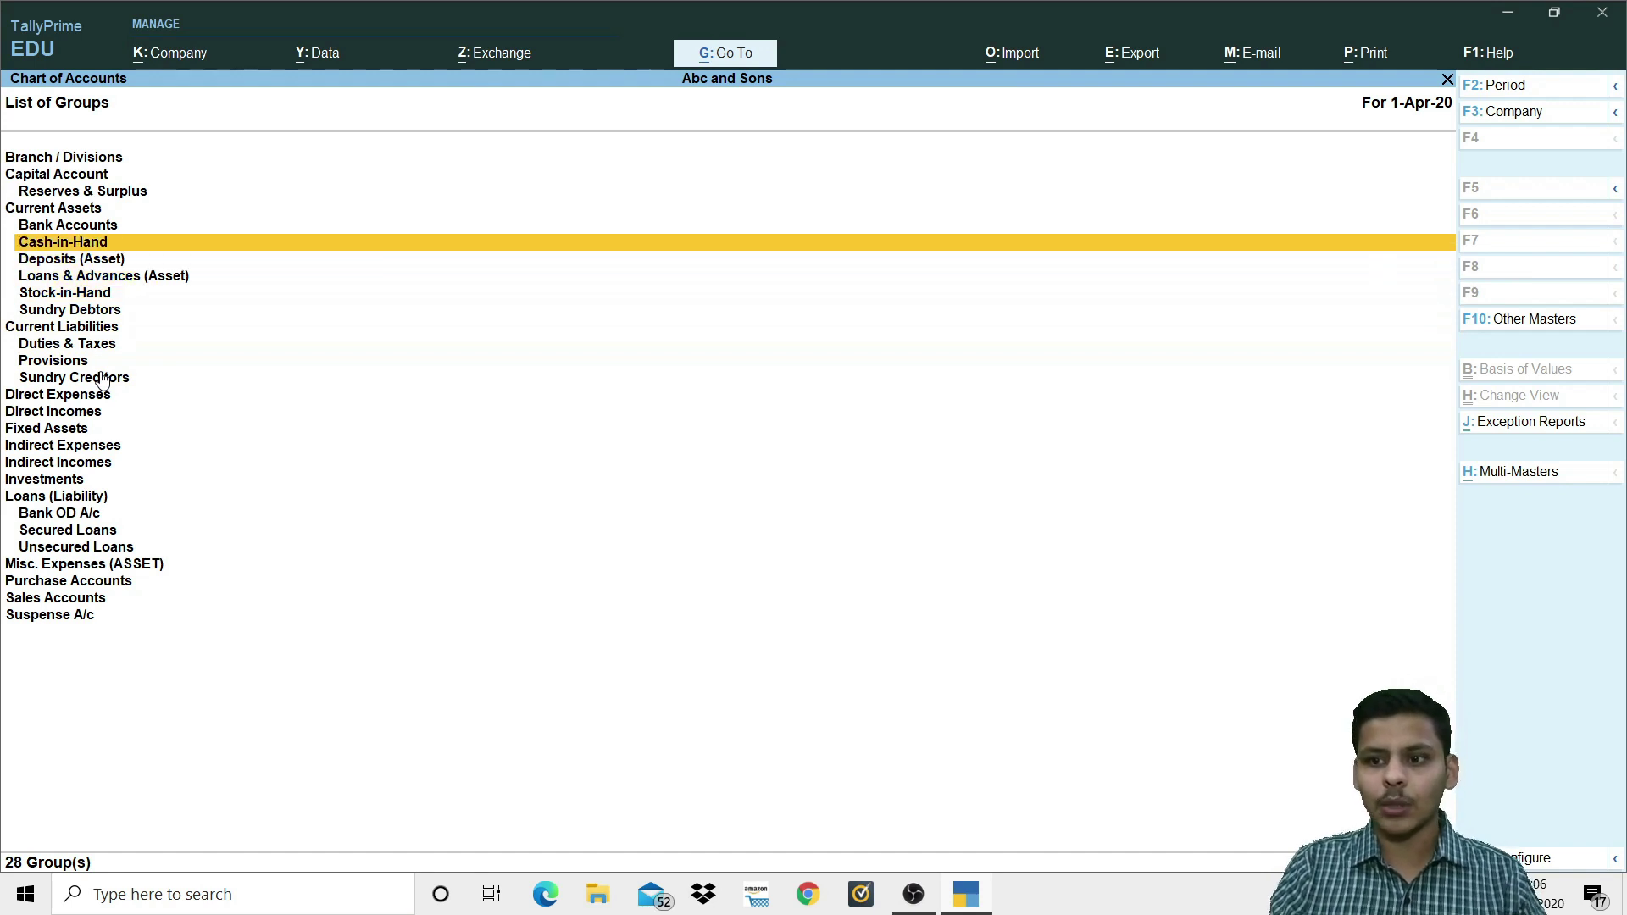
key("Up")
key("Escape")
key("Escape")
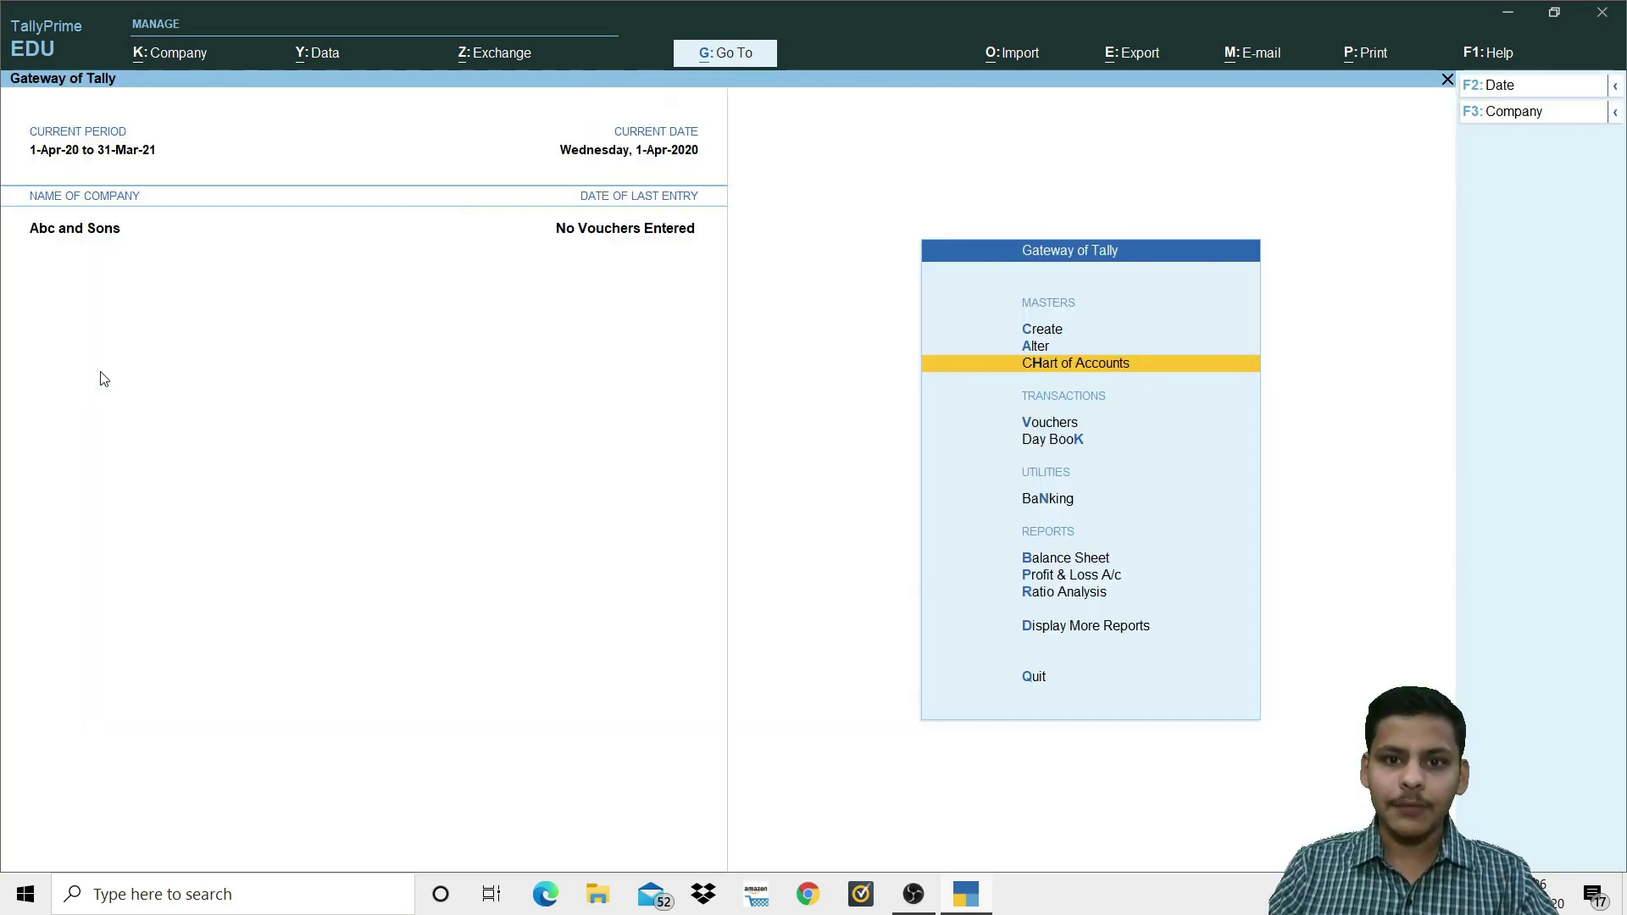
Step: Start a new accounting group named Creditors From North India, leaving its alias empty
key("Up")
key("Up")
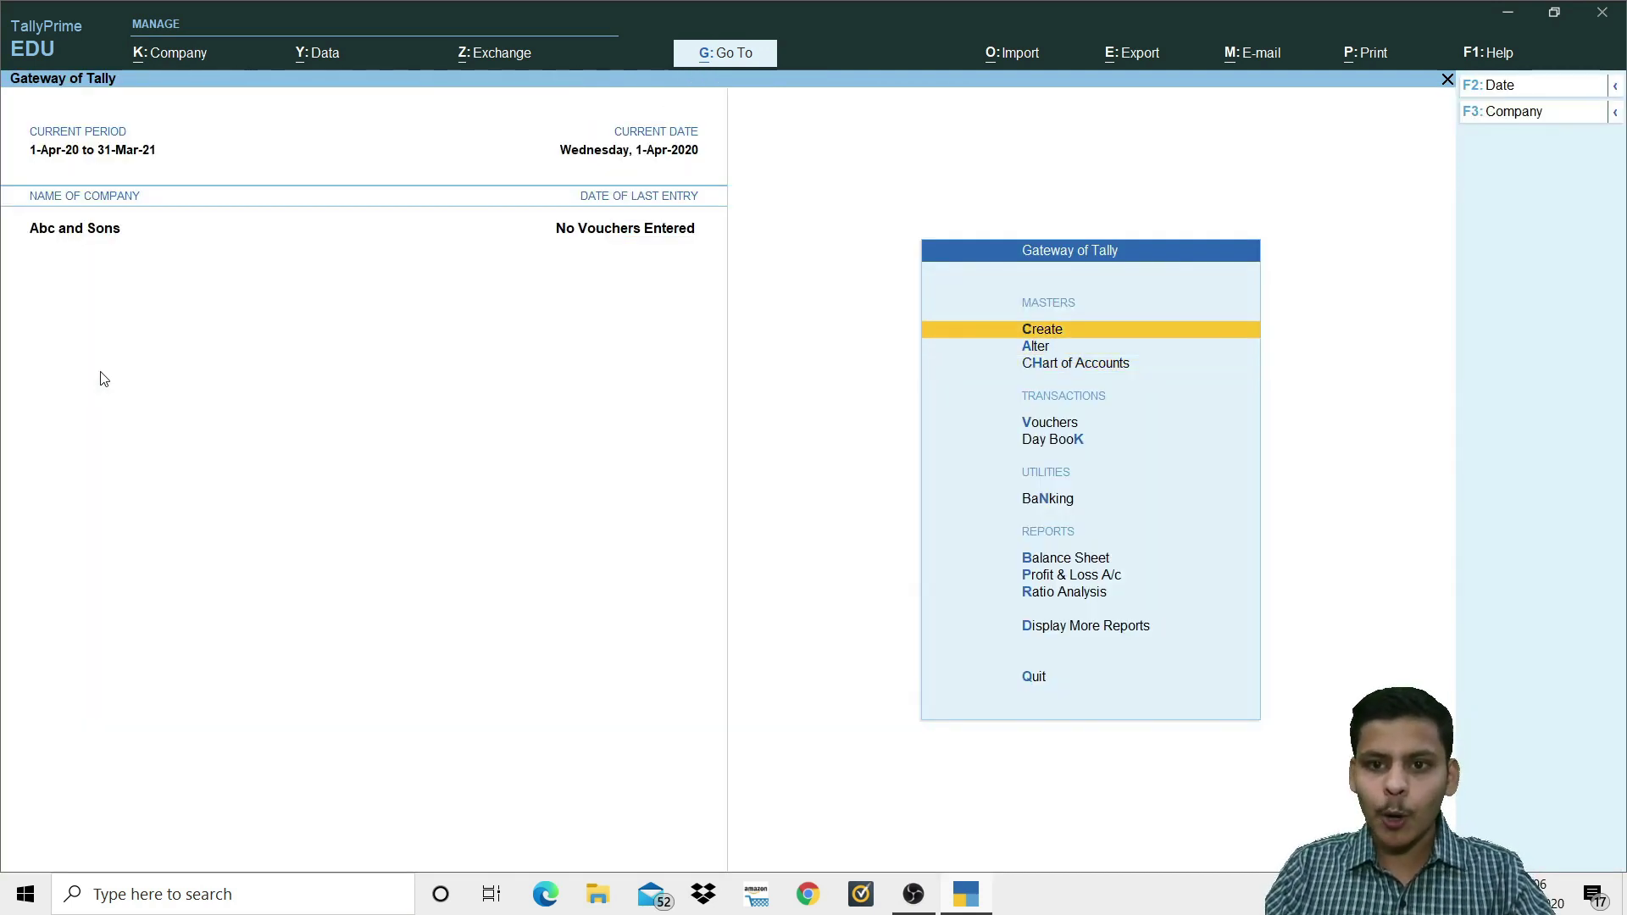
key("Return")
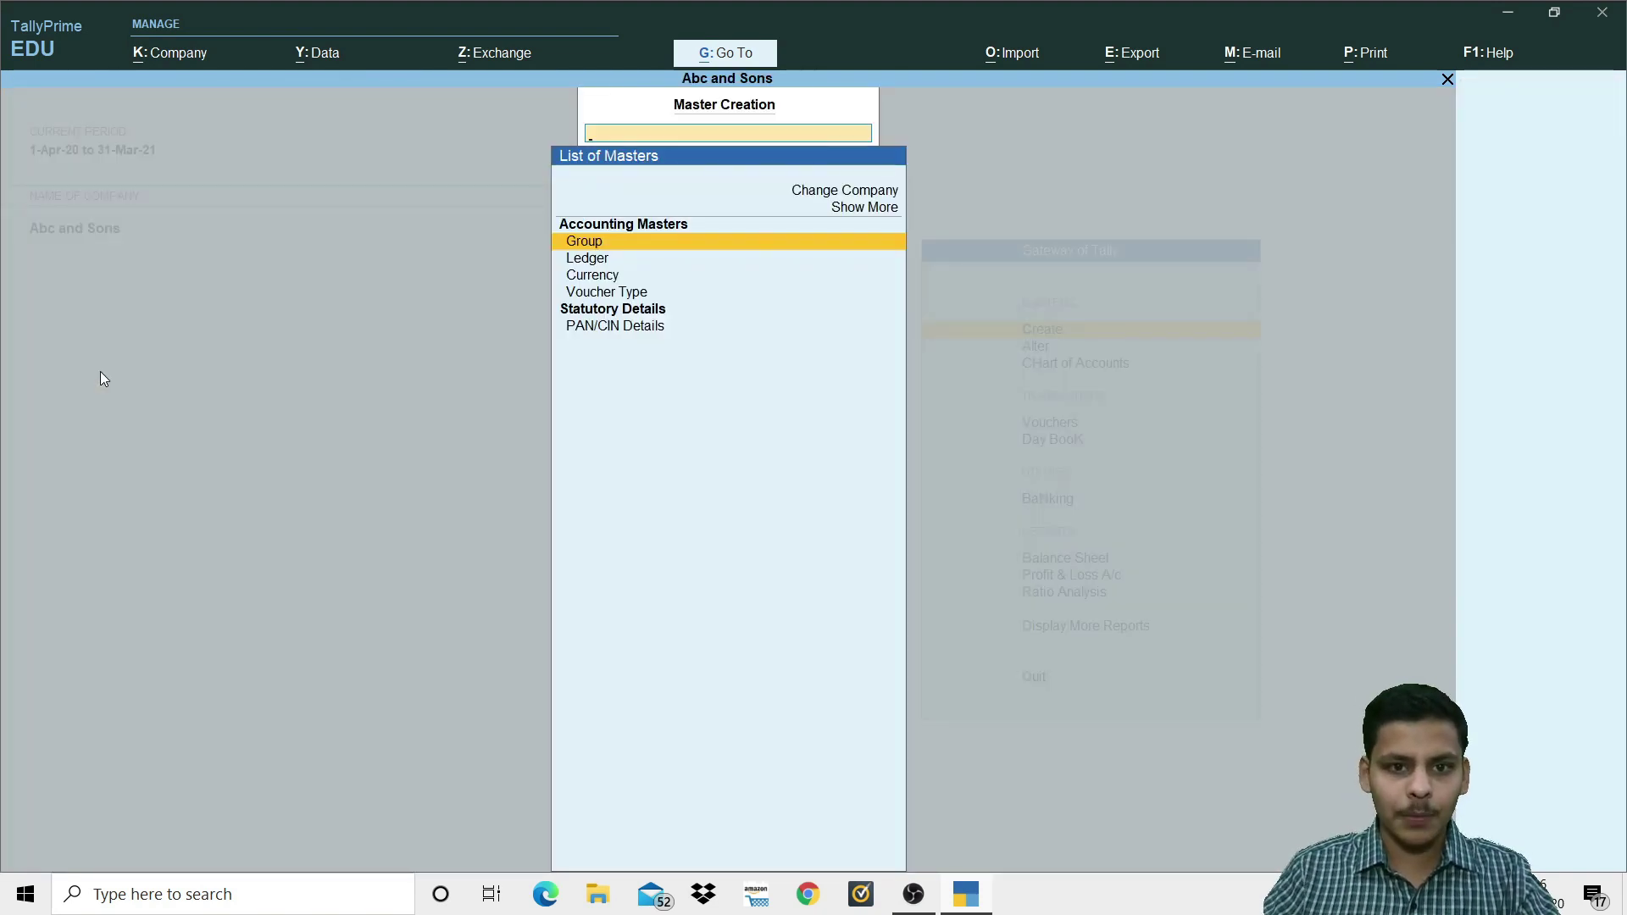
key("Return")
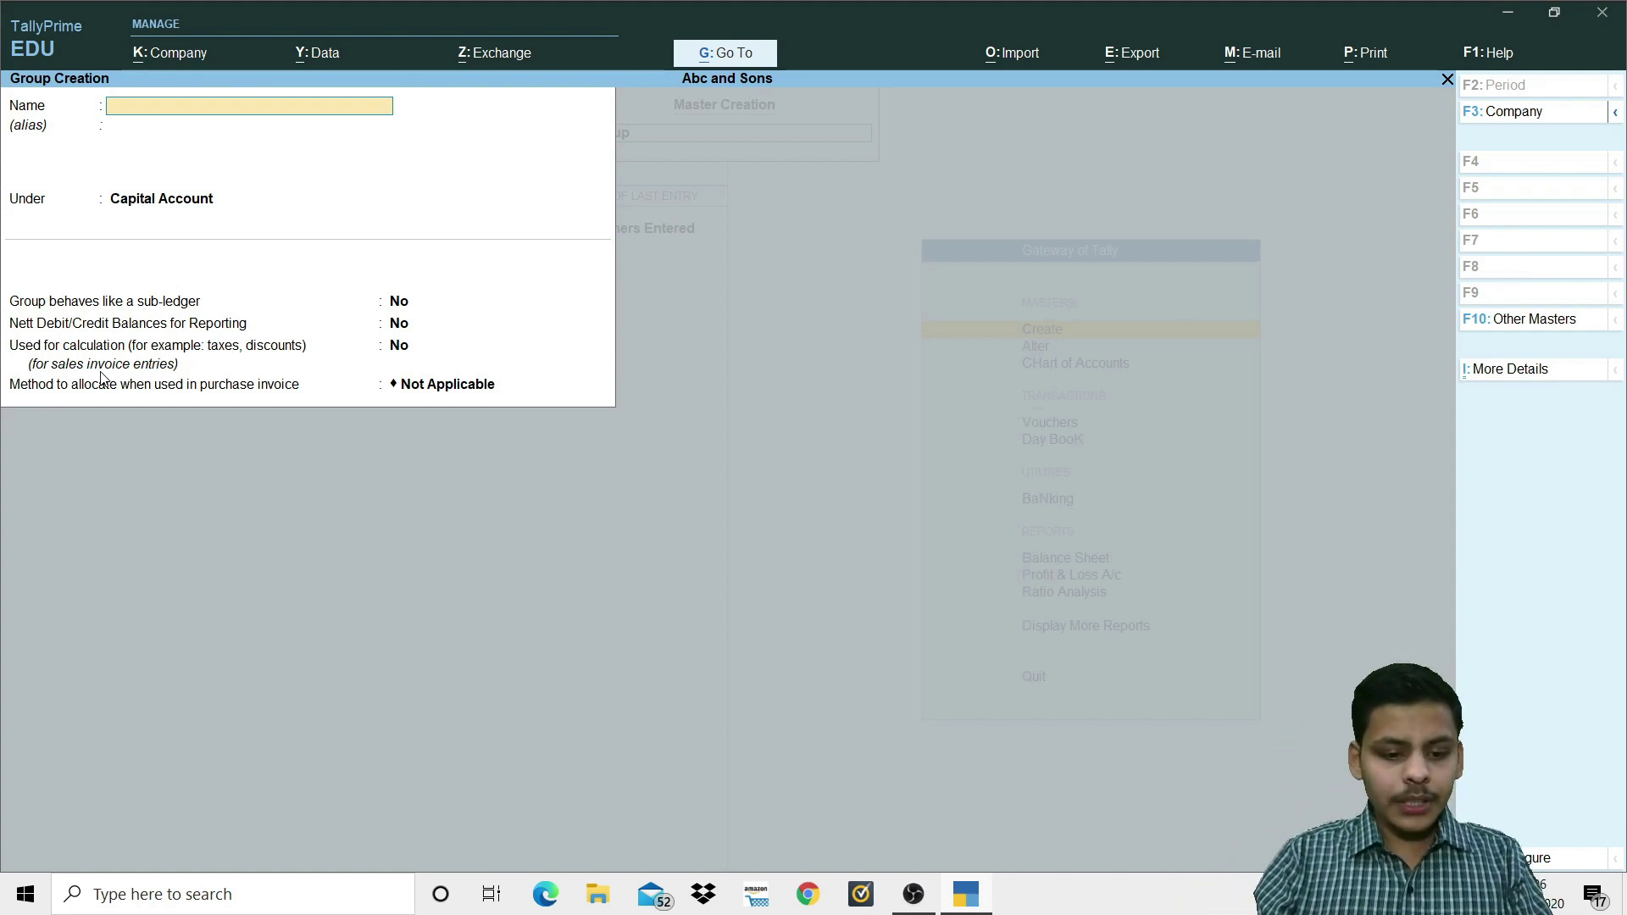
type("Creditor")
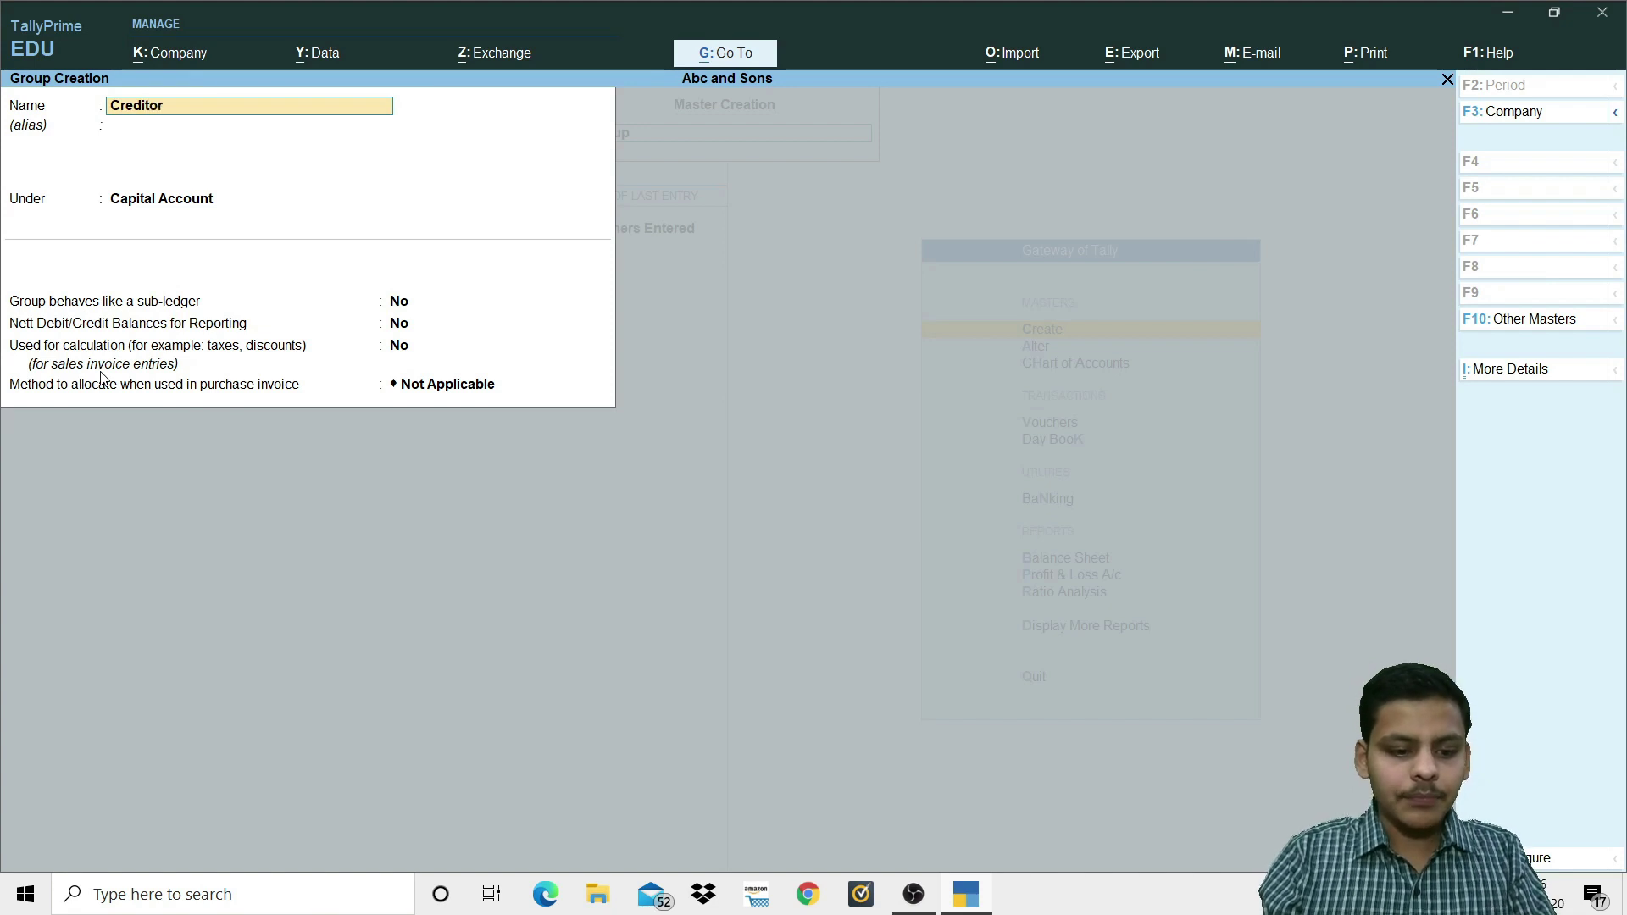
type("s From")
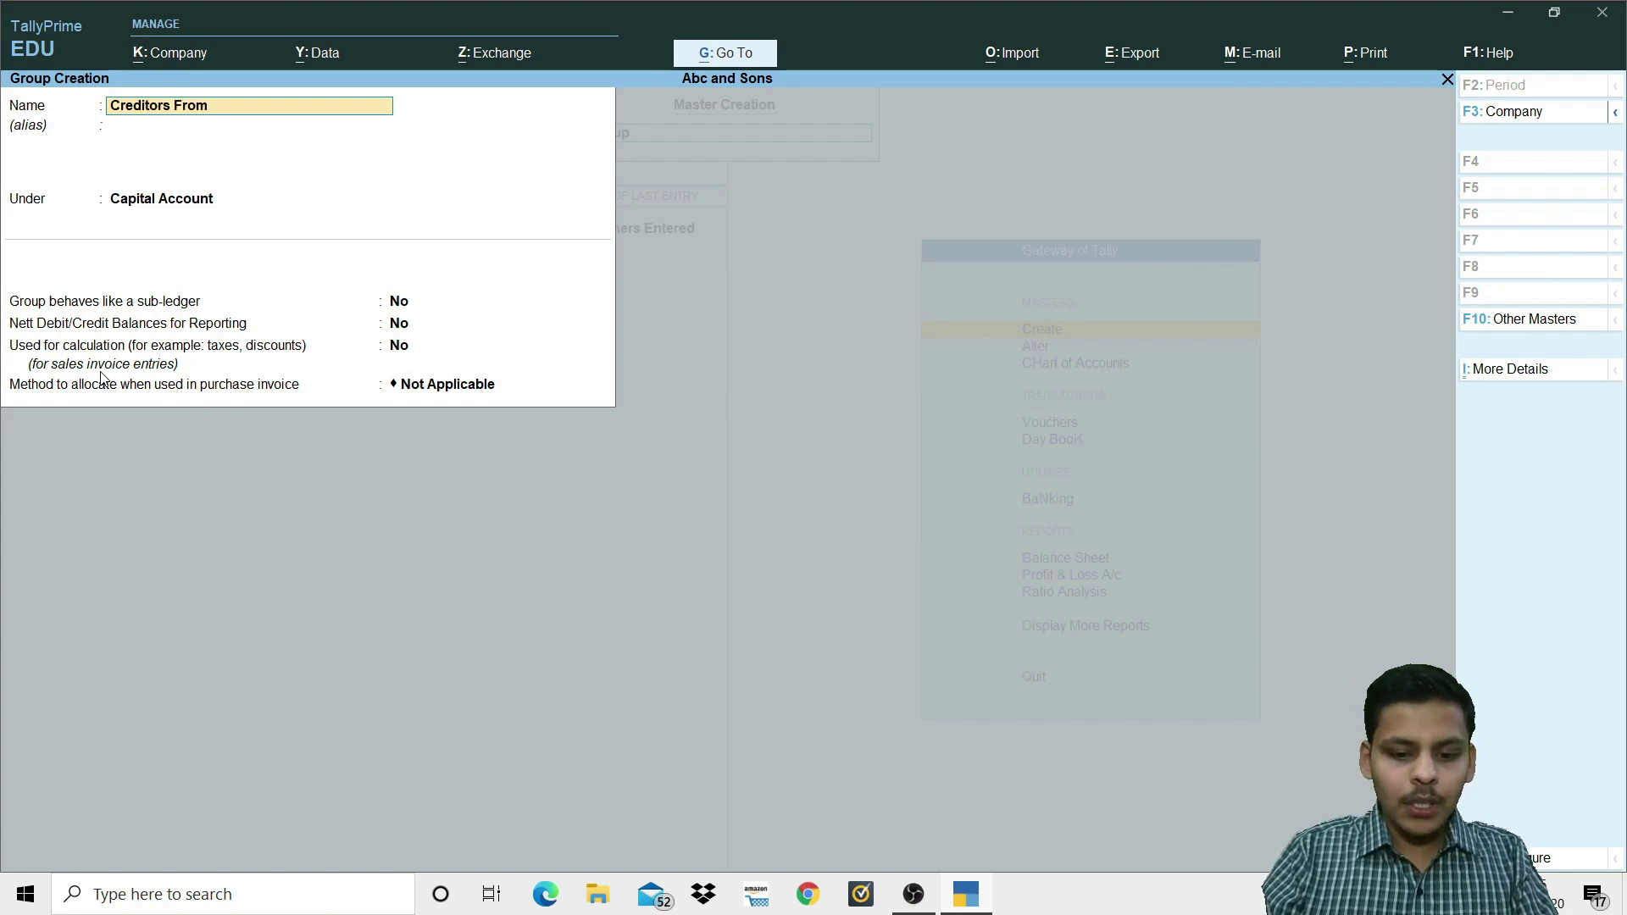
type(" North")
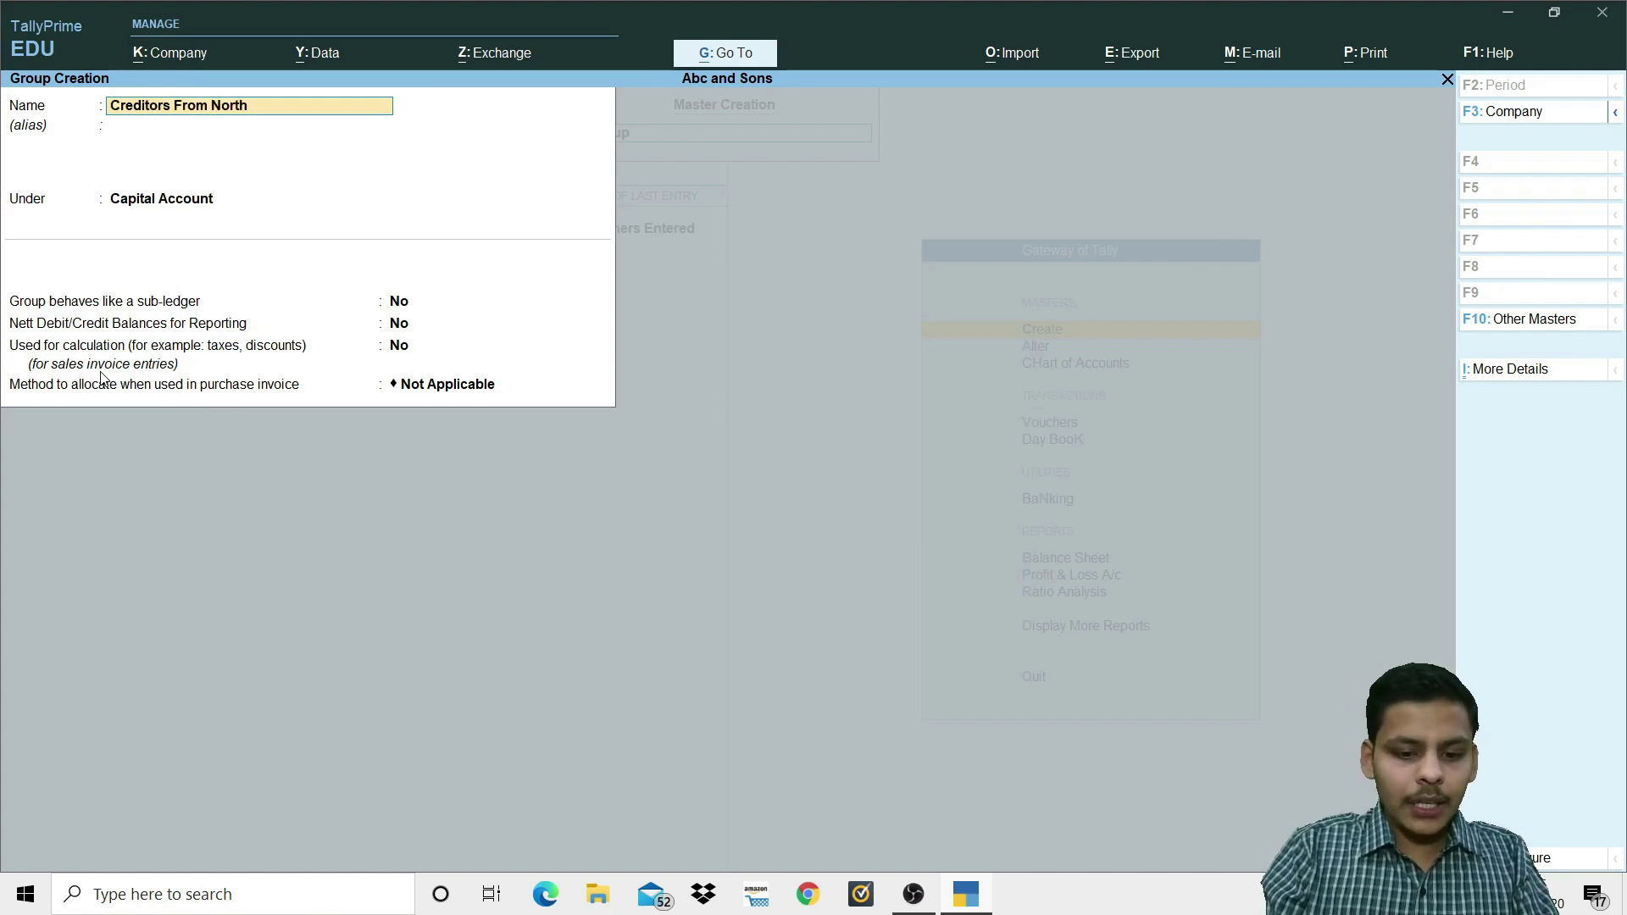
type(" india")
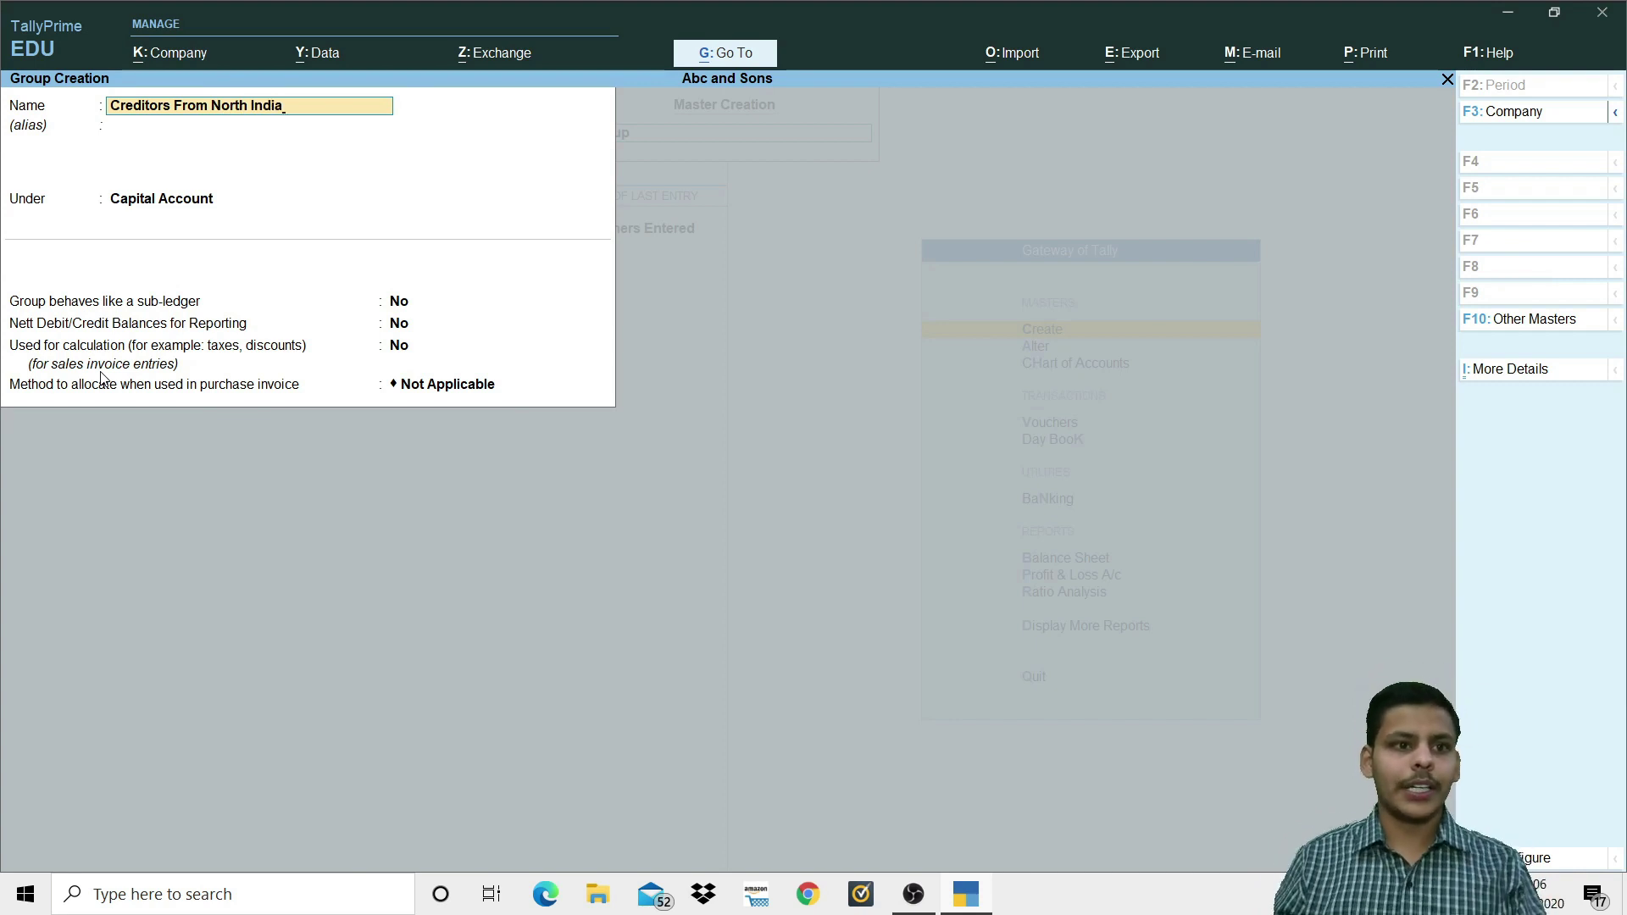
key("Return")
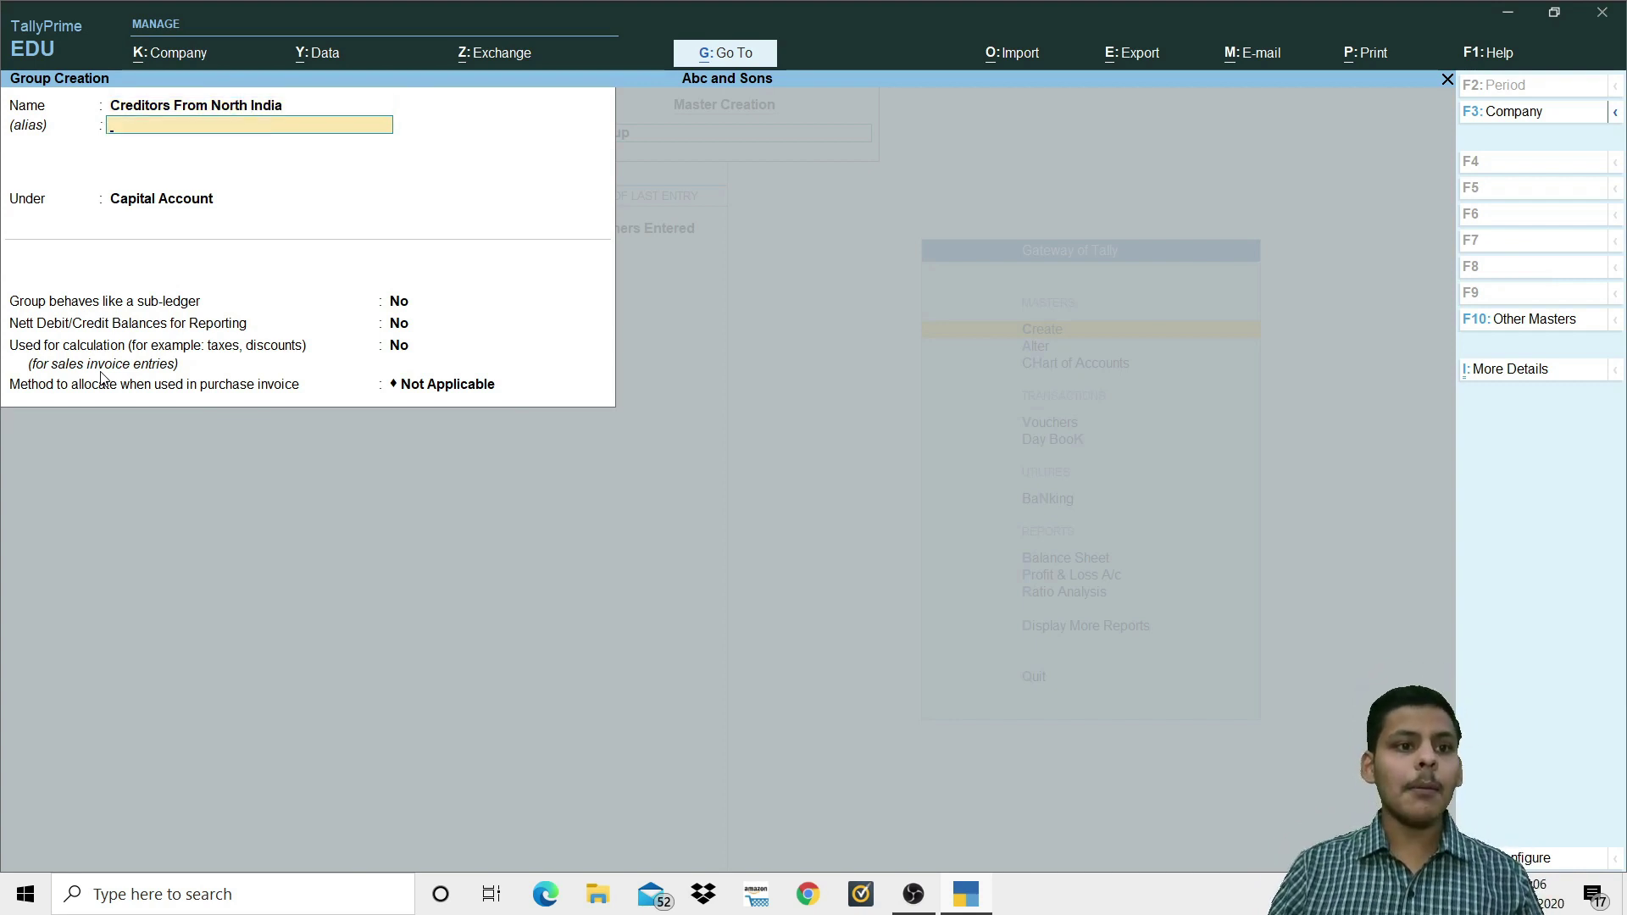
key("Return")
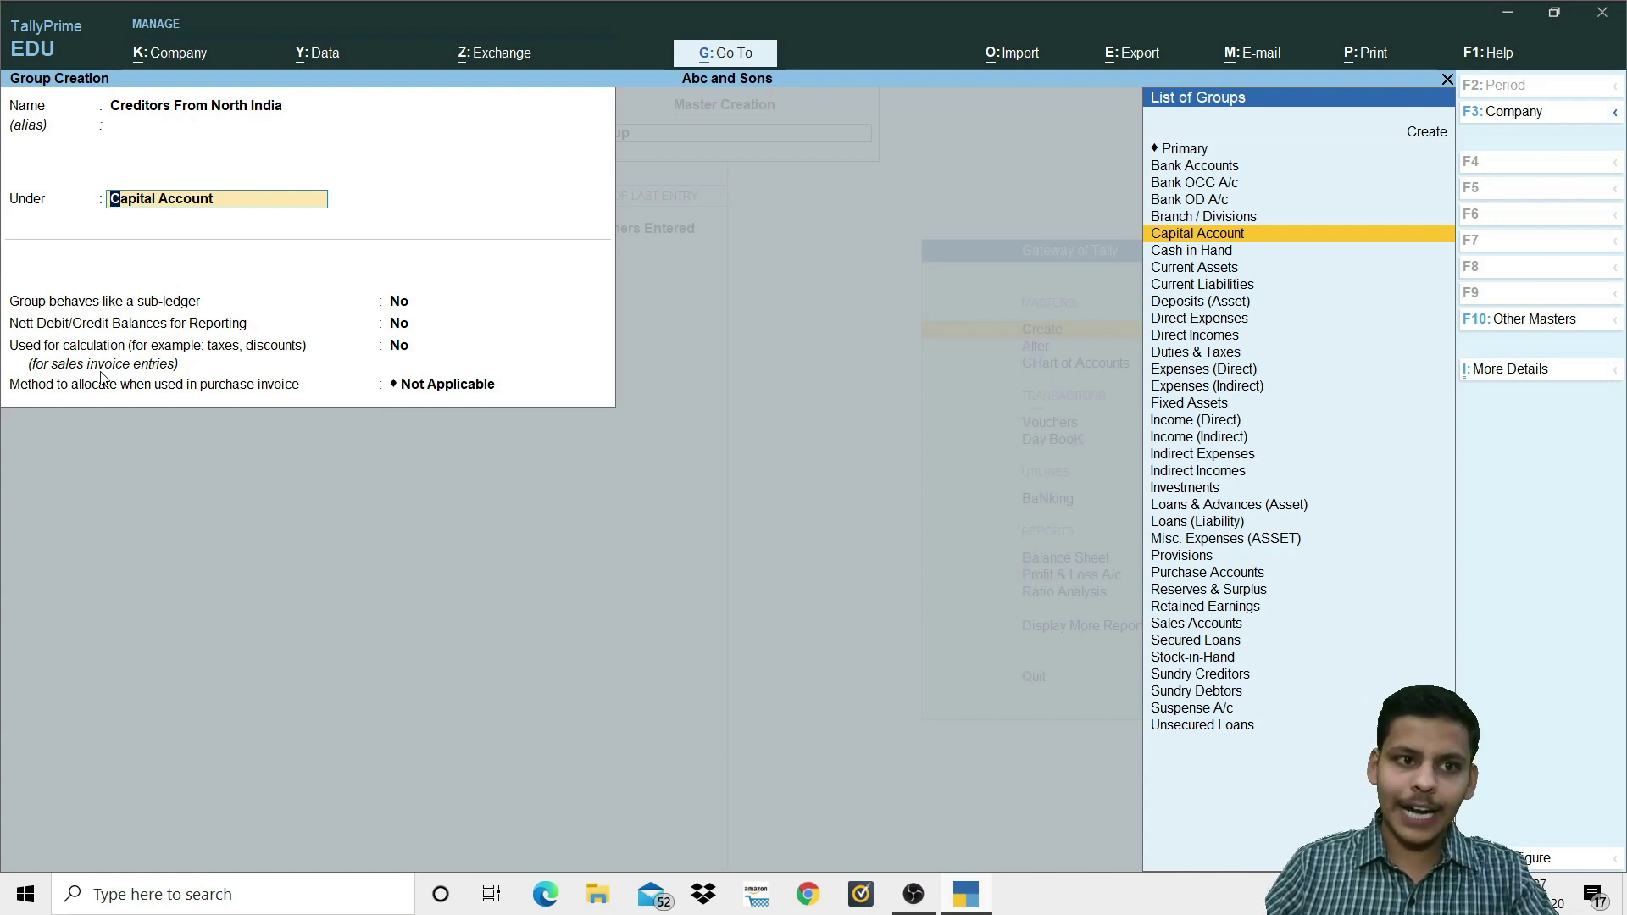
Step: Place the new Creditors From North India group under Sundry Creditors
key("Down")
key("Down")
key("Down")
key("Down")
key("Down")
key("Down")
key("Down")
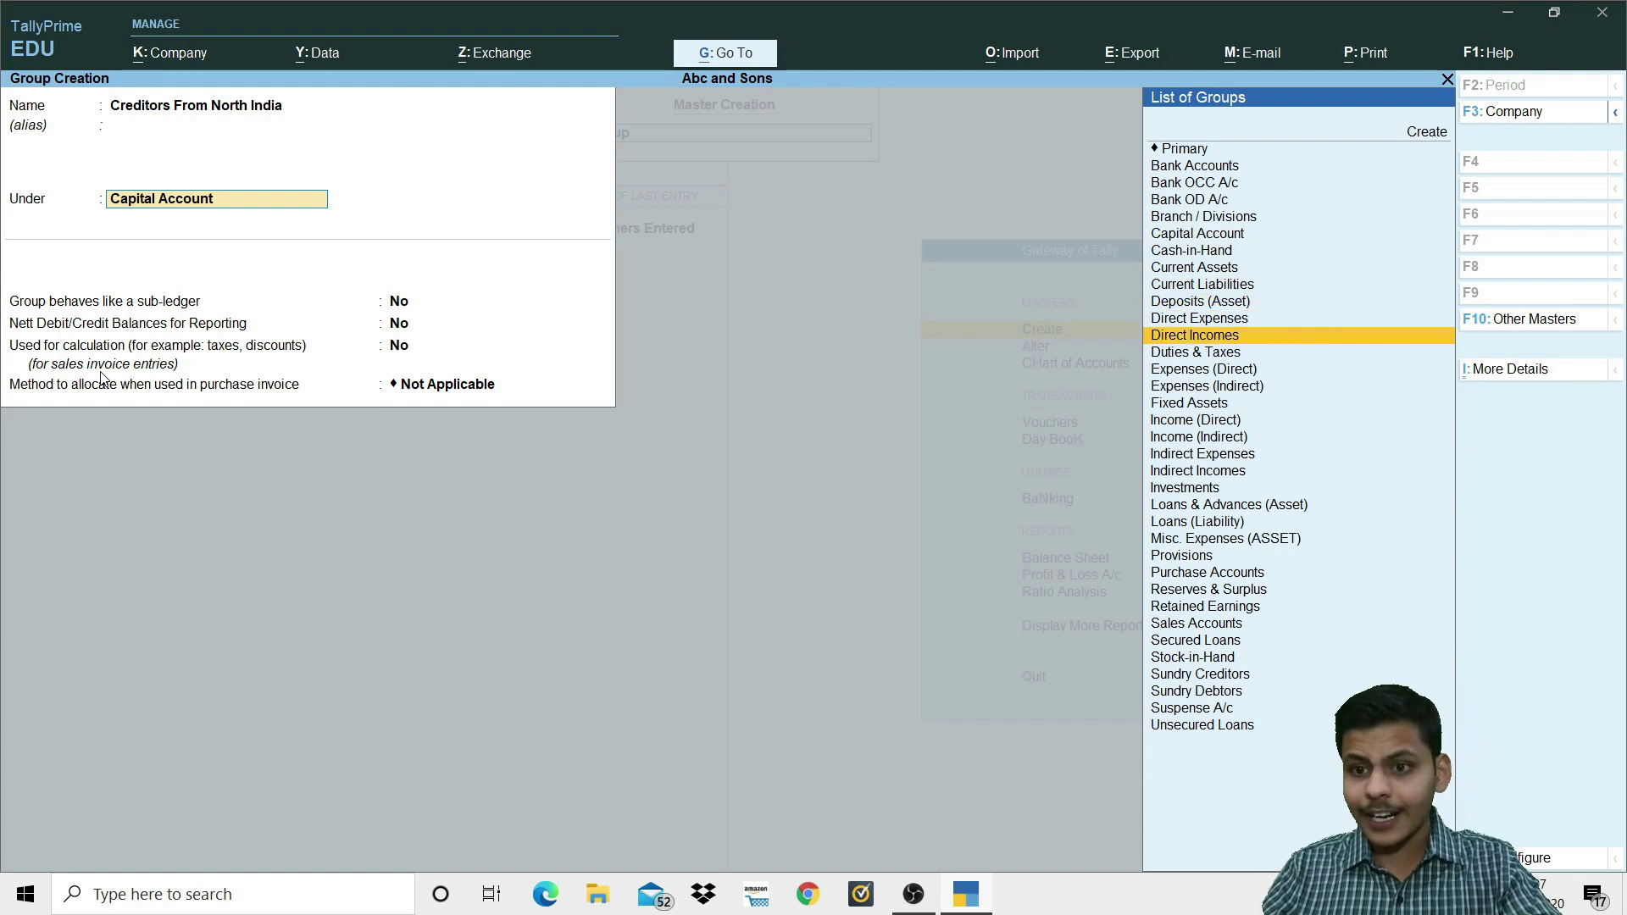
key("Down")
key("Down")
key("Down")
key("Down")
key("Down")
key("Down")
key("Down")
key("Down")
key("Down")
key("Down")
key("Down")
key("Down")
key("Down")
key("Down")
key("Down")
key("Down")
key("Down")
key("Down")
key("Down")
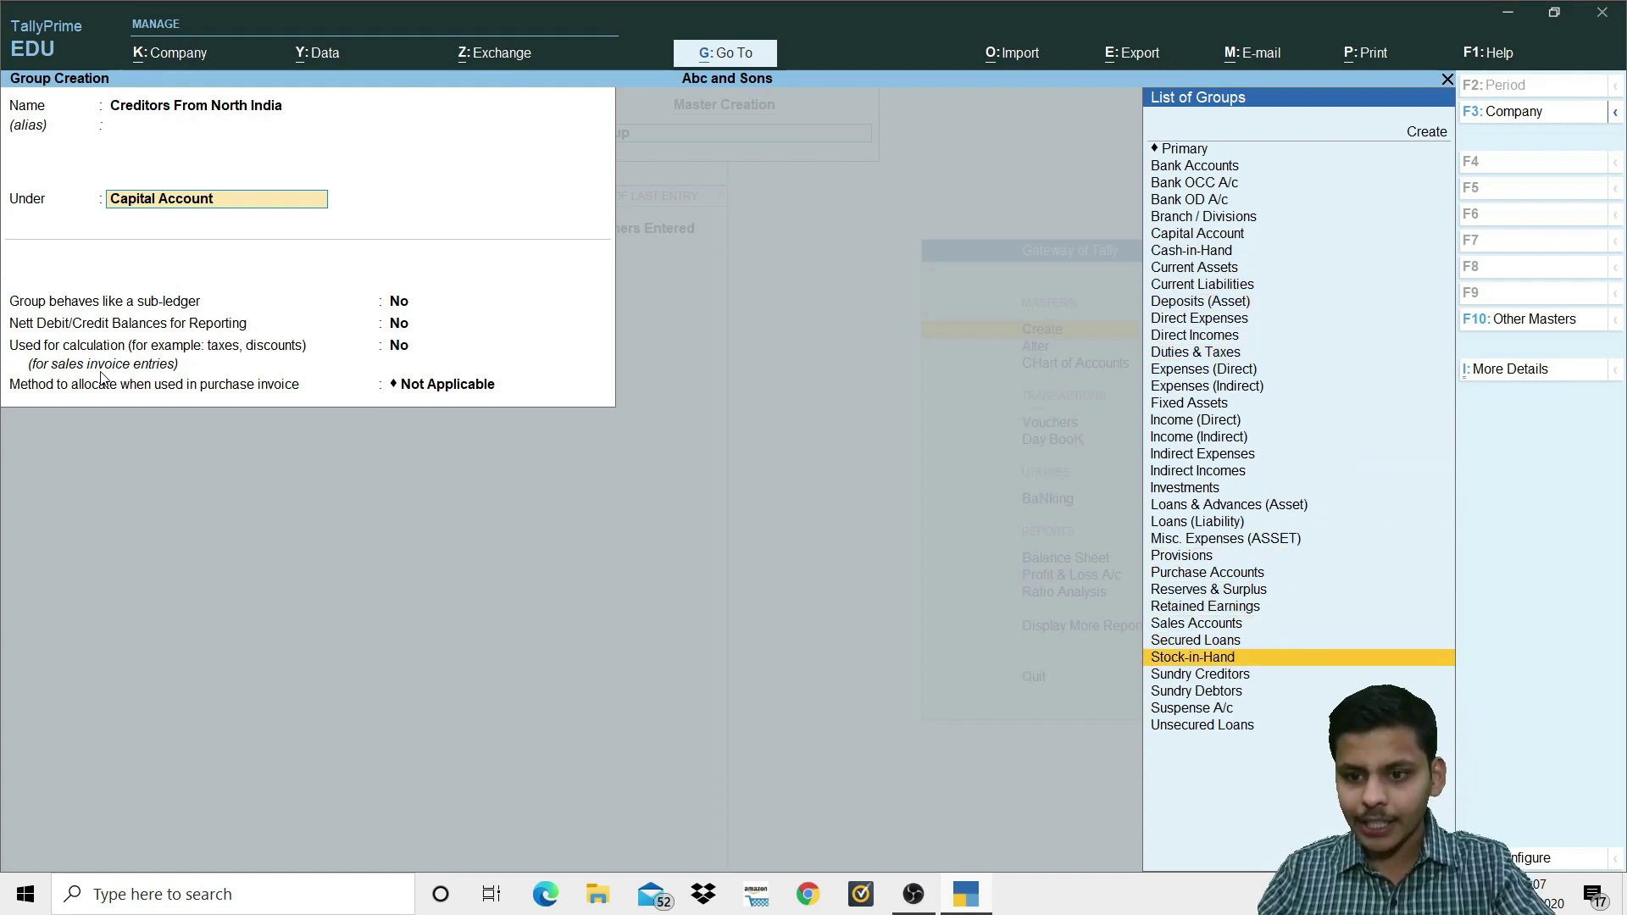
key("Return")
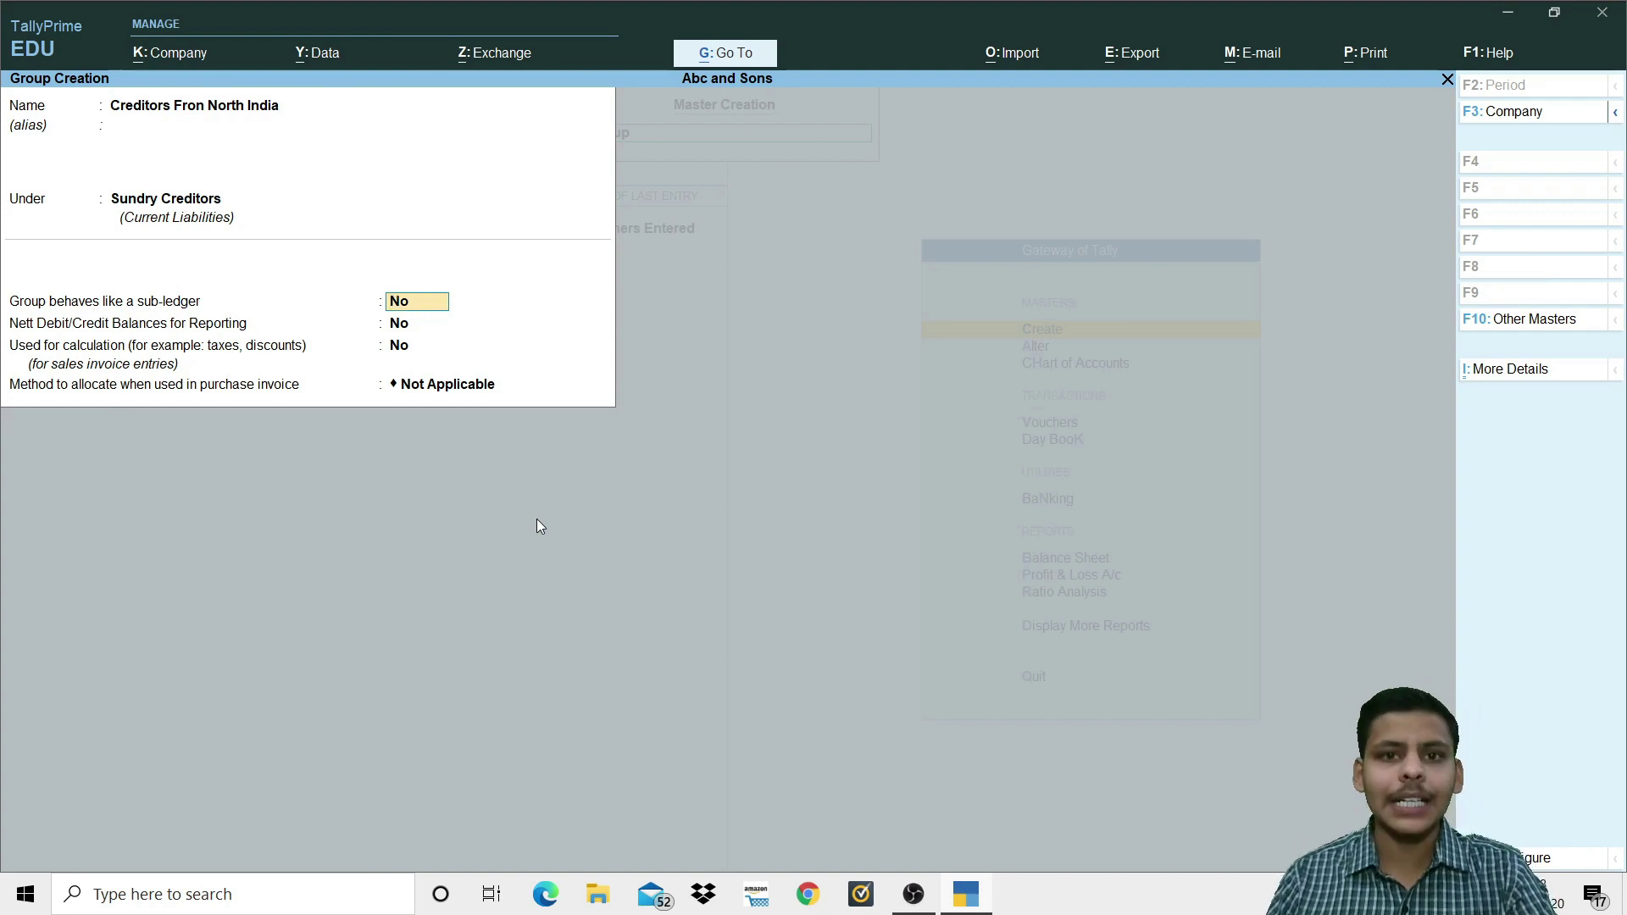
Step: Keep the sub-ledger, nett balances and calculation options at No and the allocation method Not Applicable, and save the group
key("Return")
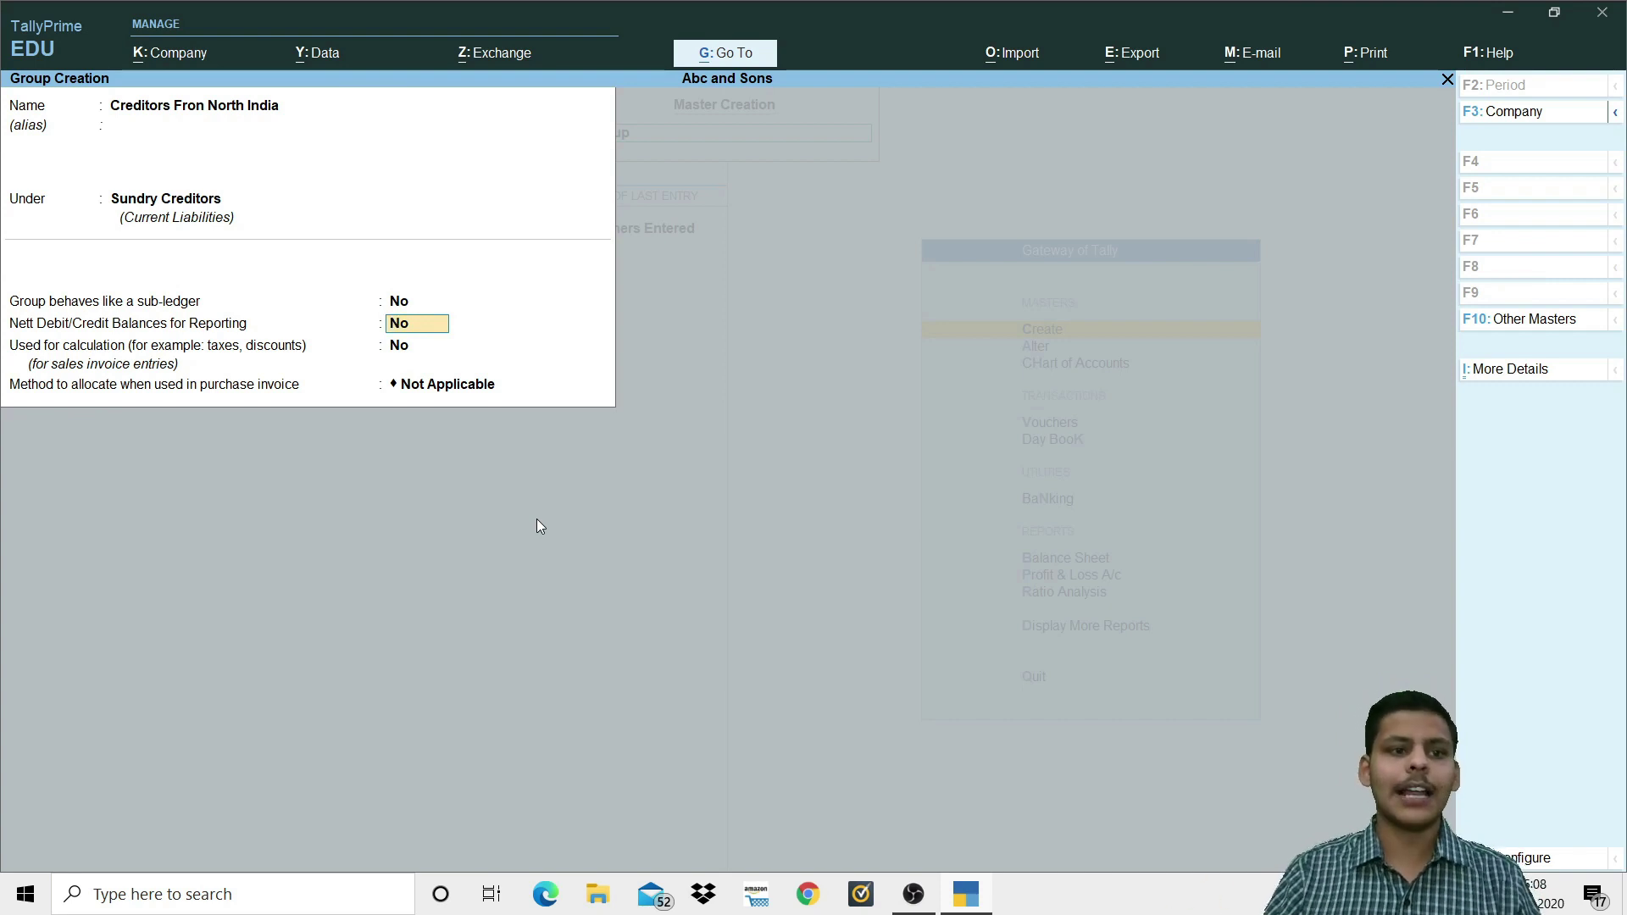
key("Return")
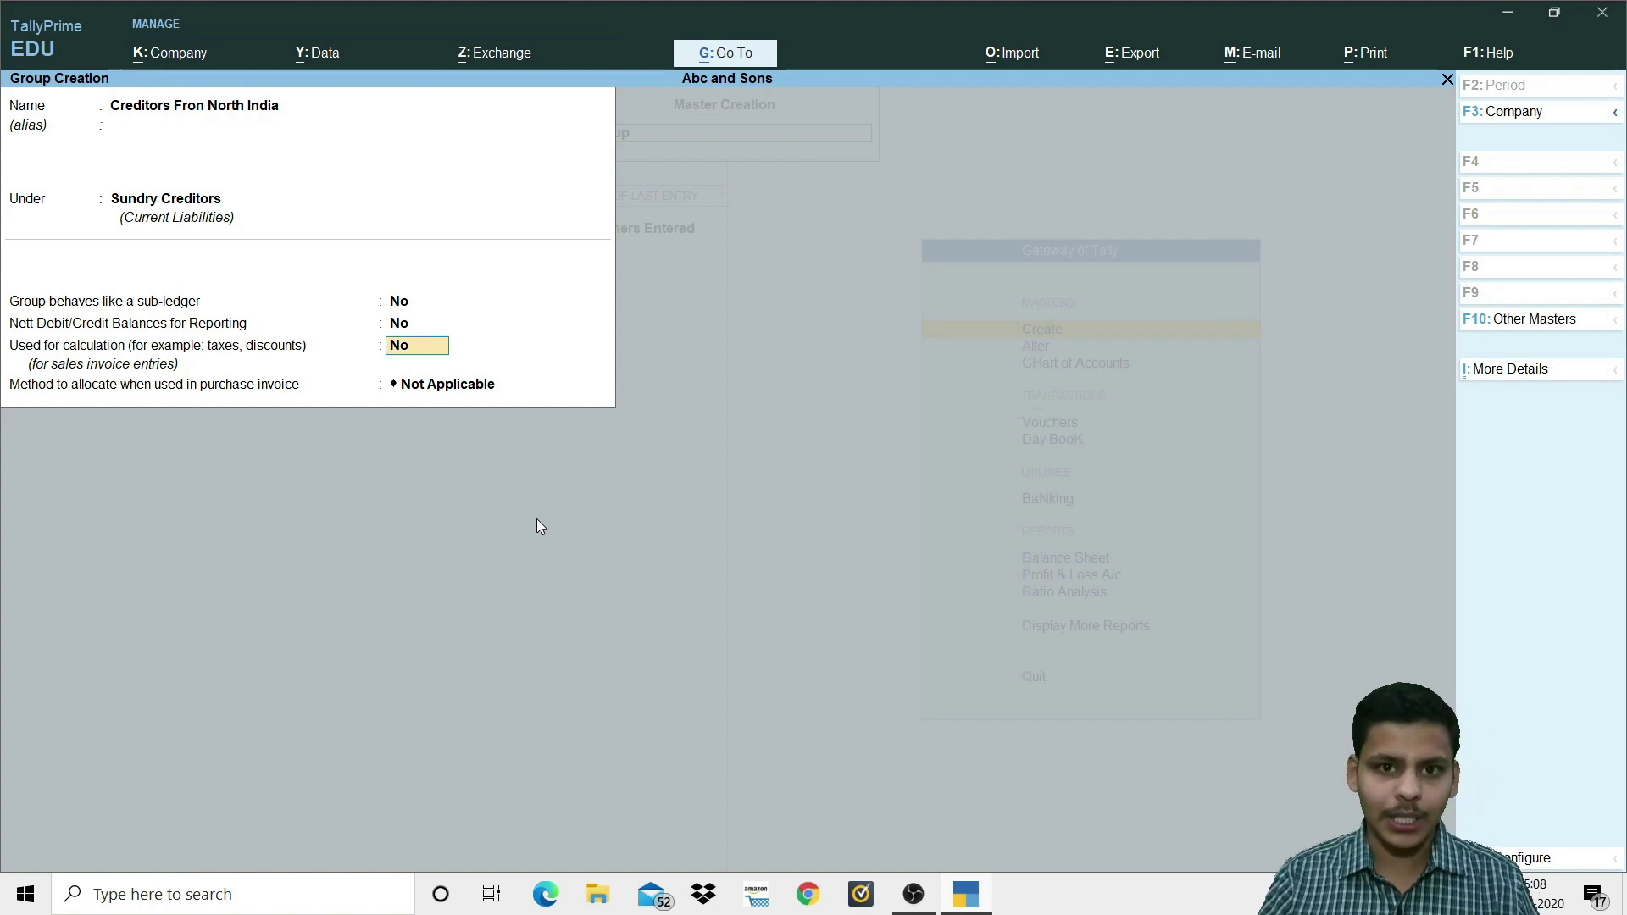
key("Return")
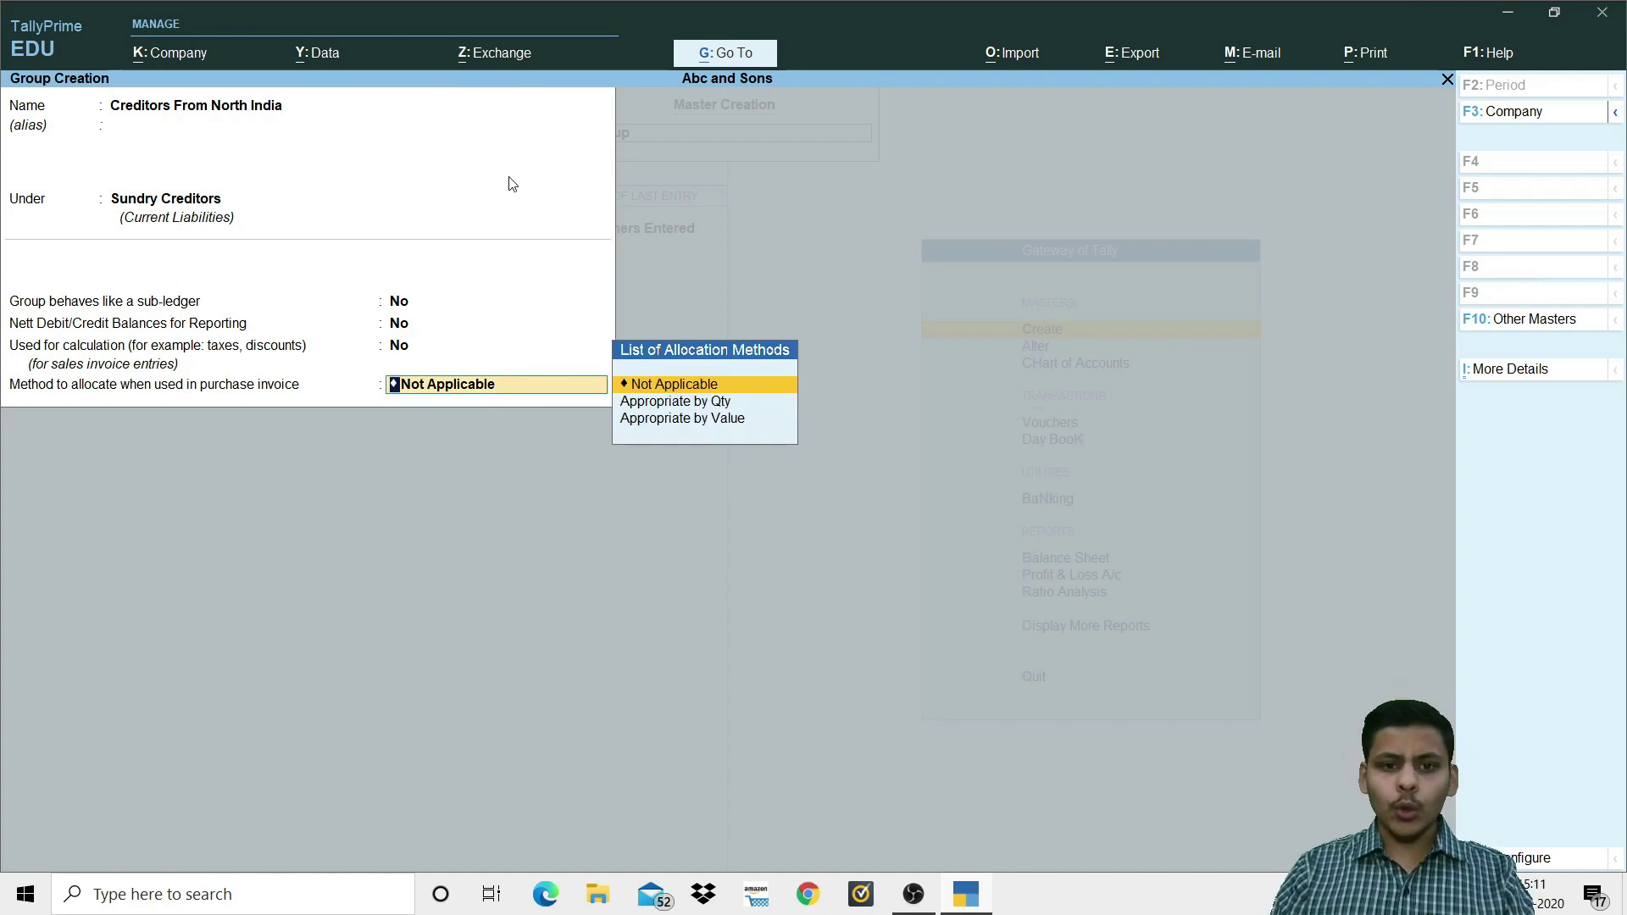
key("Return")
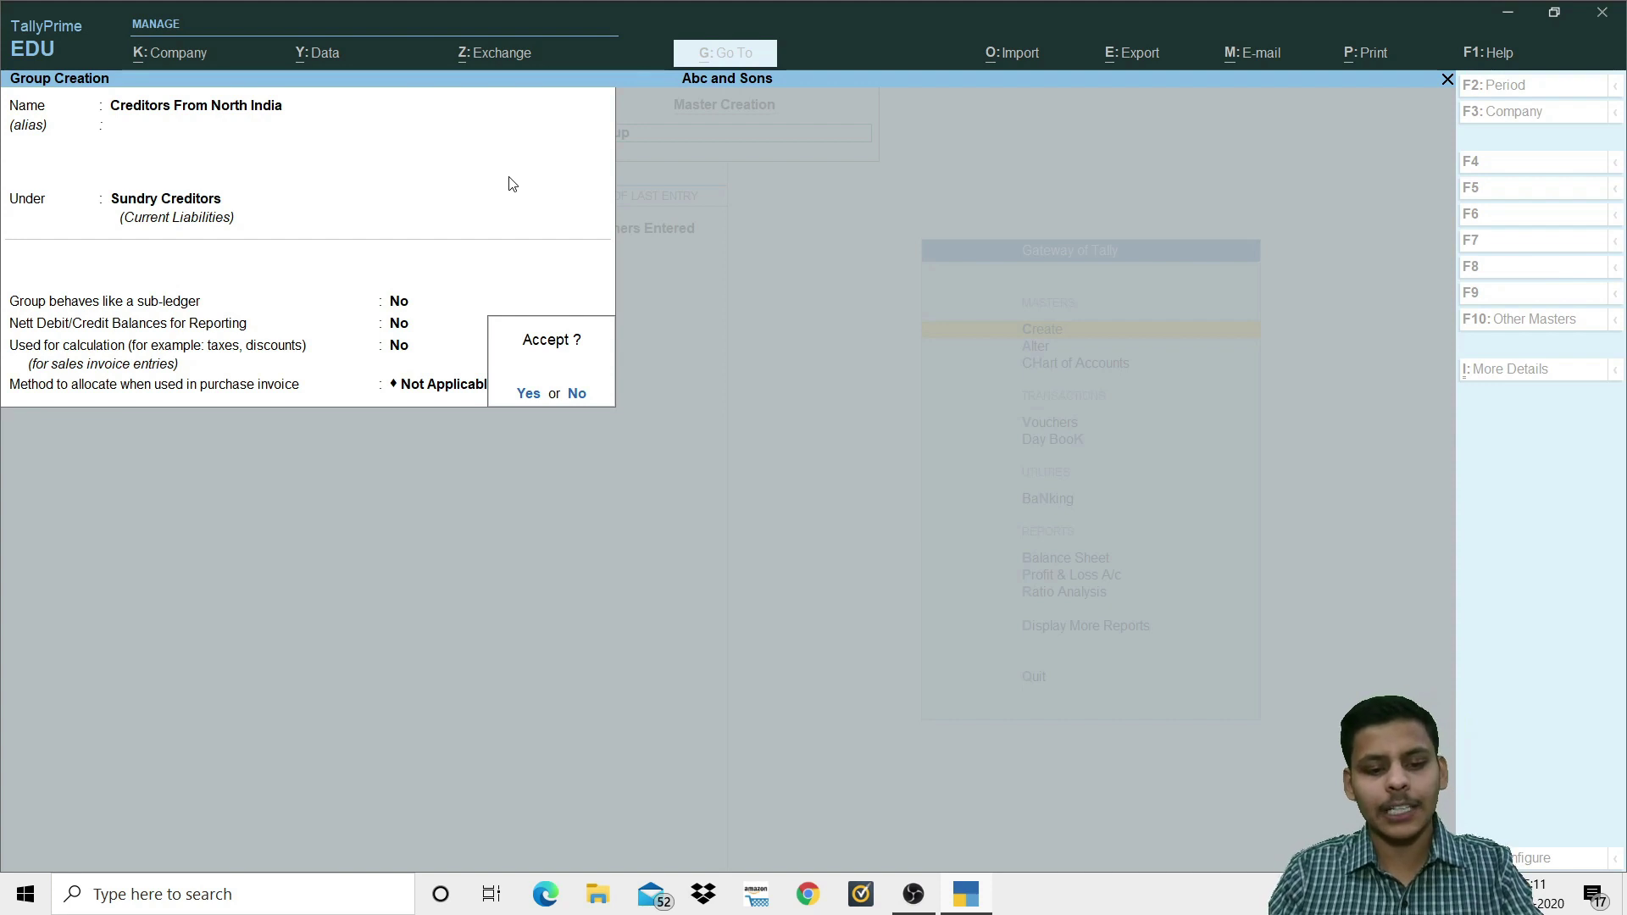
key("Return")
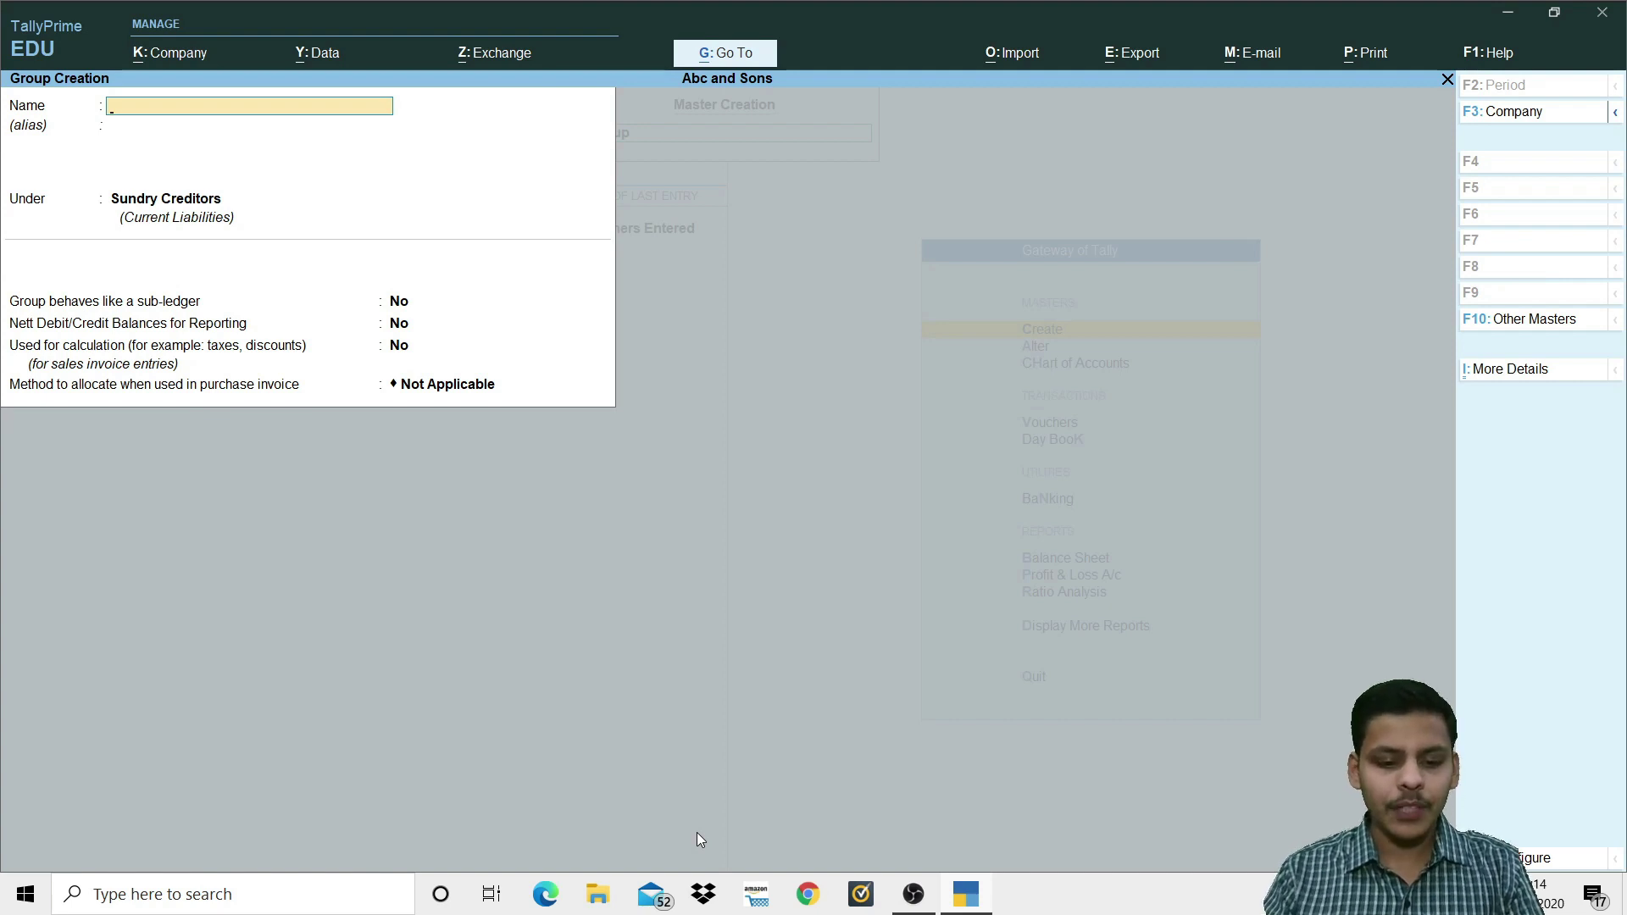
Step: Create a group named Creditors From South India under Sundry Creditors, keeping the default options
type("Creditors From South i")
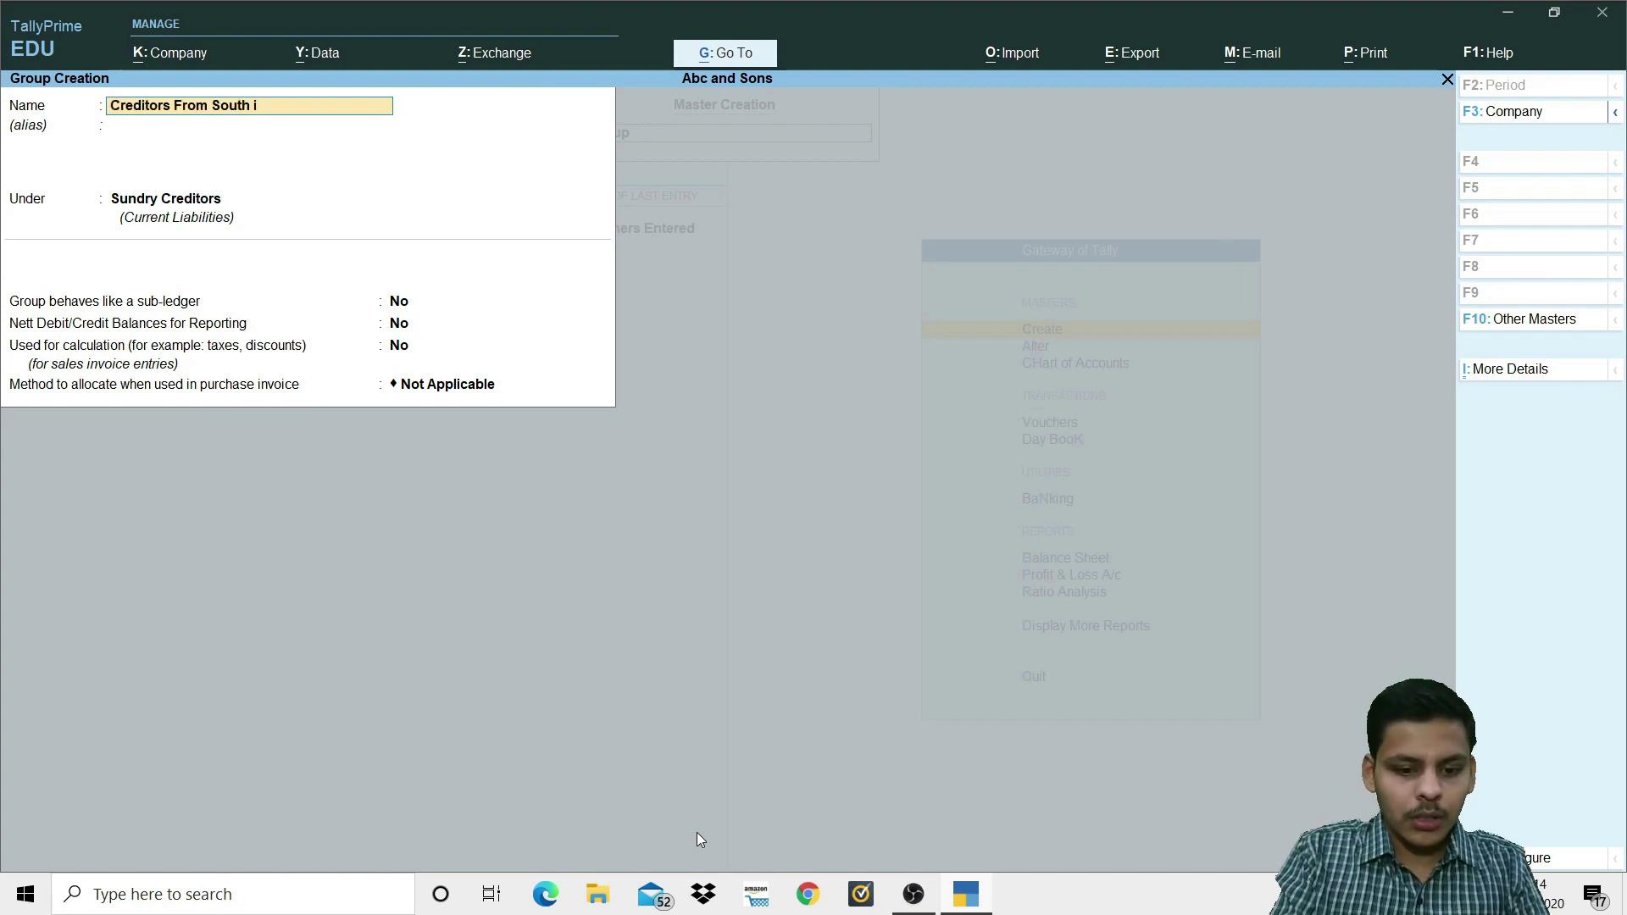
type("ndia")
key("Return")
key("Return")
key("Return")
key("Return")
key("Return")
key("Return")
key("Return")
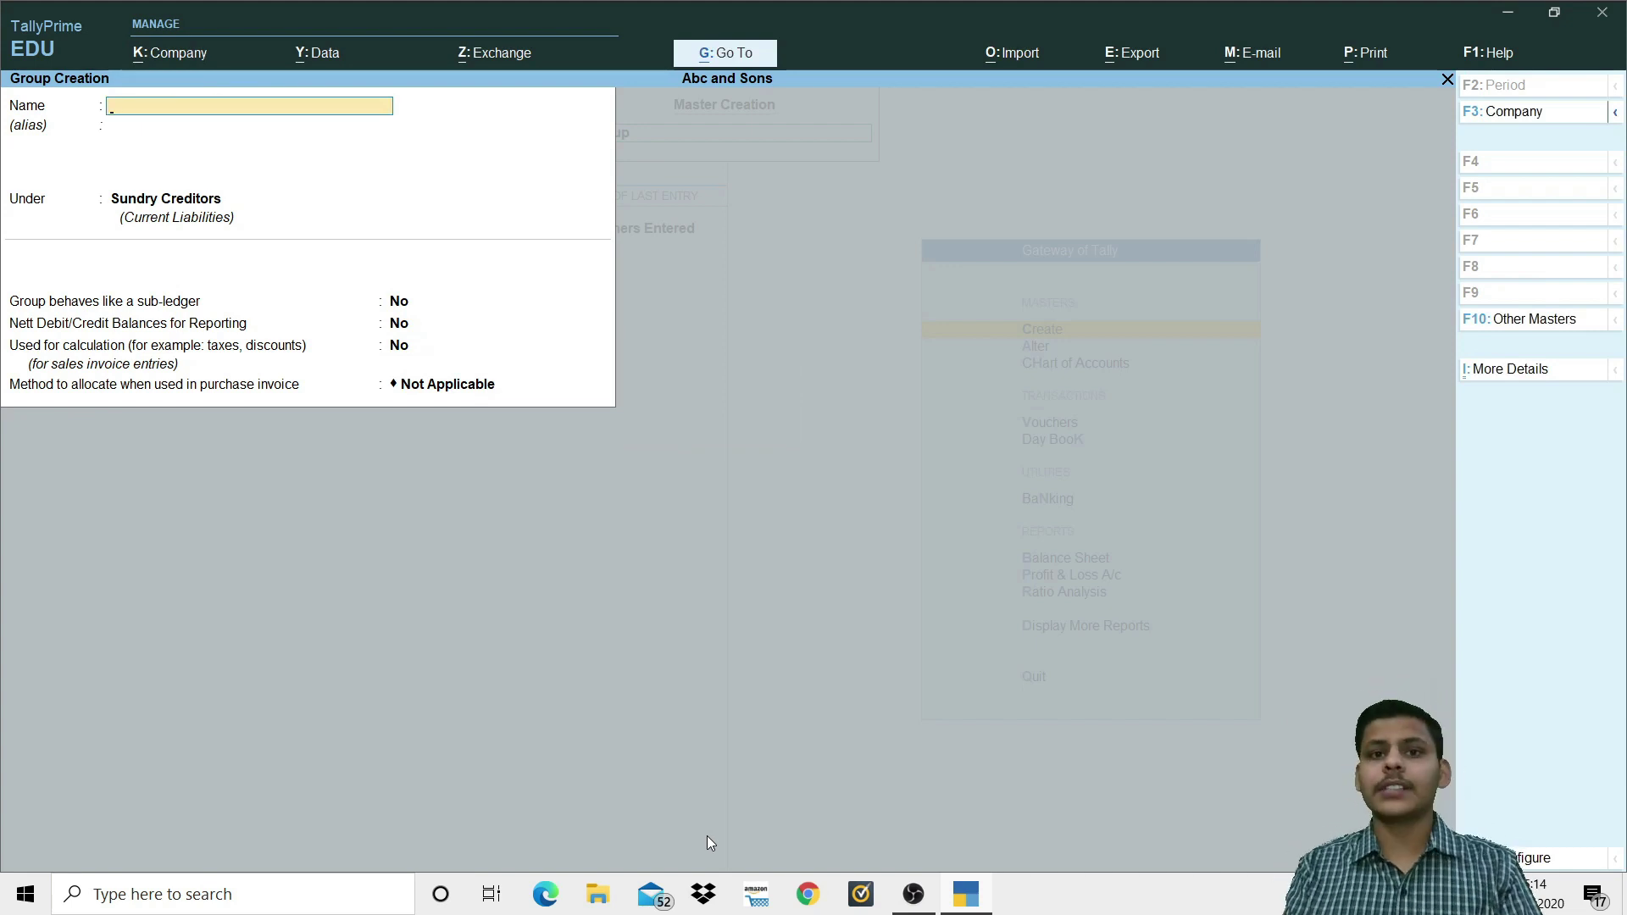
Step: Create a group named Creditors From East India under Sundry Creditors, keeping the default options
type("Creditors From Wa")
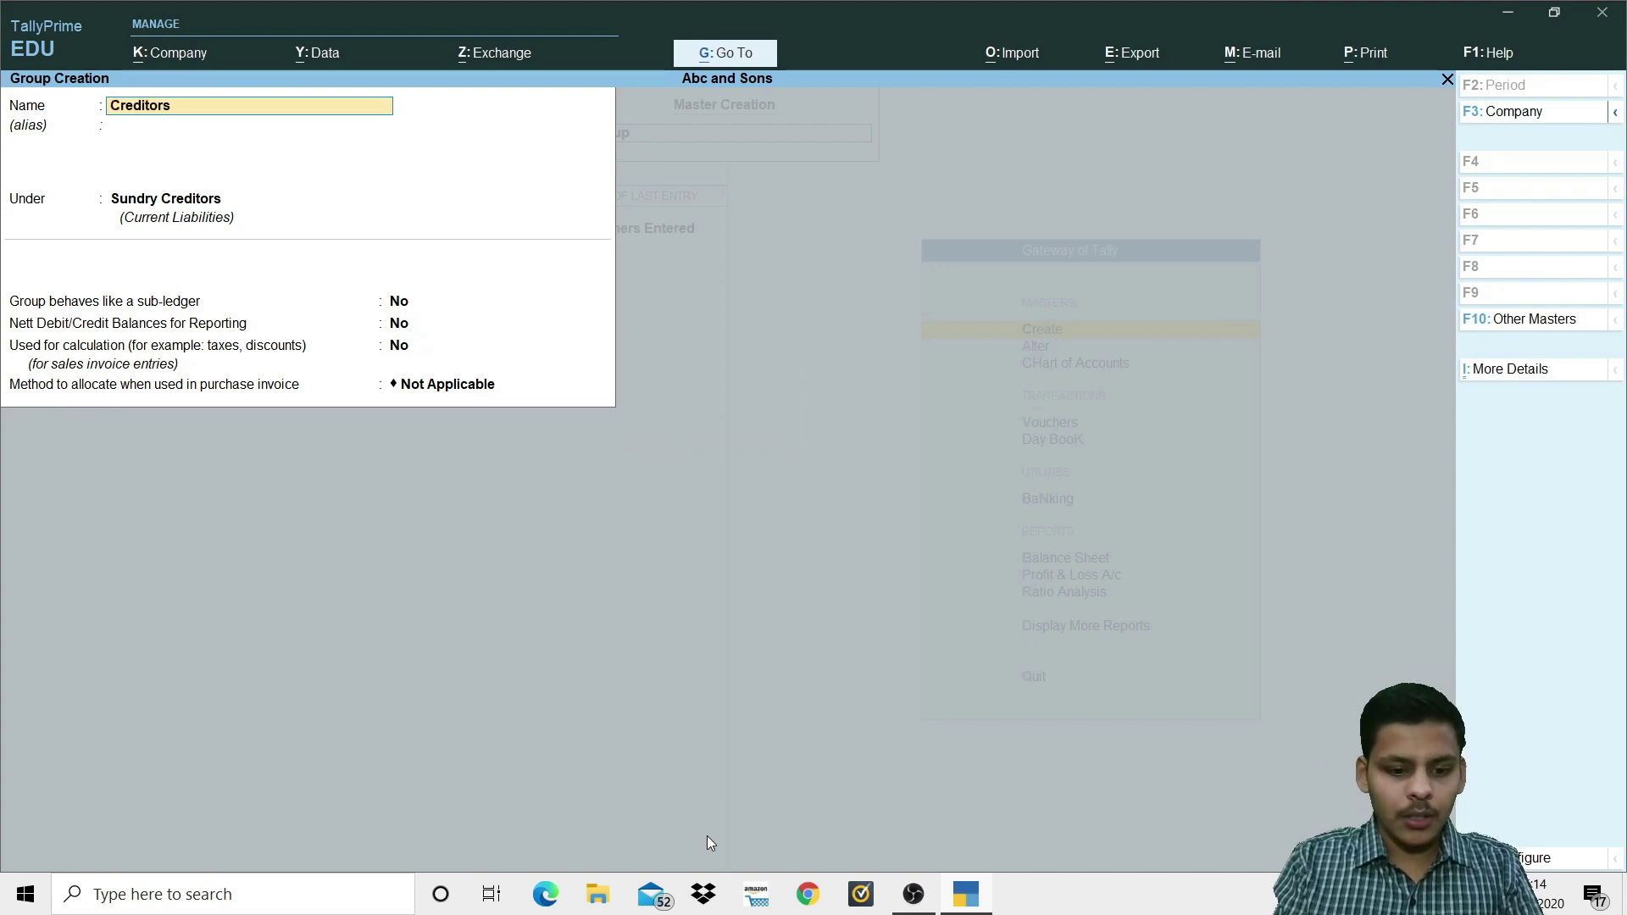
key("BackSpace")
key("BackSpace")
type("East India")
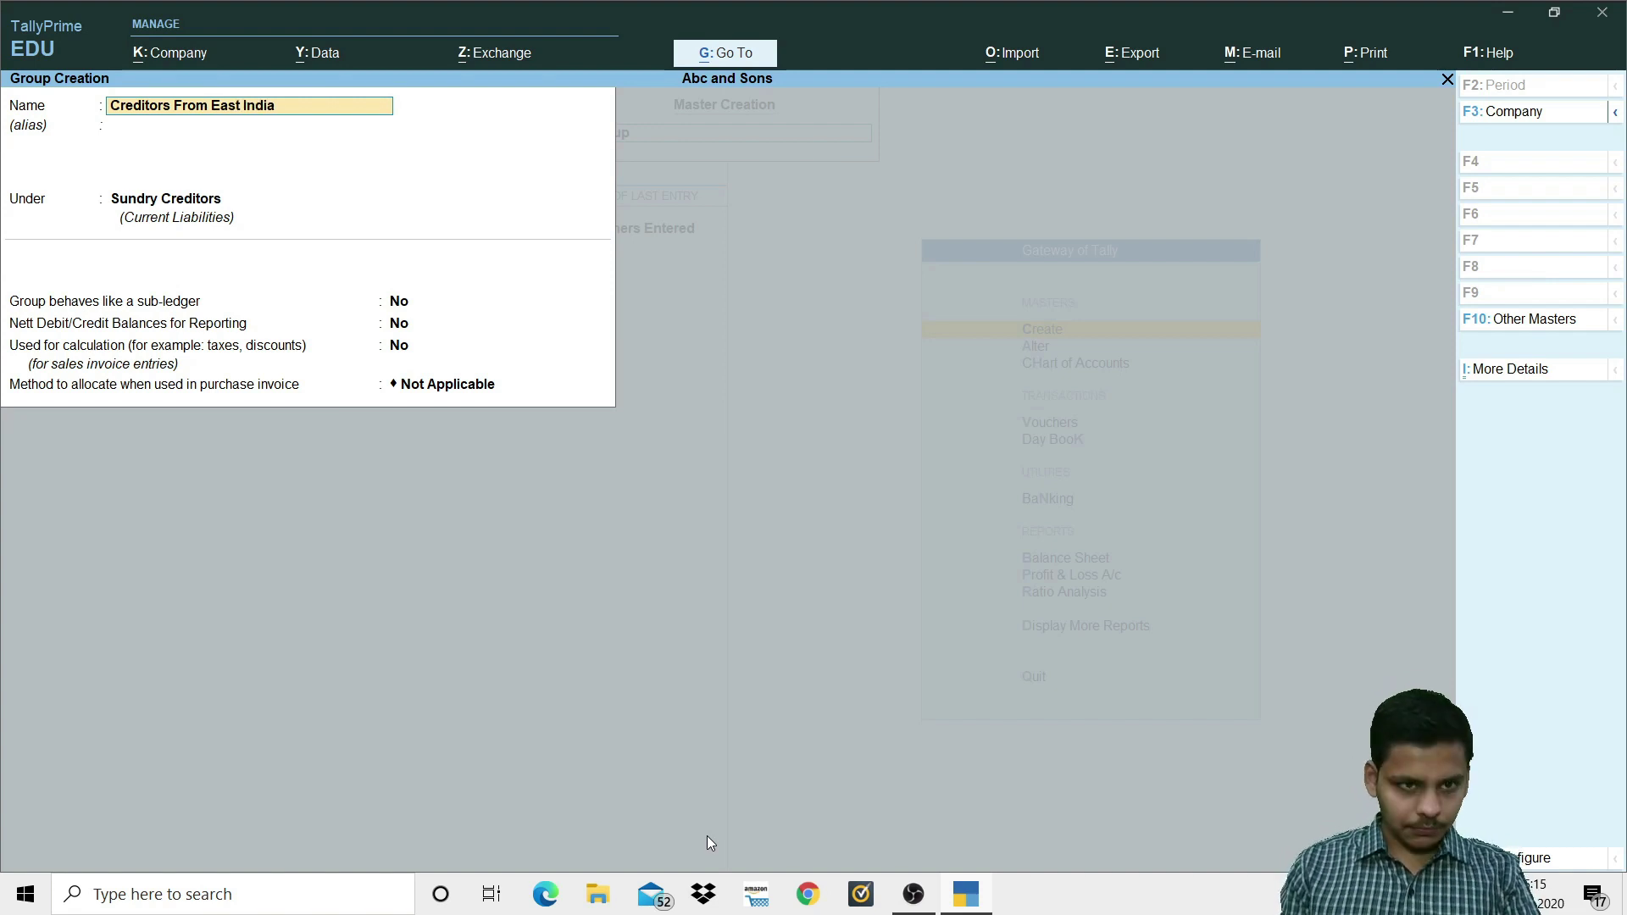
key("Return")
key("Return")
key("Return")
key("Return")
key("Return")
key("Return")
Step: Create a group named Creditors From West India under Sundry Creditors, keeping the default options
type("C")
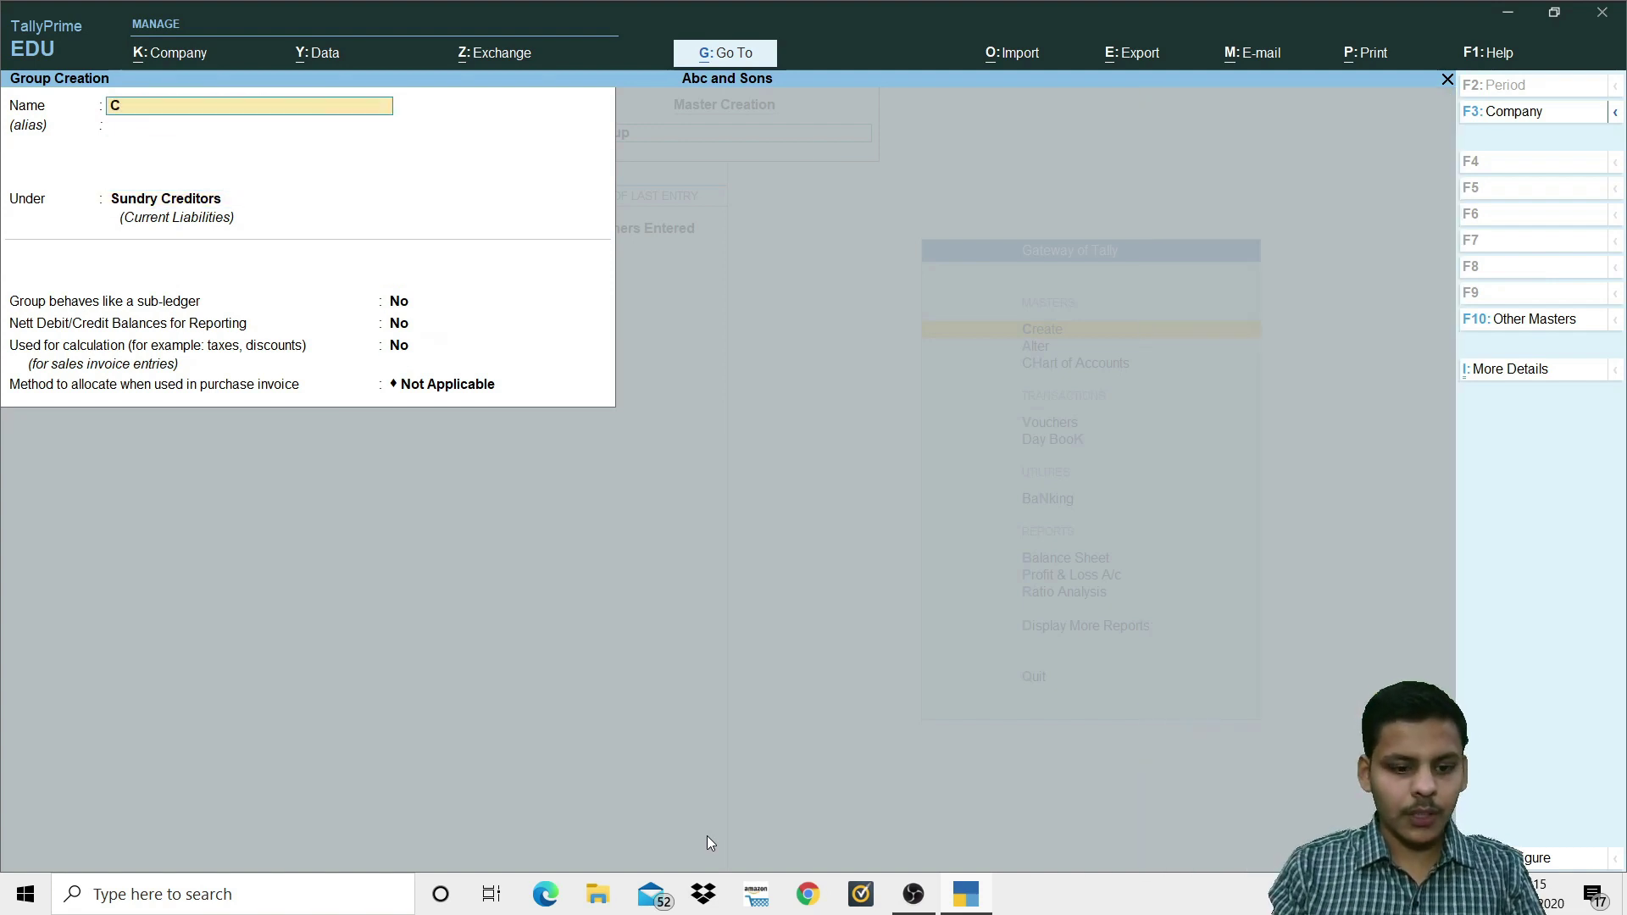
type("reditors From West India")
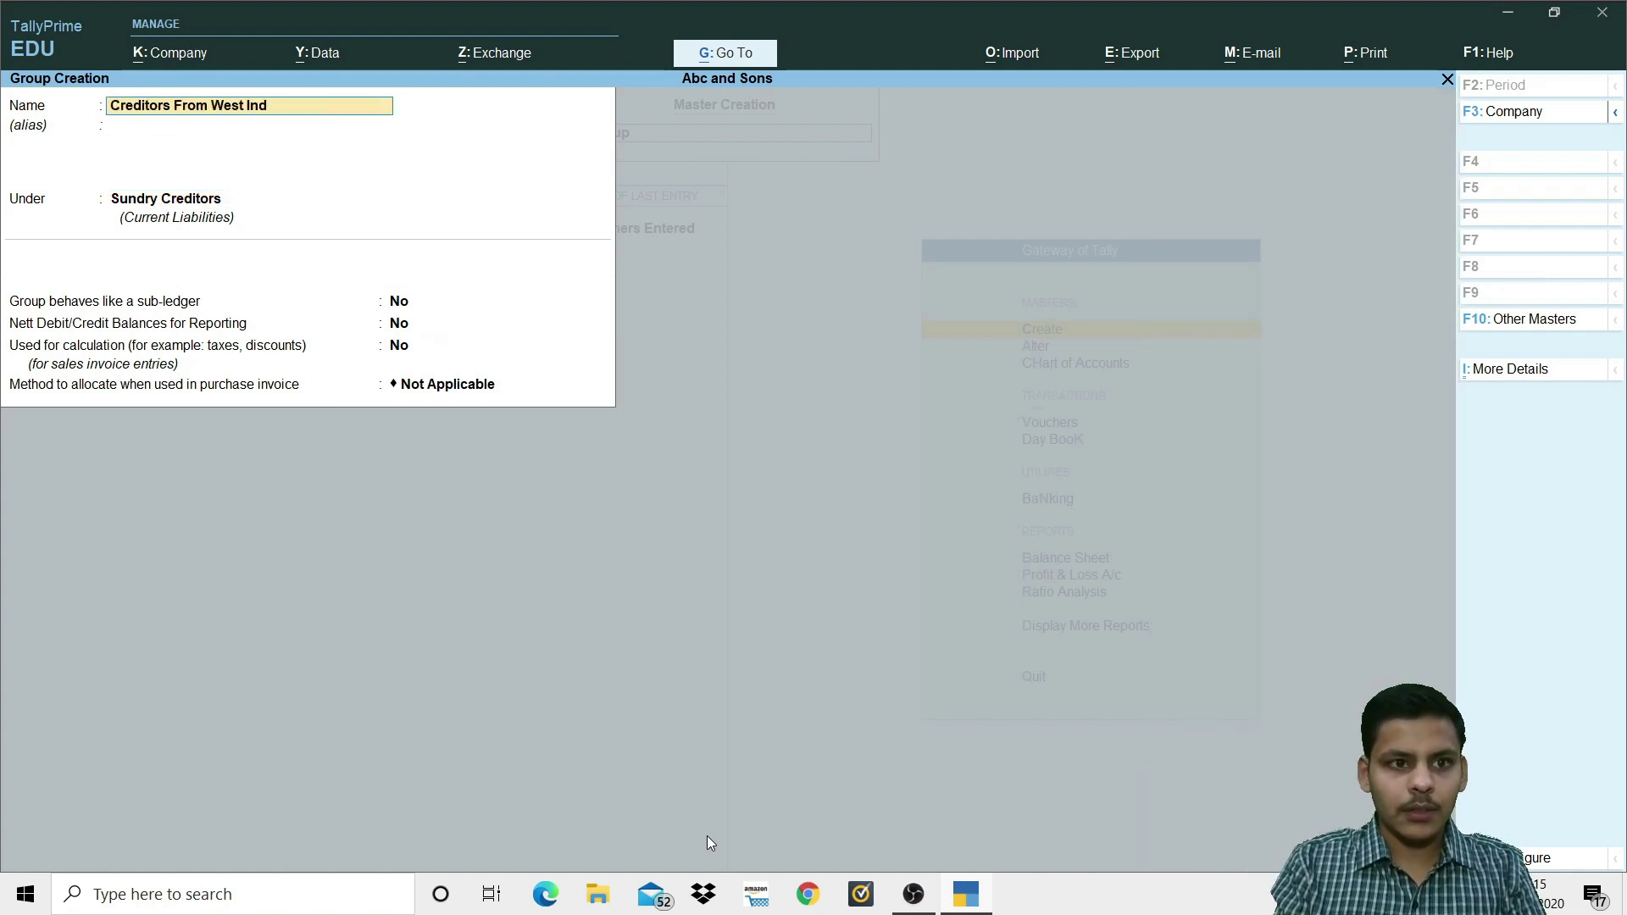
key("Return")
key("Return")
key("Return")
key("Return")
key("Return")
key("Return")
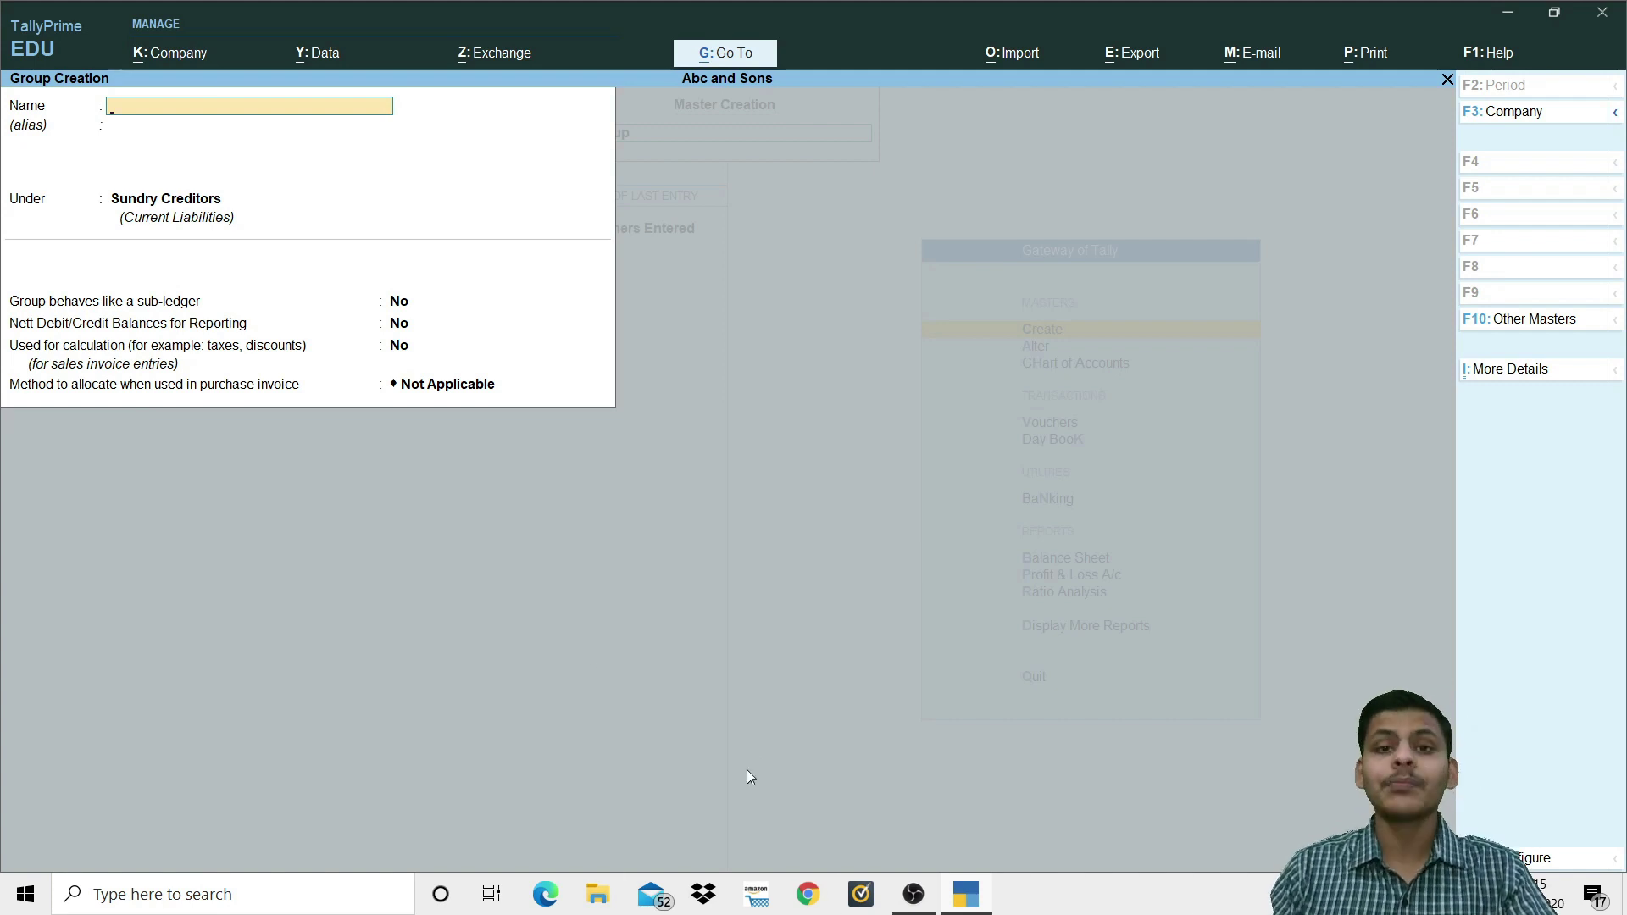
Step: Leave group creation and open the list of groups in the chart of accounts
key("Escape")
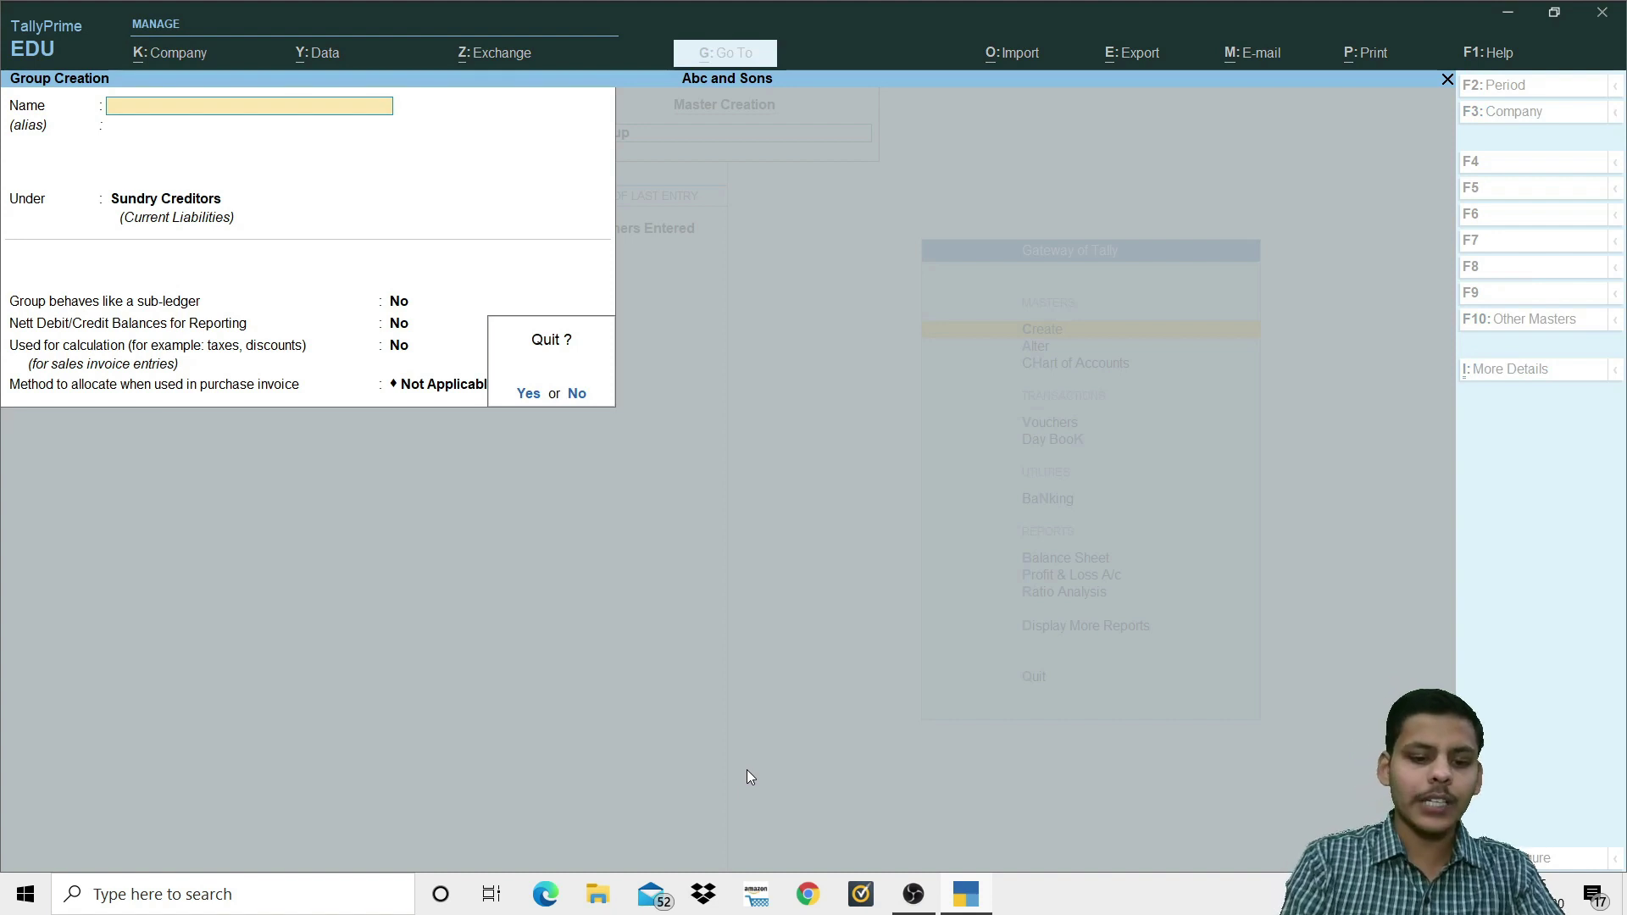
key("y")
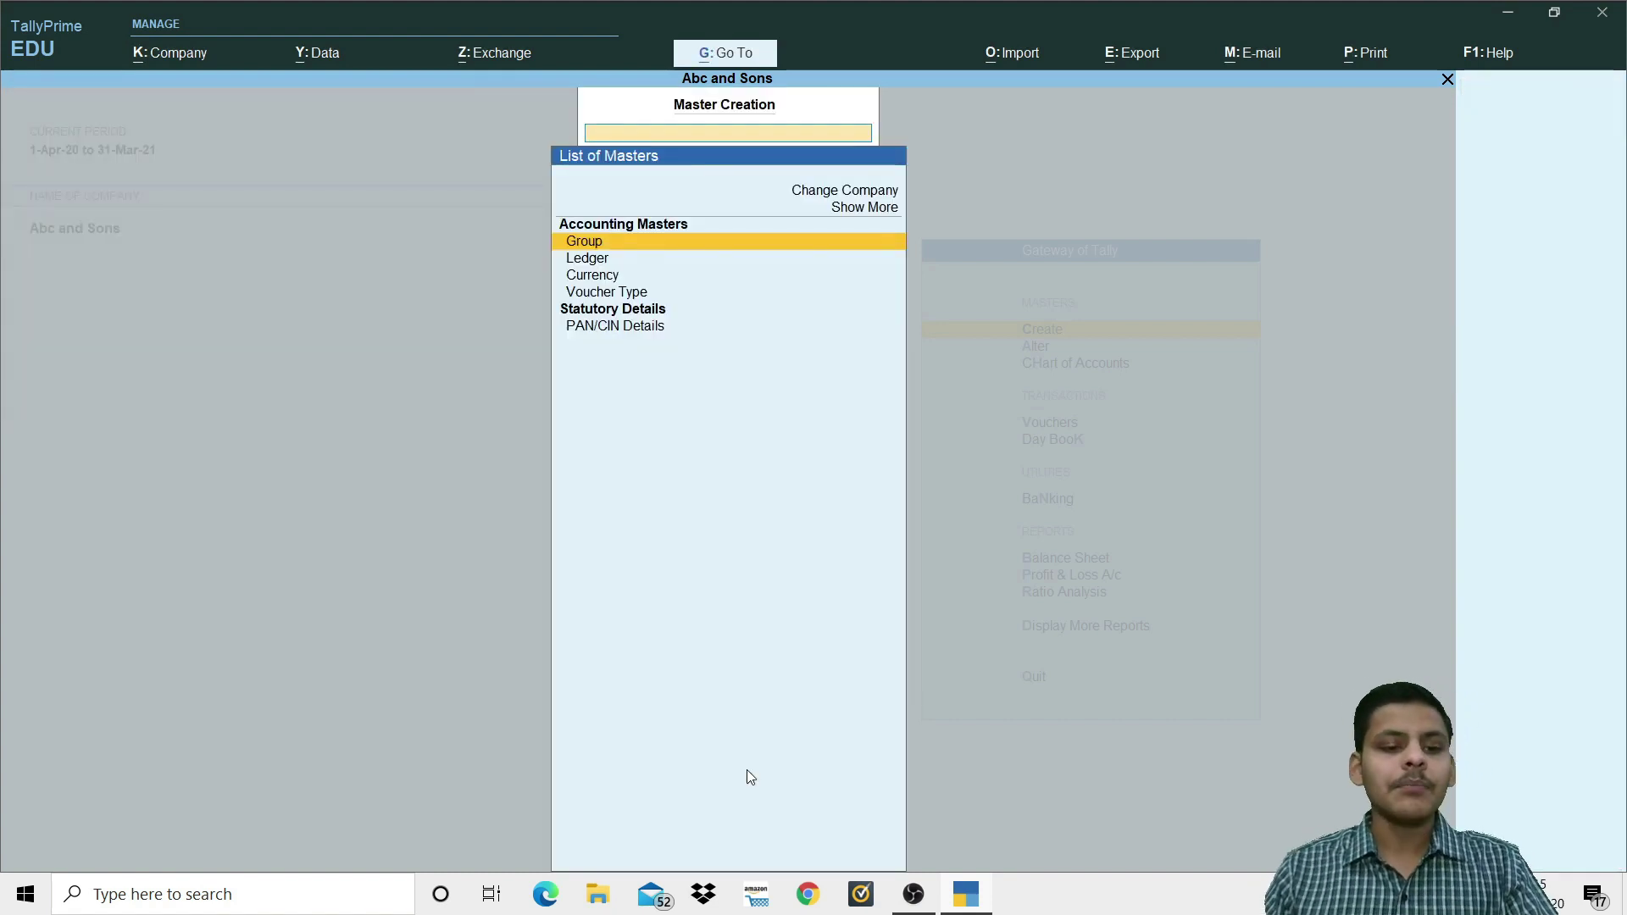
key("Escape")
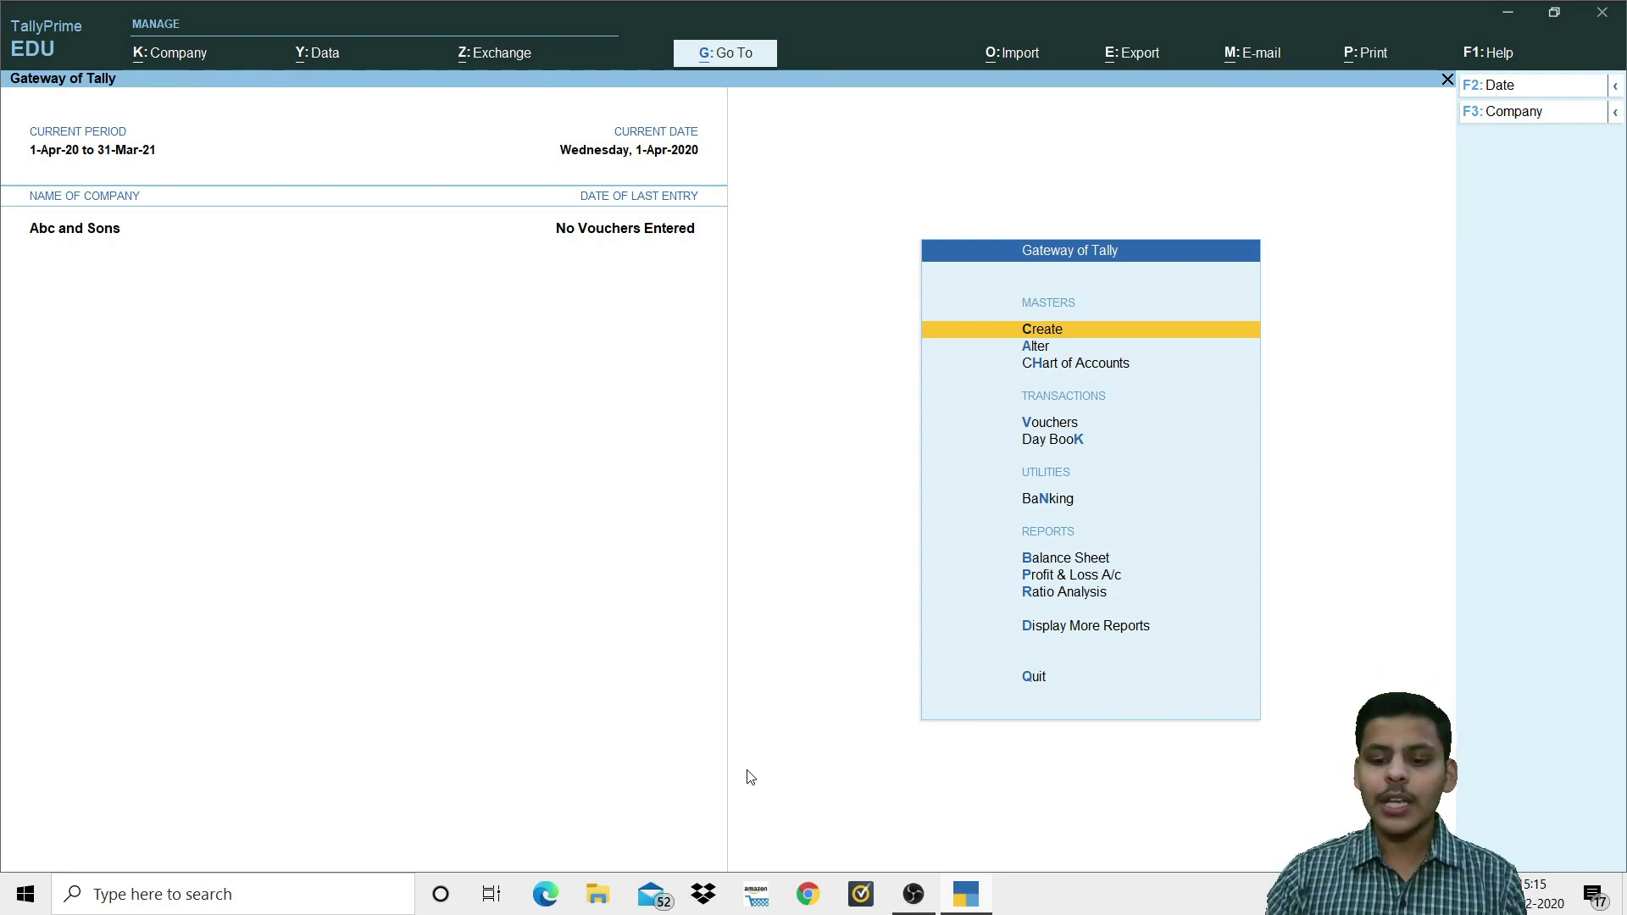
key("Down")
key("Down")
key("Return")
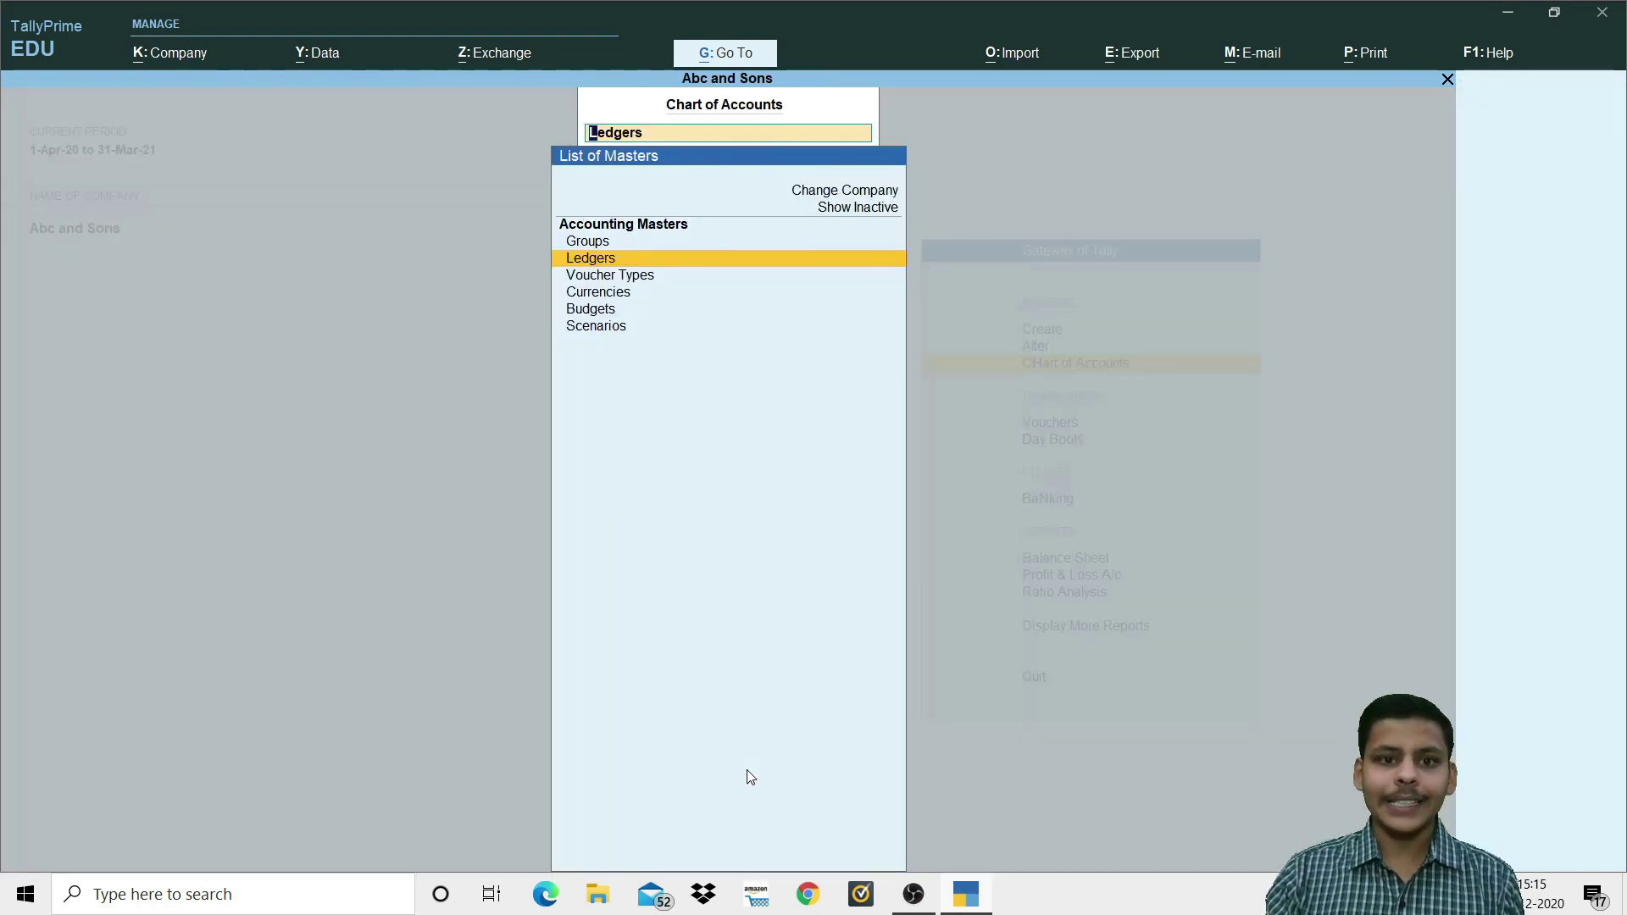
key("Up")
key("Return")
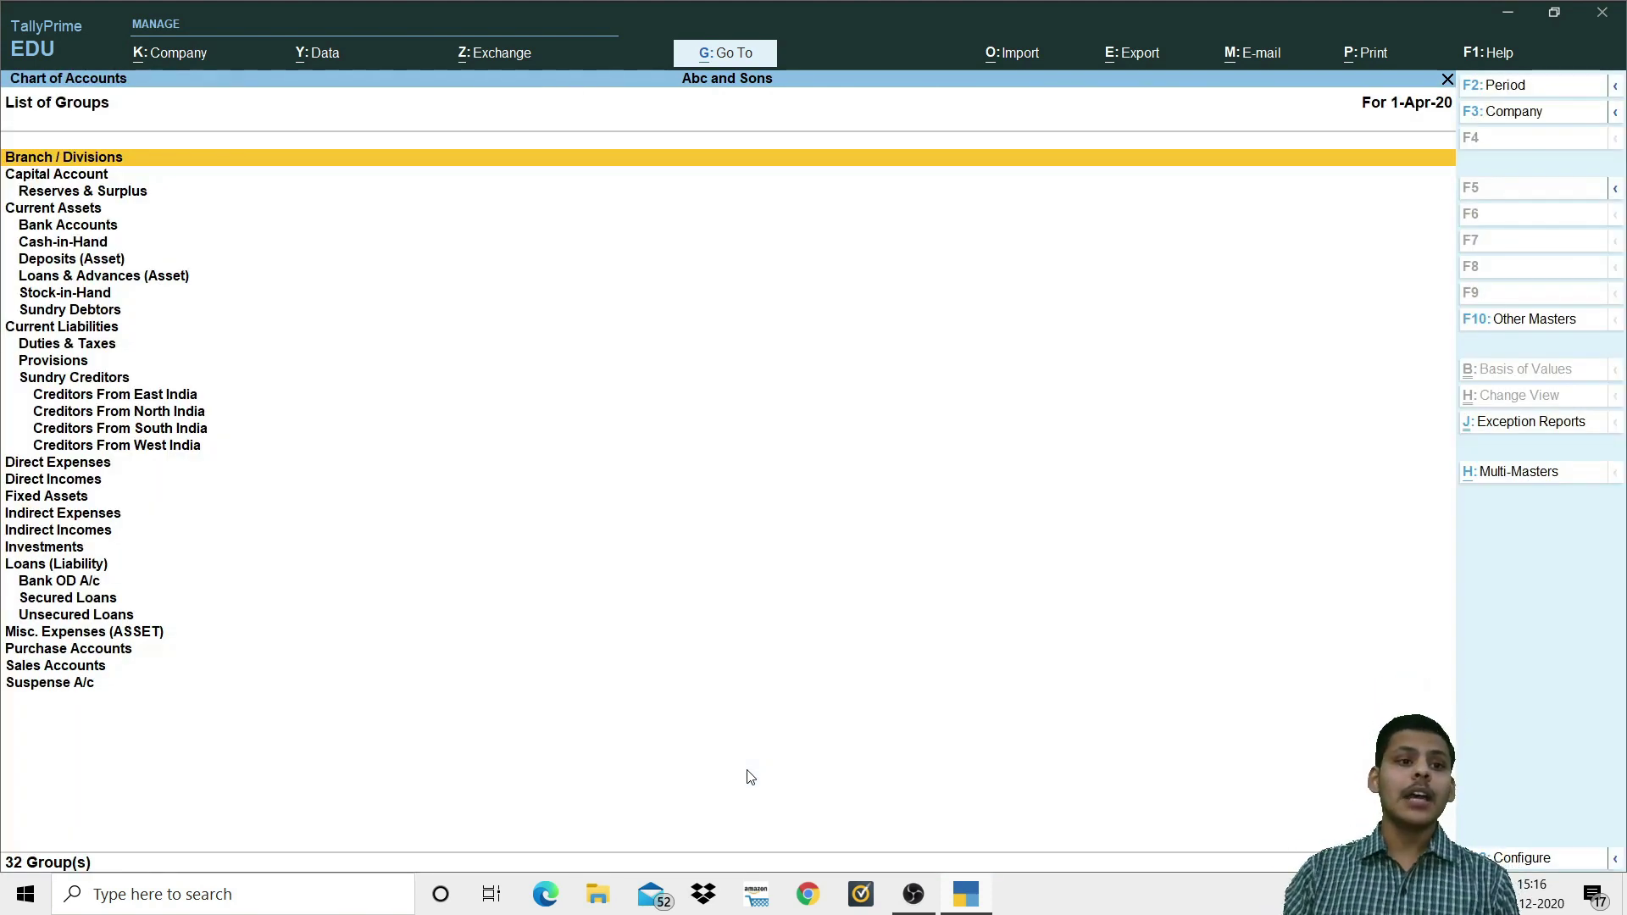
Step: Examine the Sundry Creditors group and the regional creditor groups beneath it in the list of groups
key("Down")
key("Down")
key("Down")
key("Down")
key("Down")
key("Down")
key("Down")
key("Down")
key("Down")
key("Down")
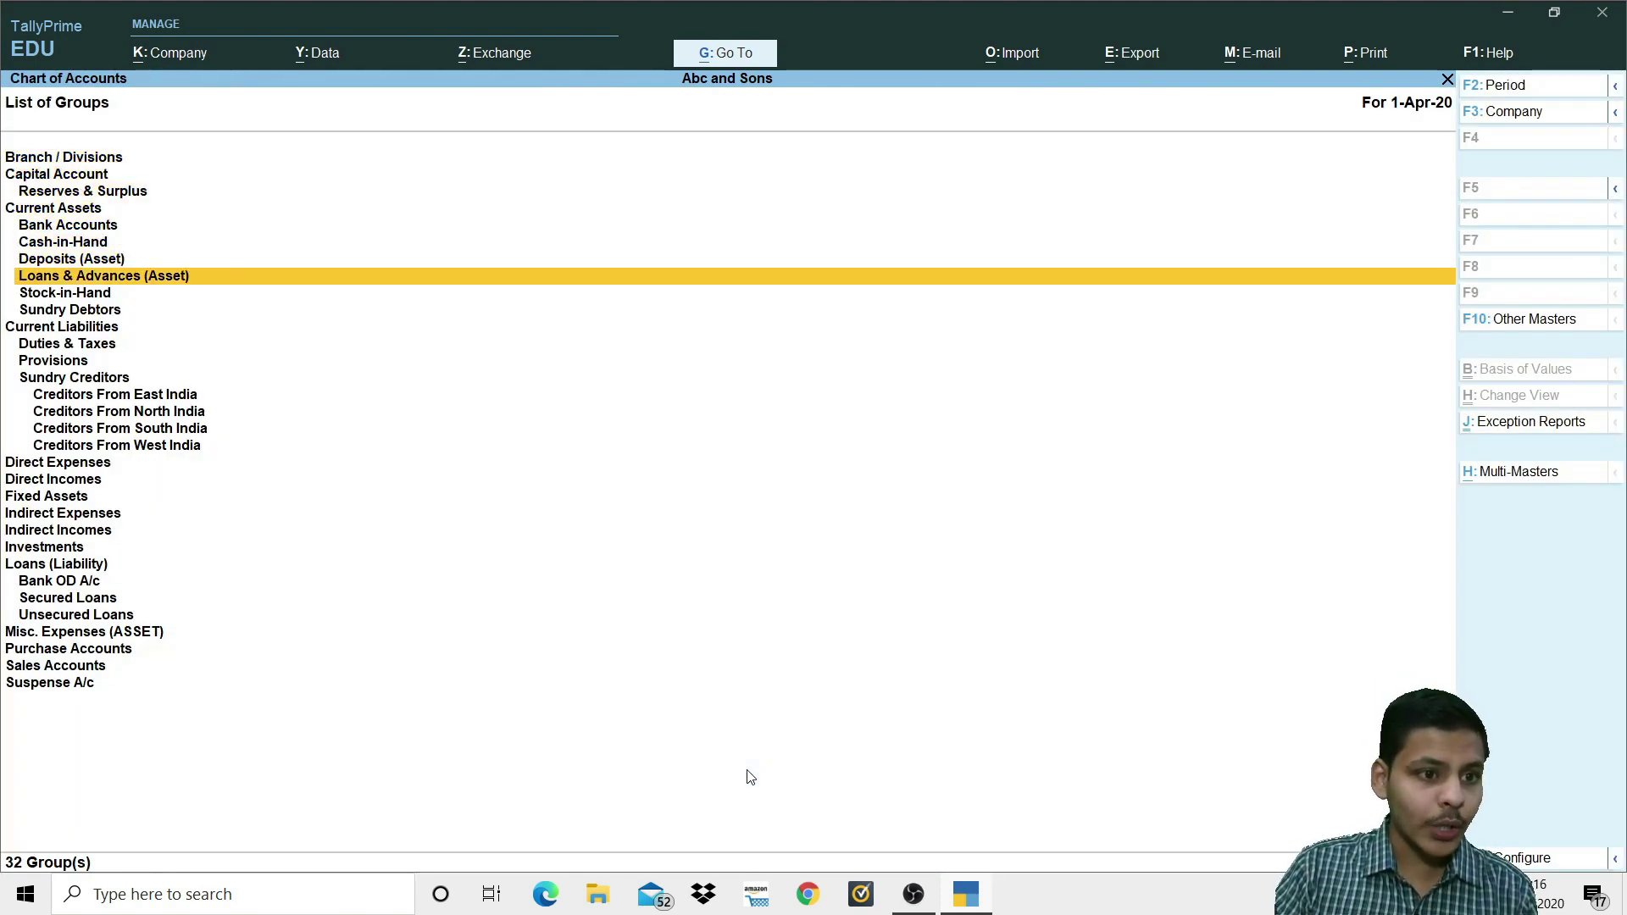
key("Up")
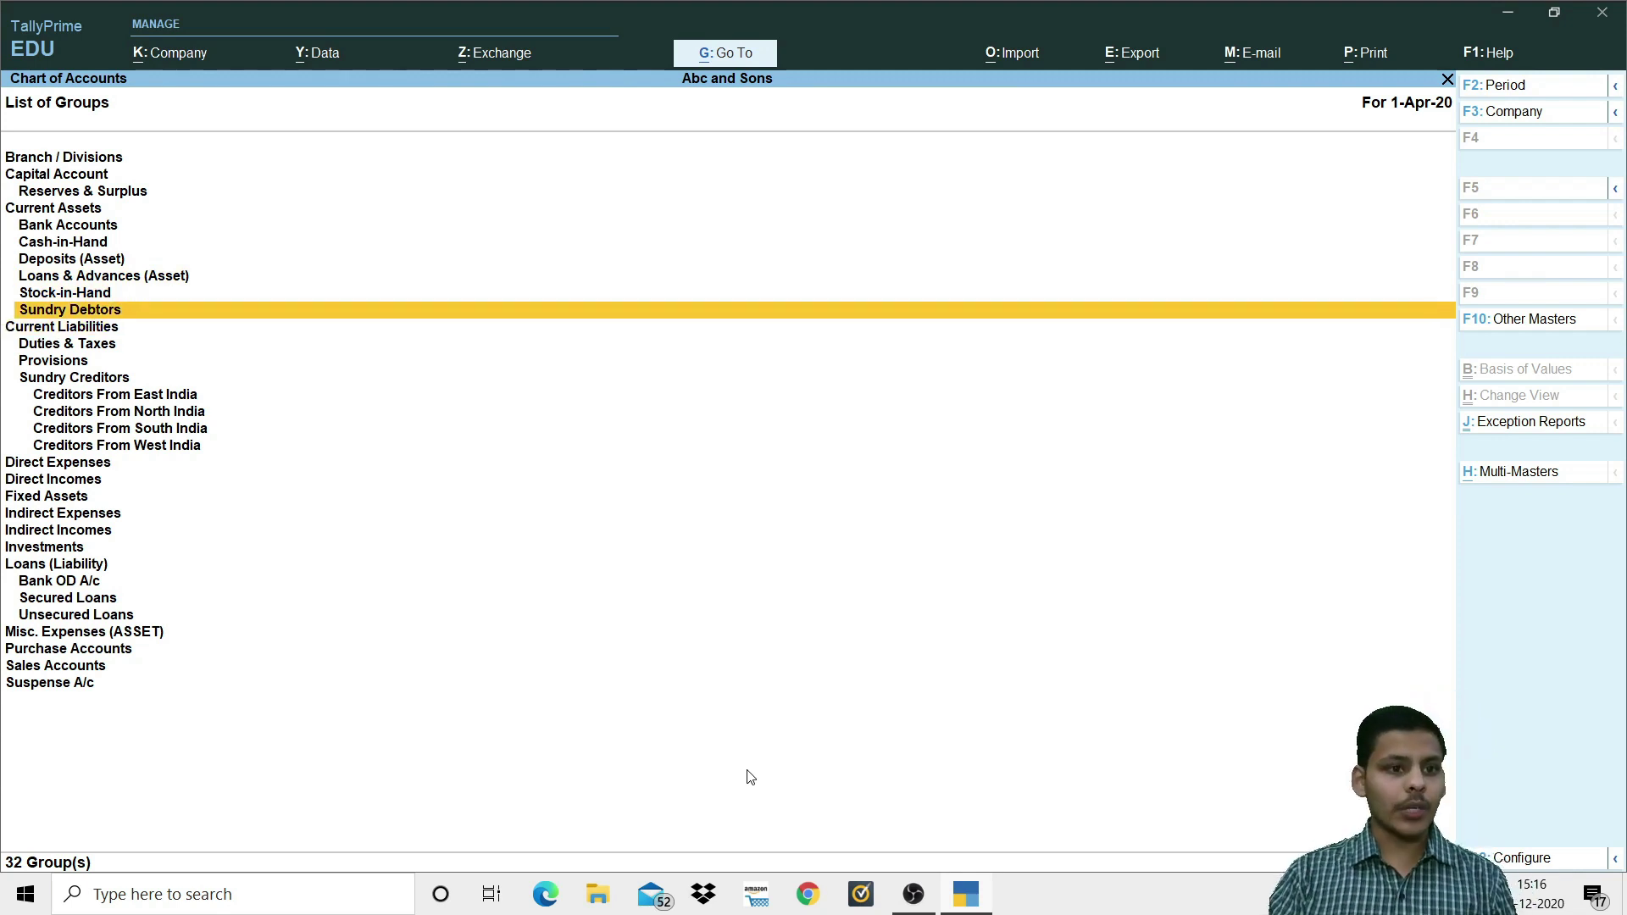
key("Down")
key("Down")
key("Down")
key("Down")
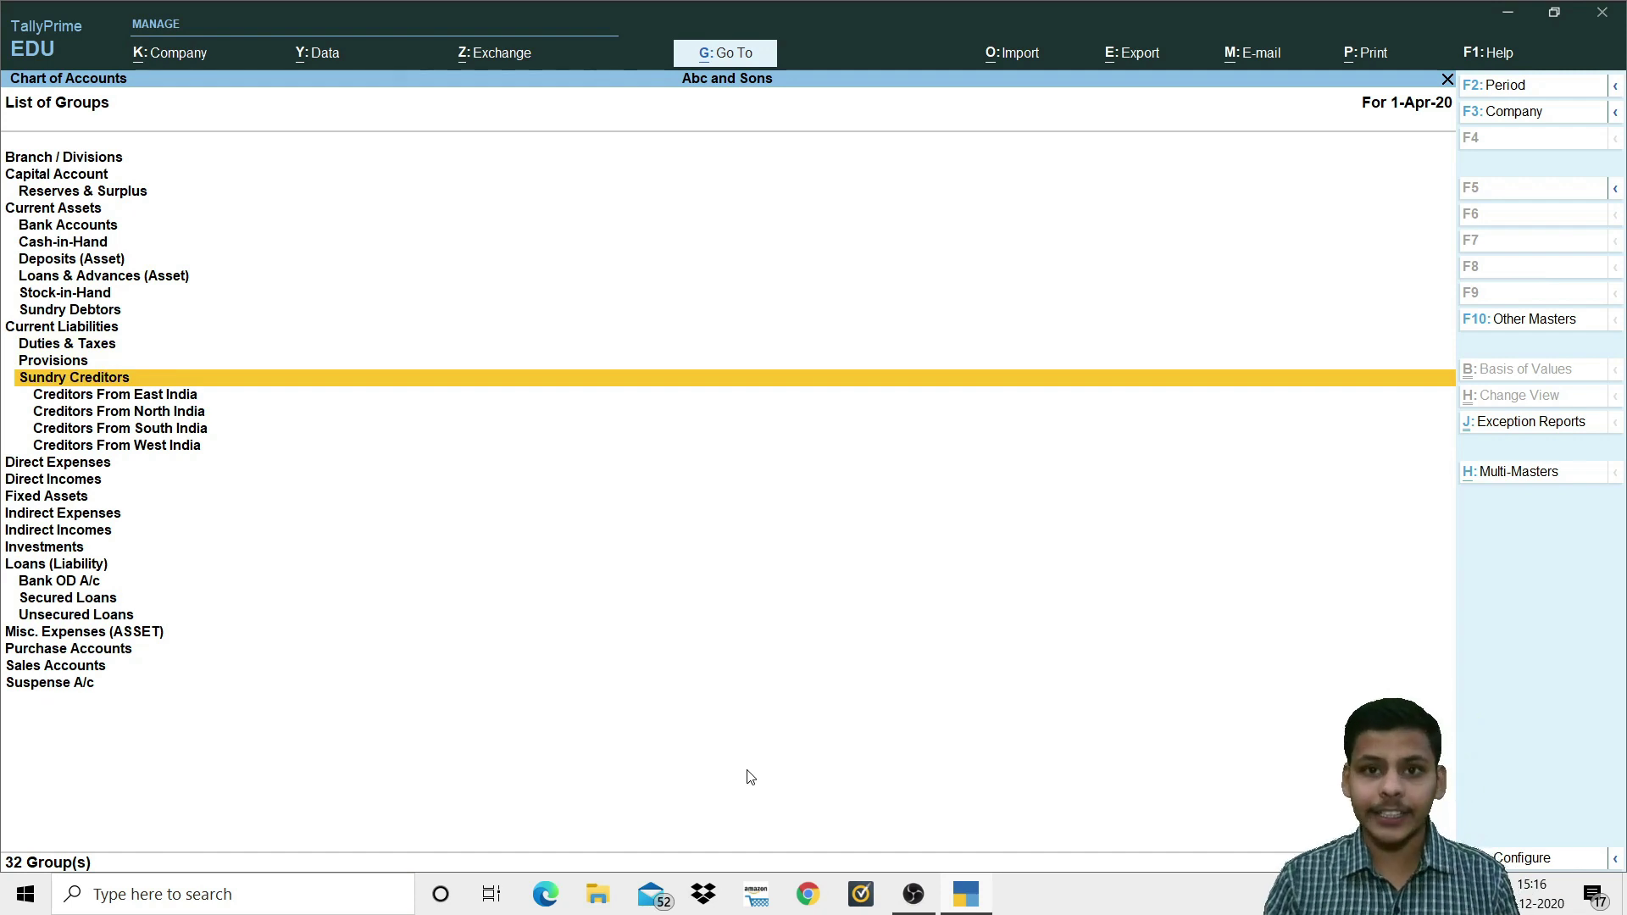
key("Down")
key("Down")
key("Down")
key("Down")
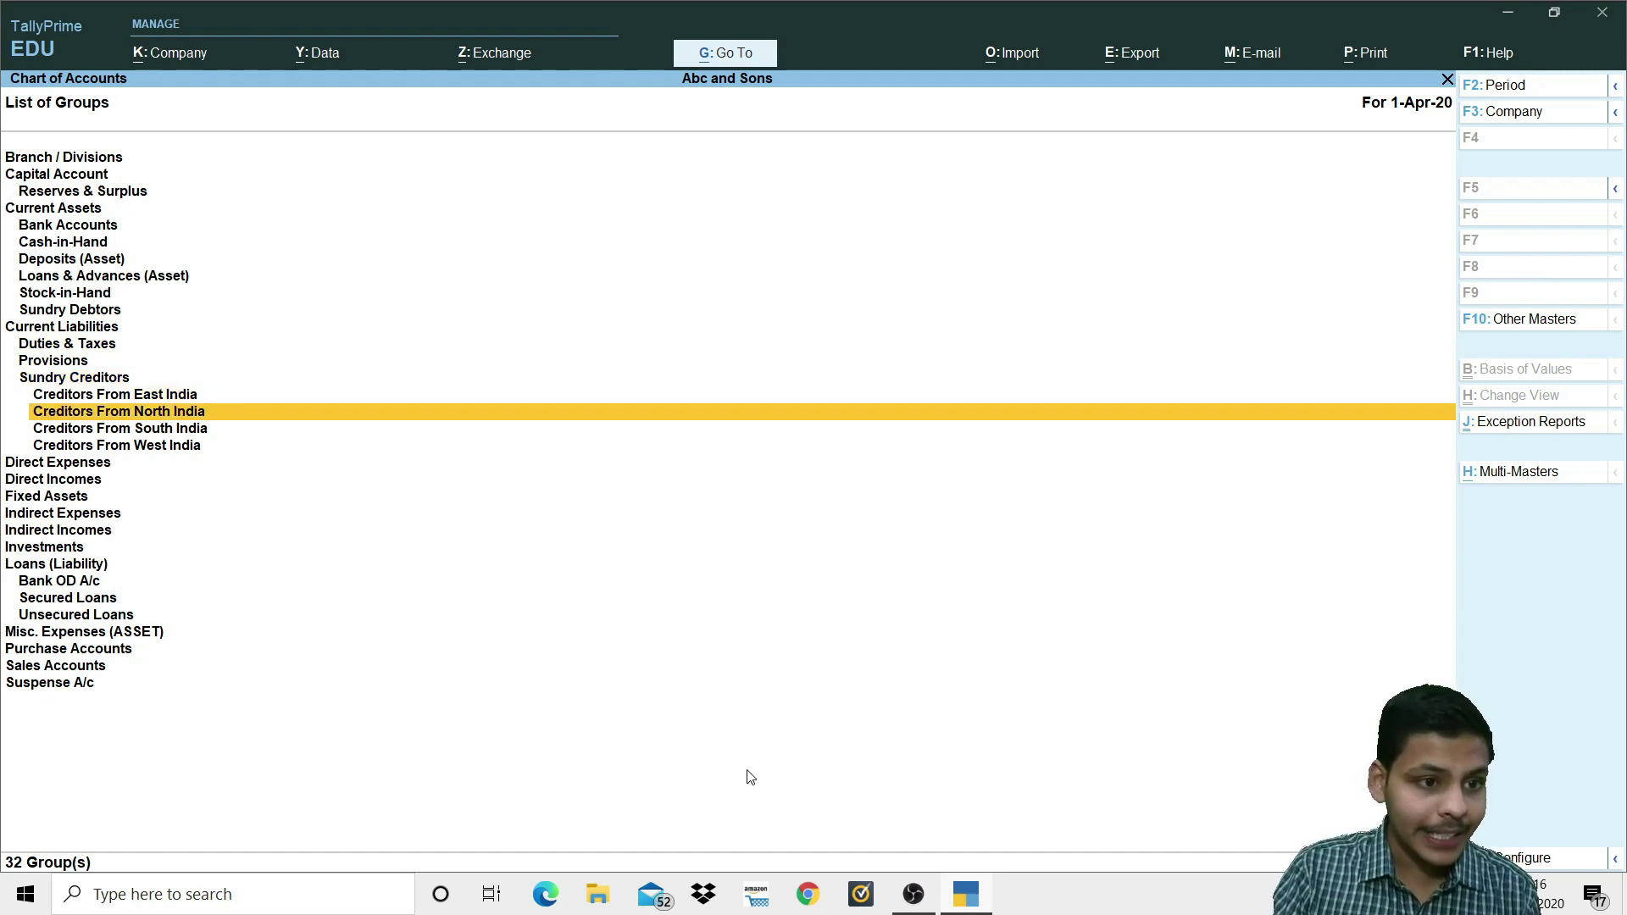
key("Up")
key("Up")
key("Up")
key("Up")
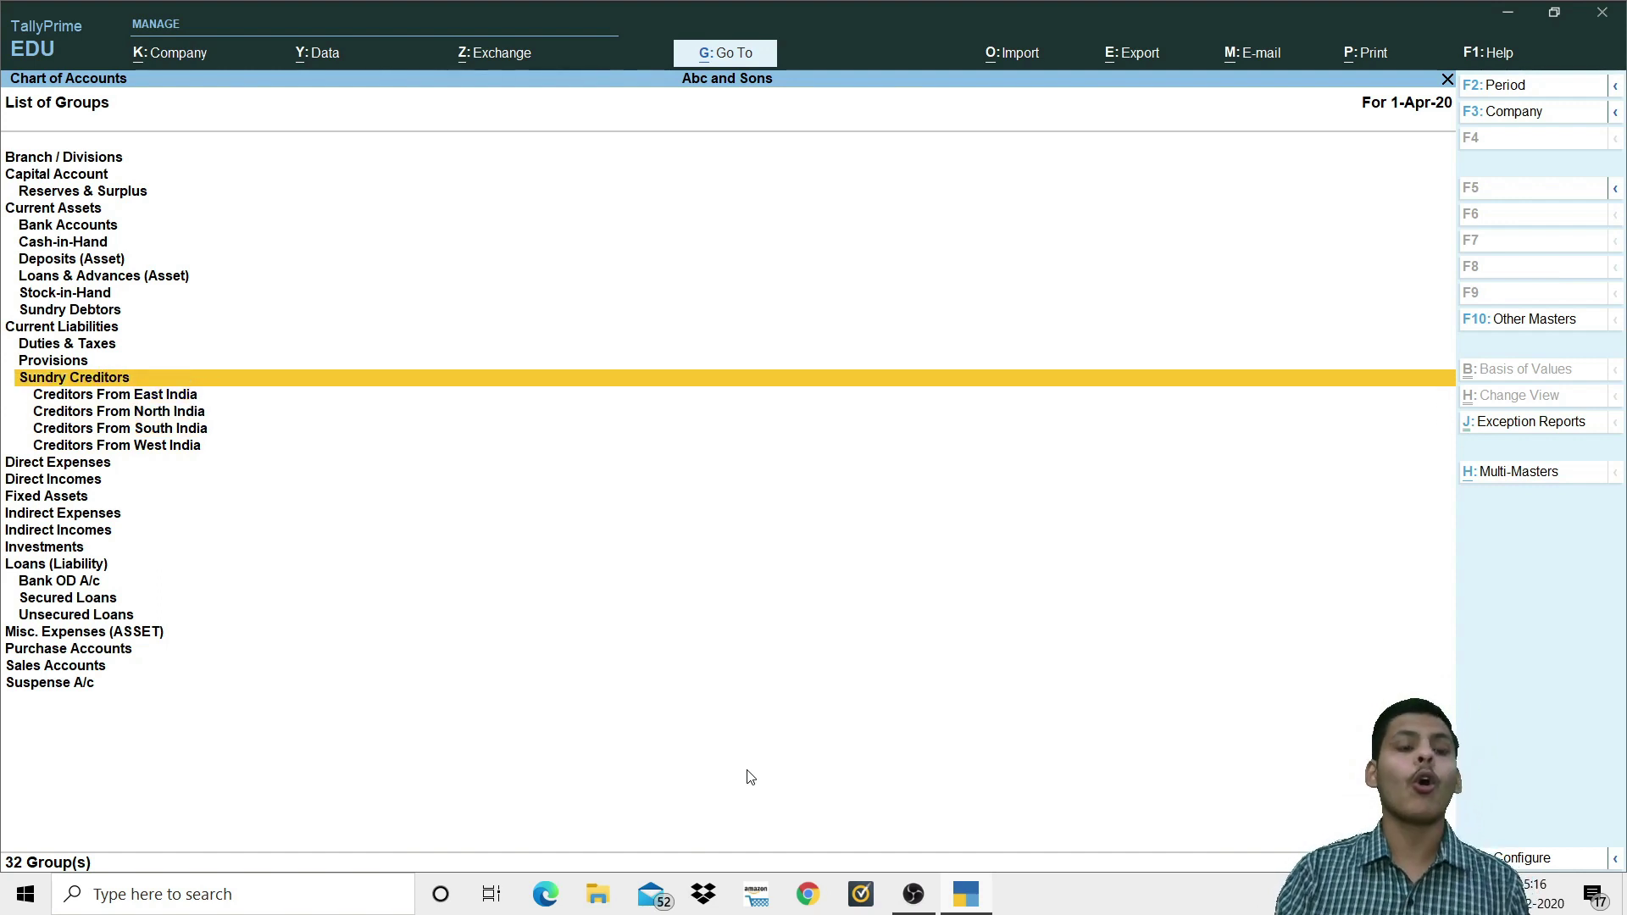
key("Down")
key("Down")
key("Up")
key("Up")
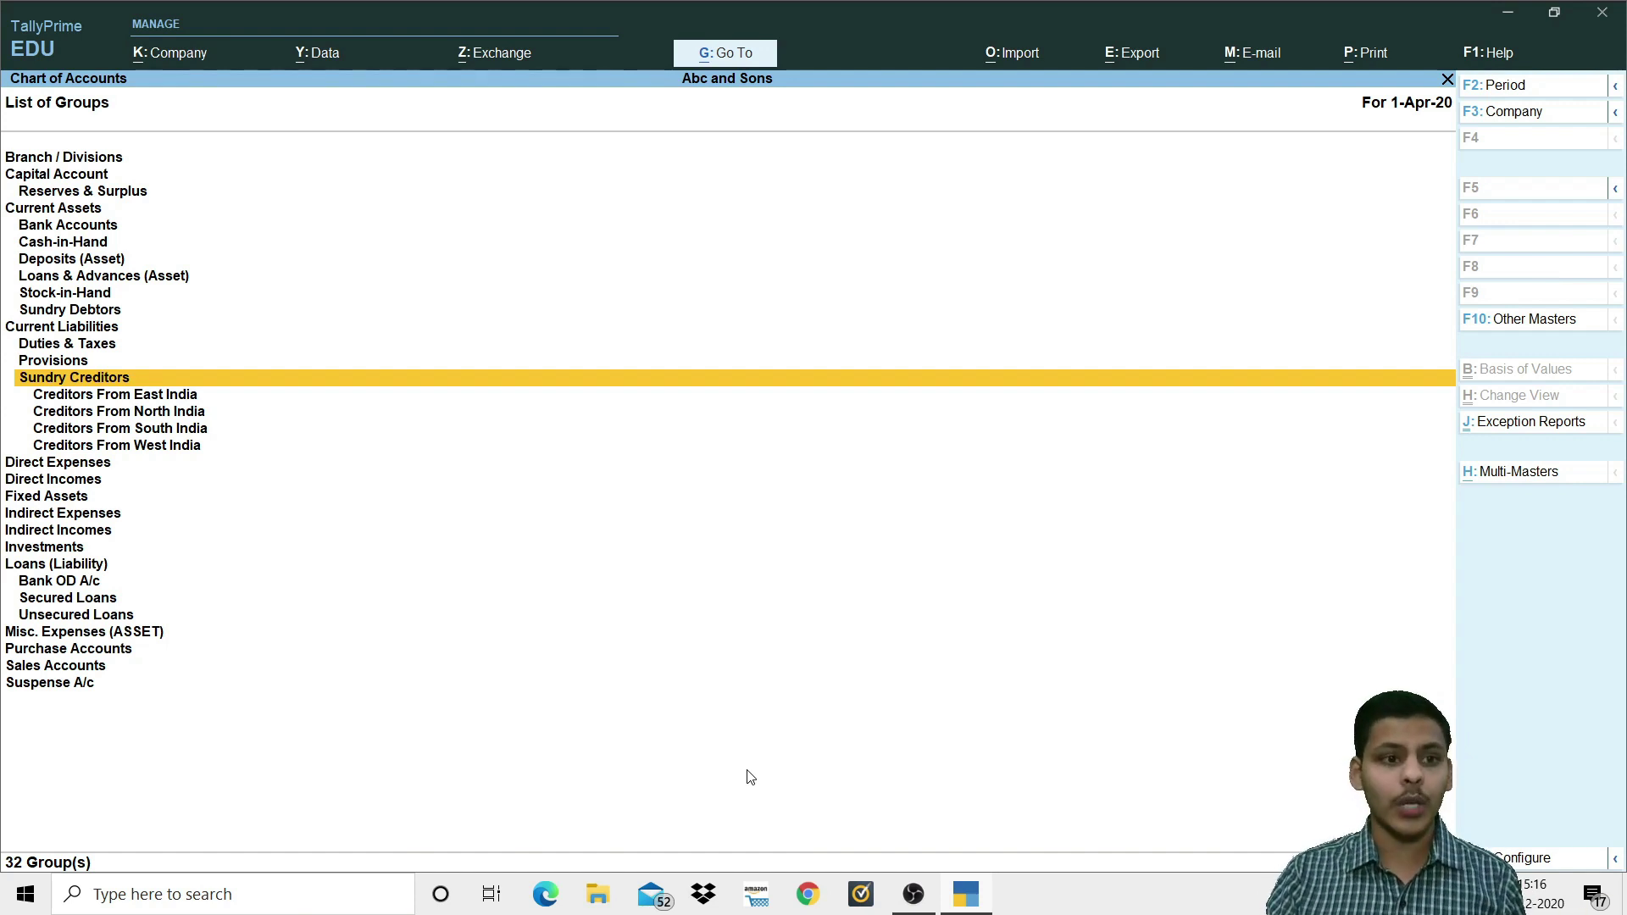
key("Down")
key("Down")
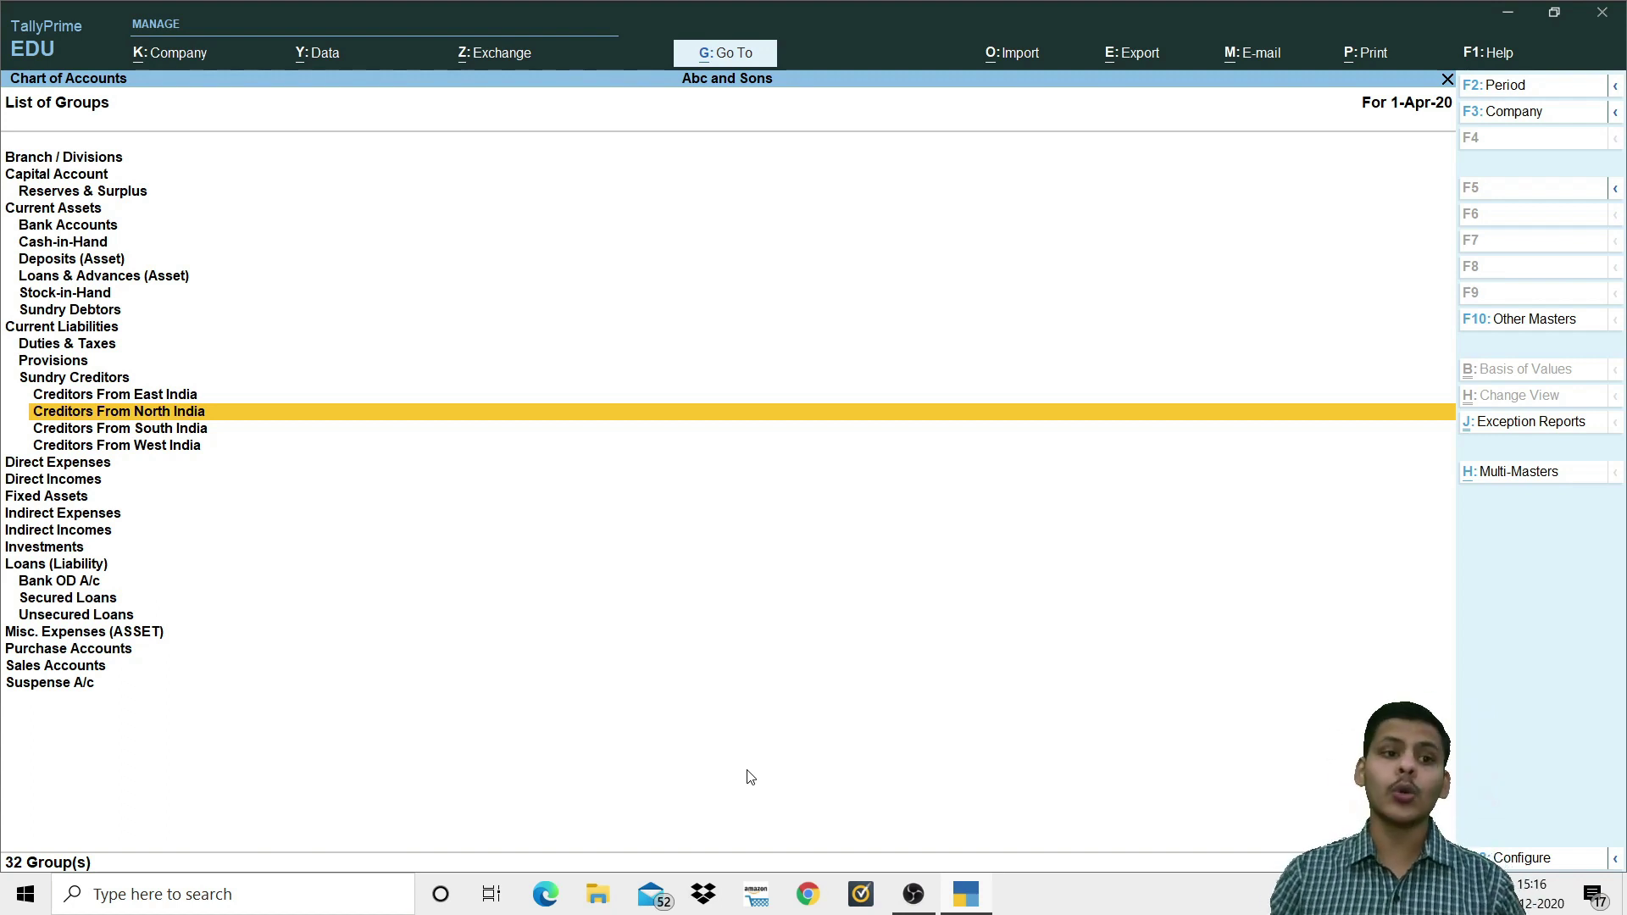
key("Down")
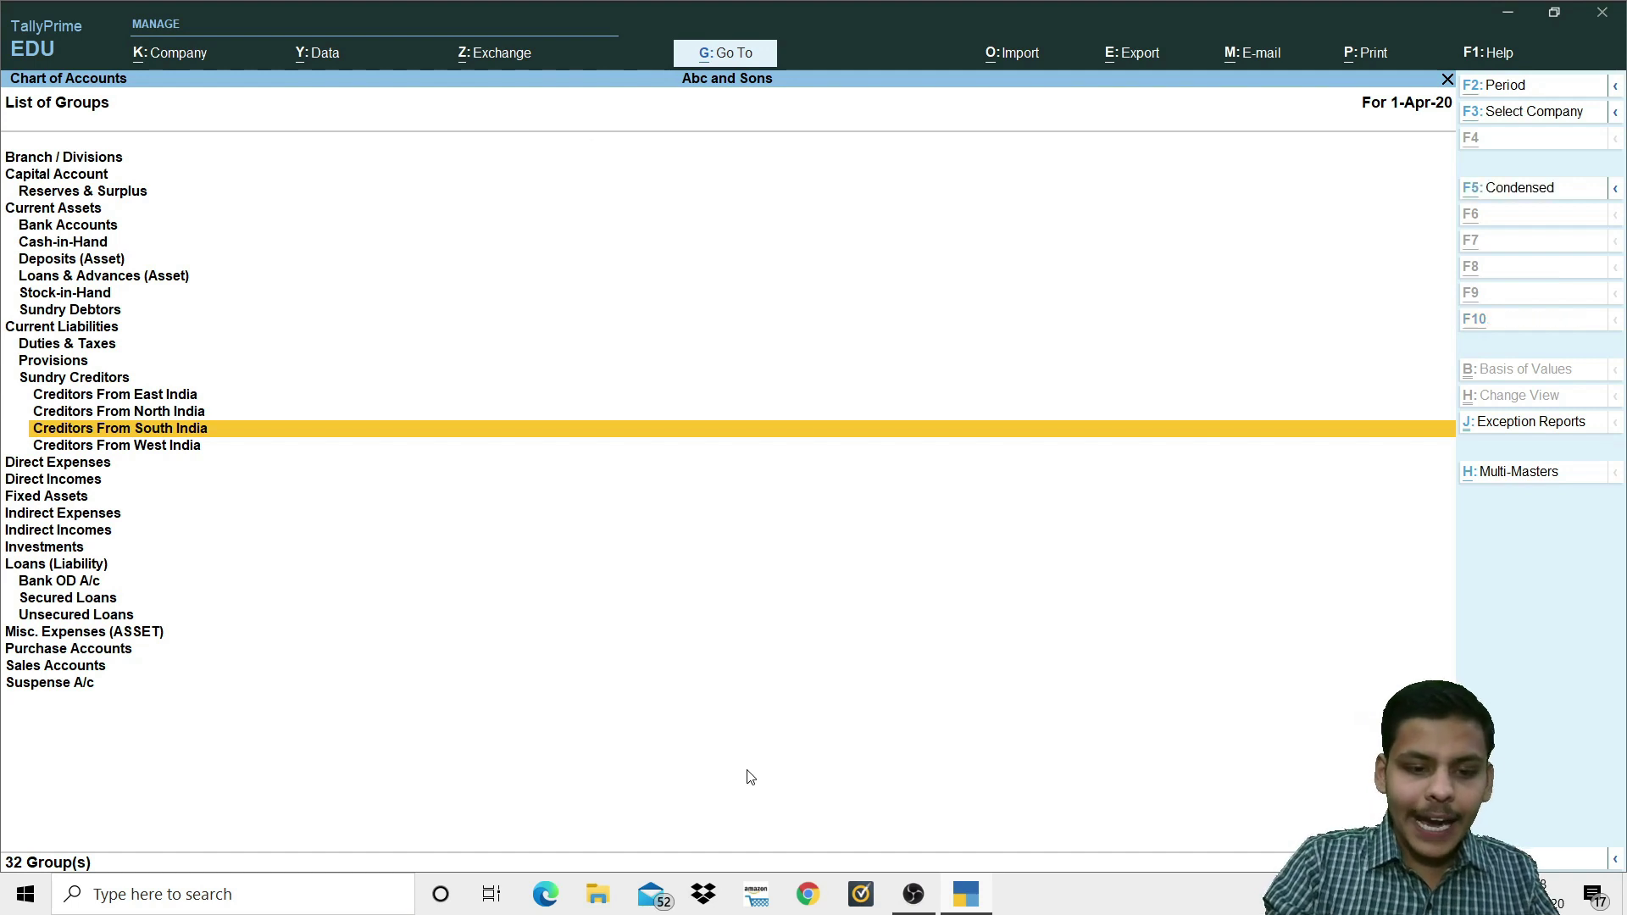
Step: Open the Multi Create form for entering several groups at once from the list of groups
key("alt+h")
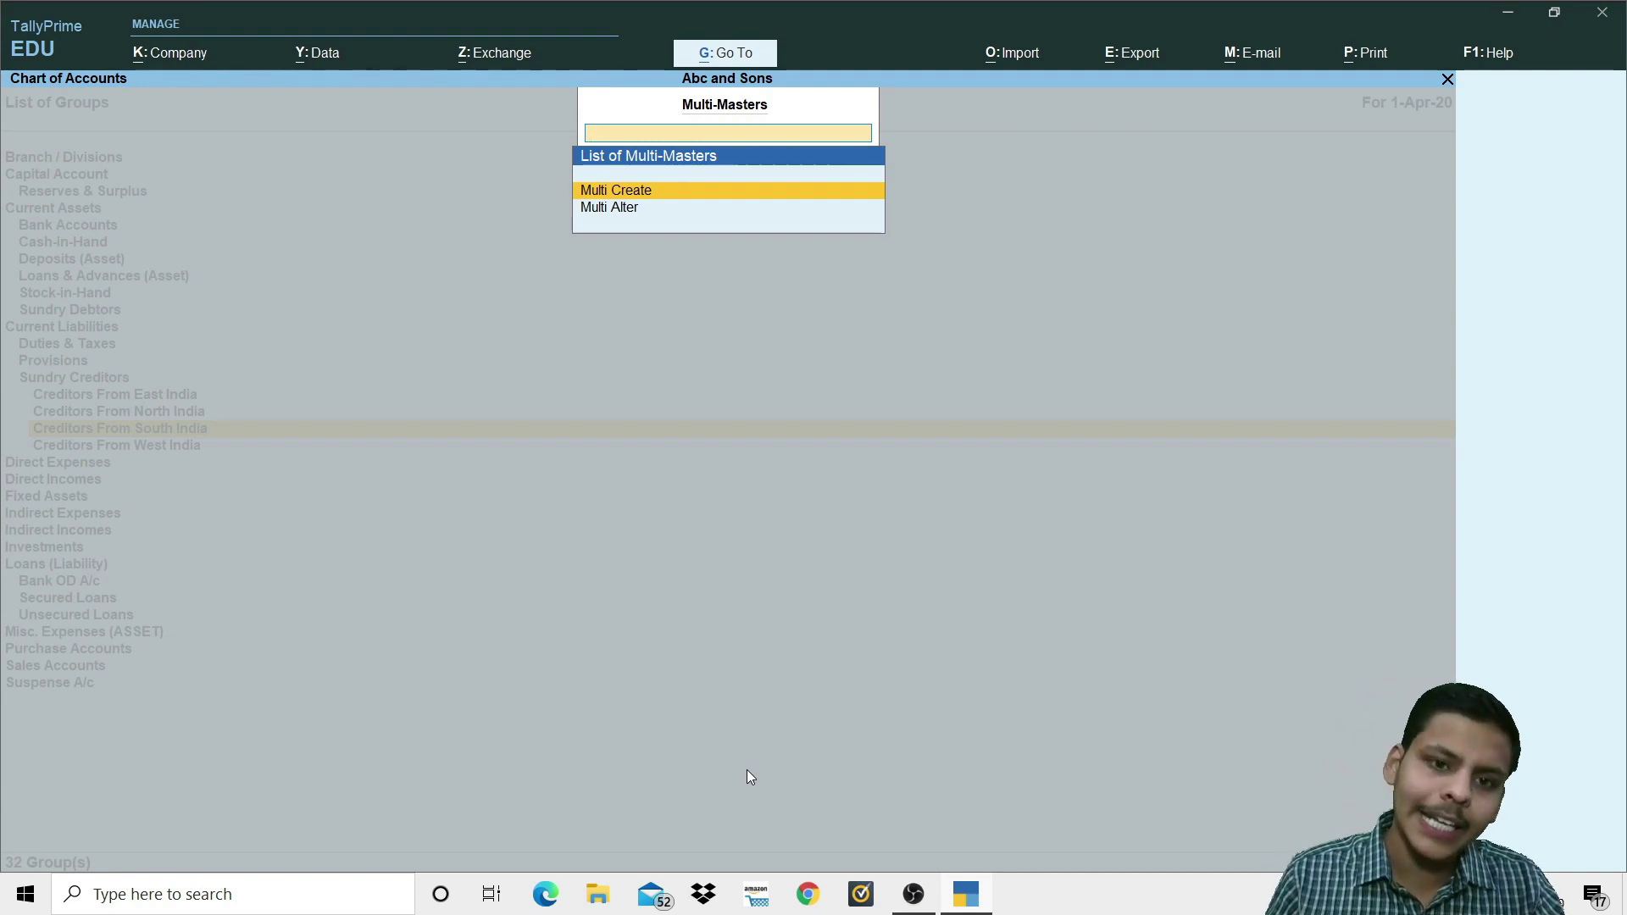
key("Escape")
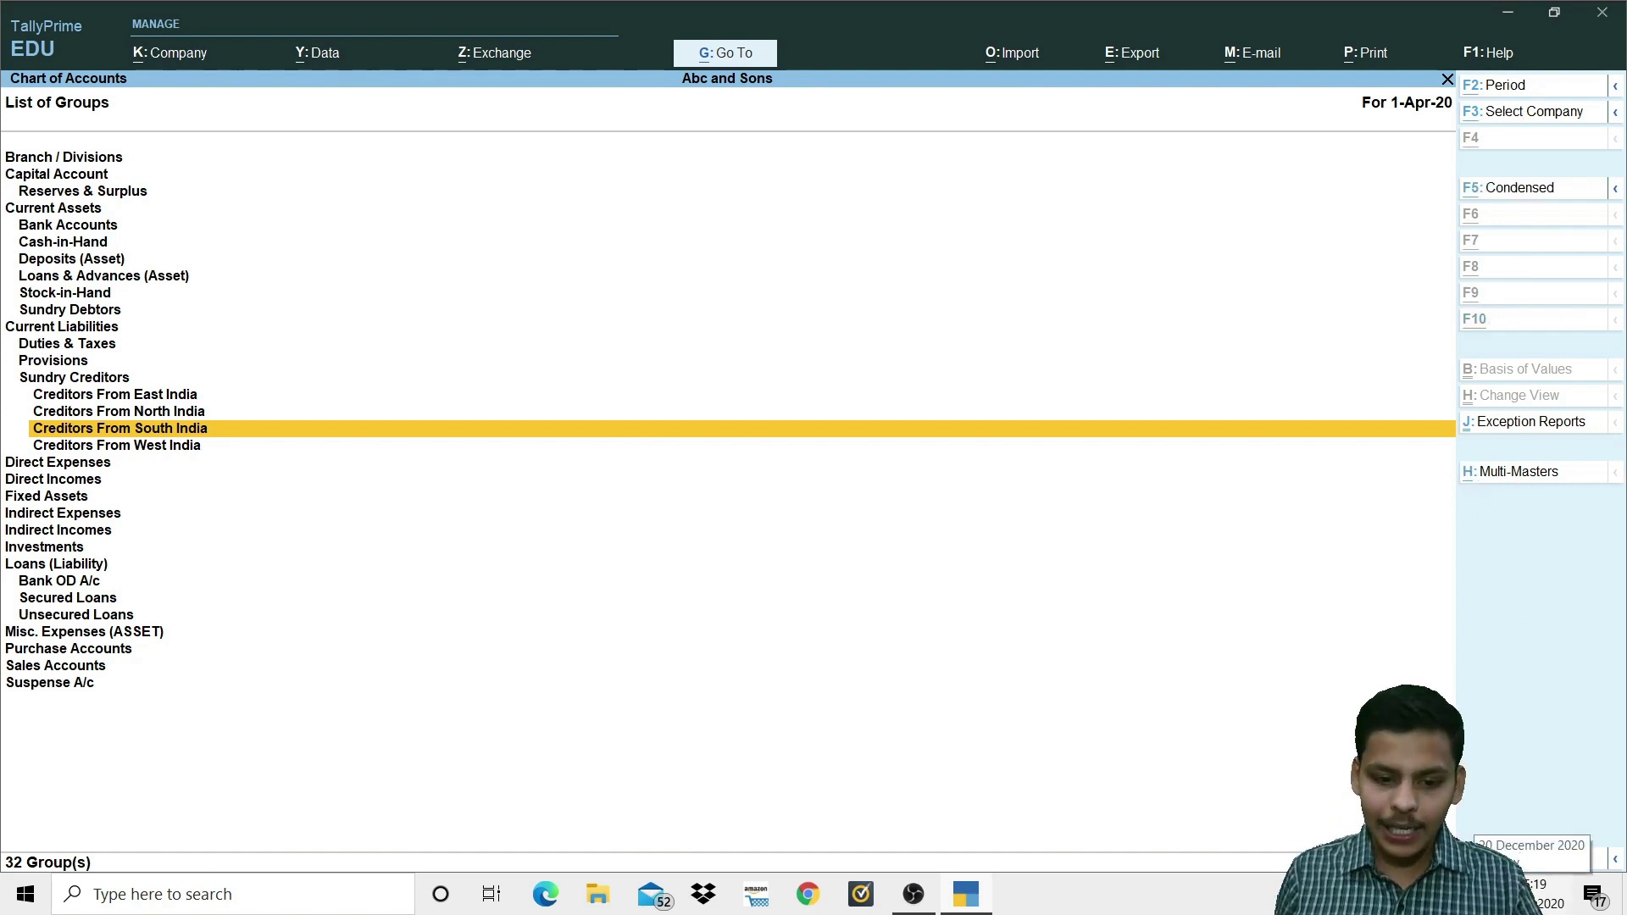
key("alt+h")
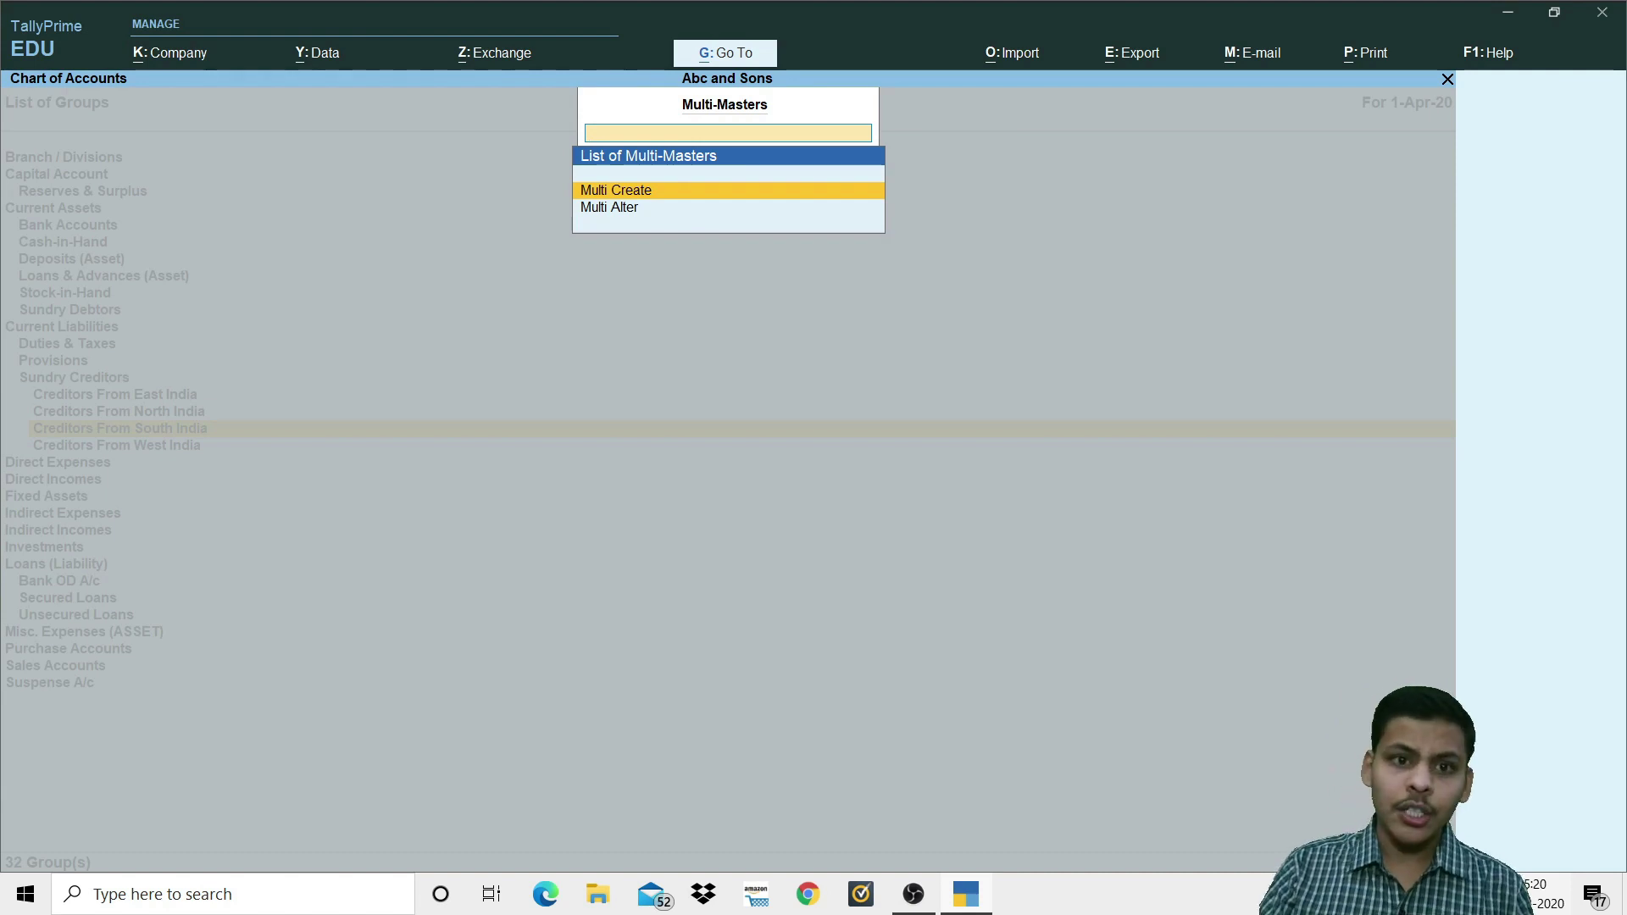
key("Down")
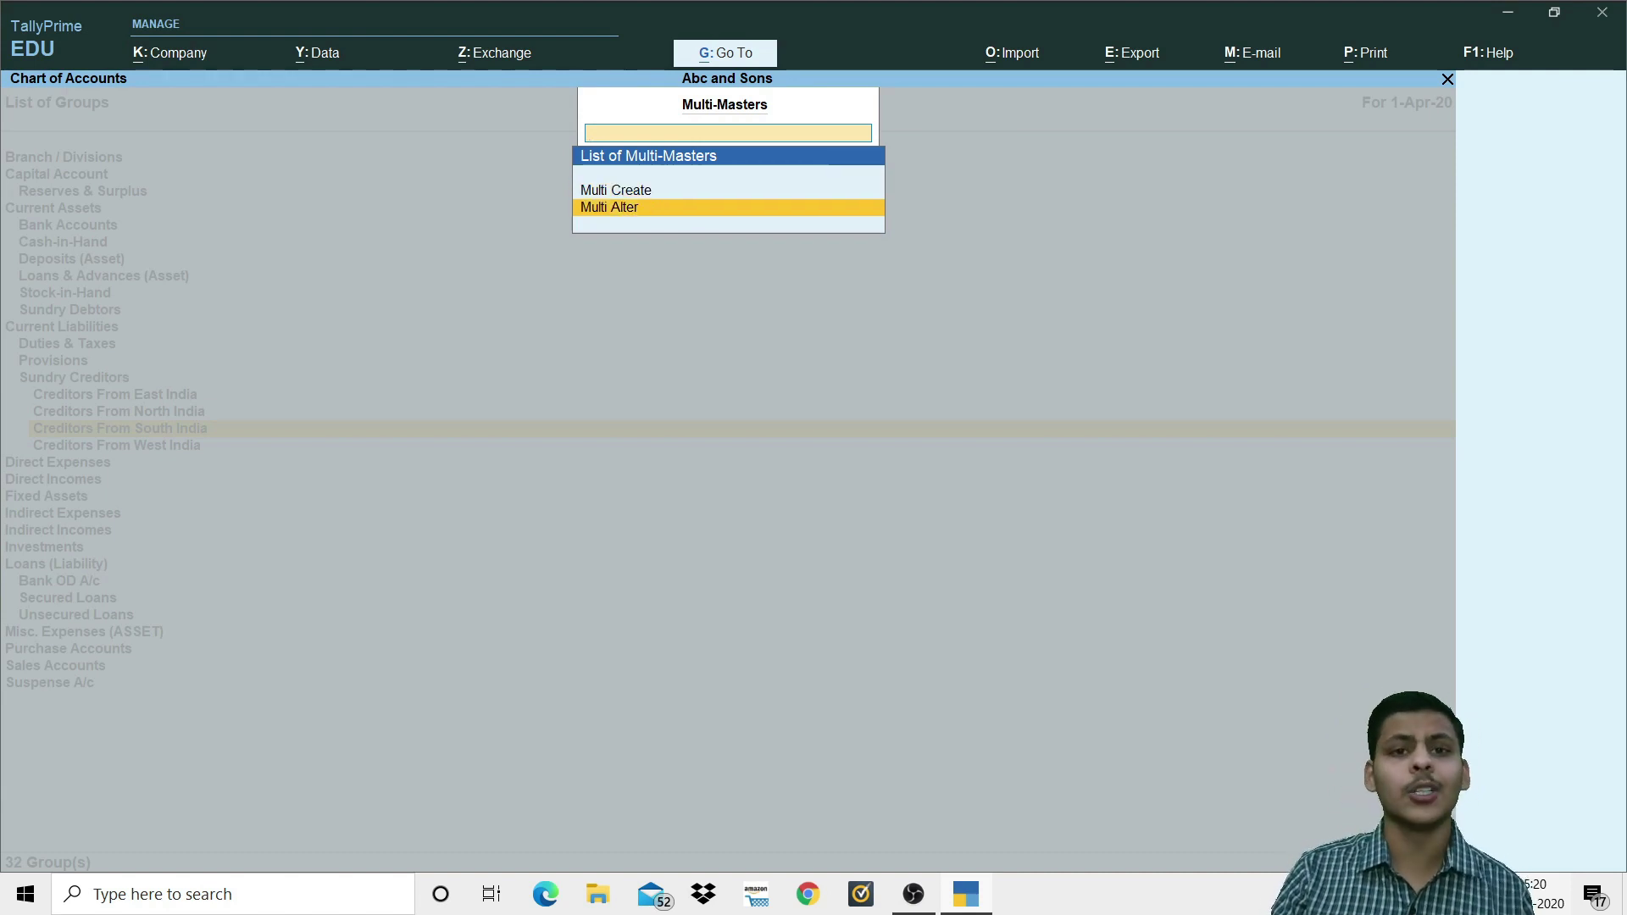
key("Up")
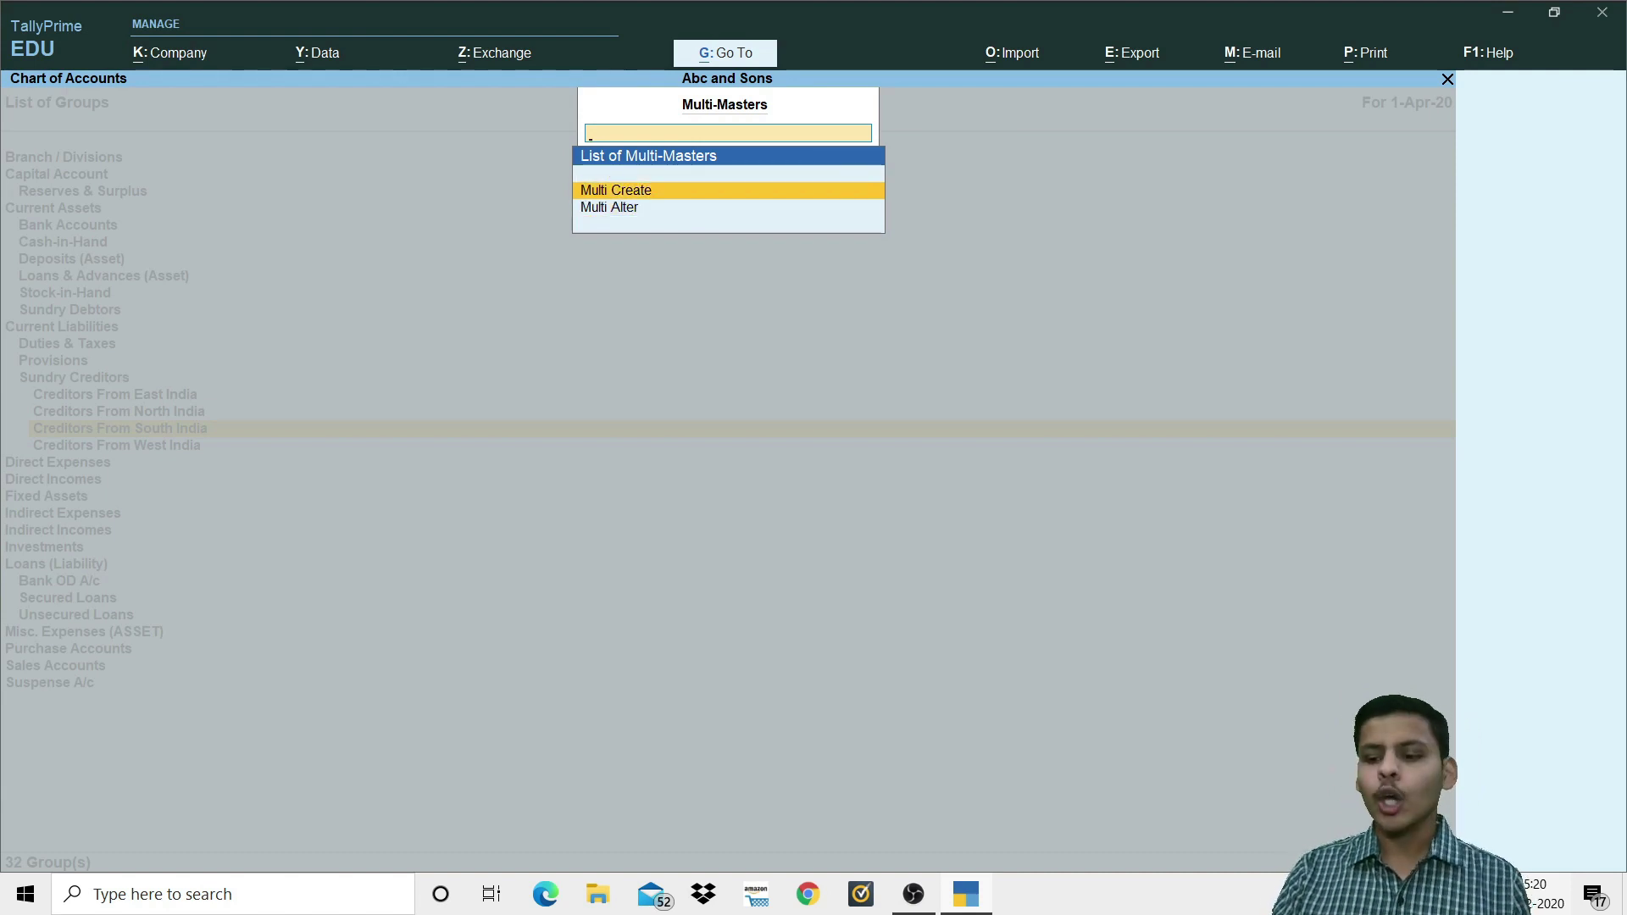
key("Return")
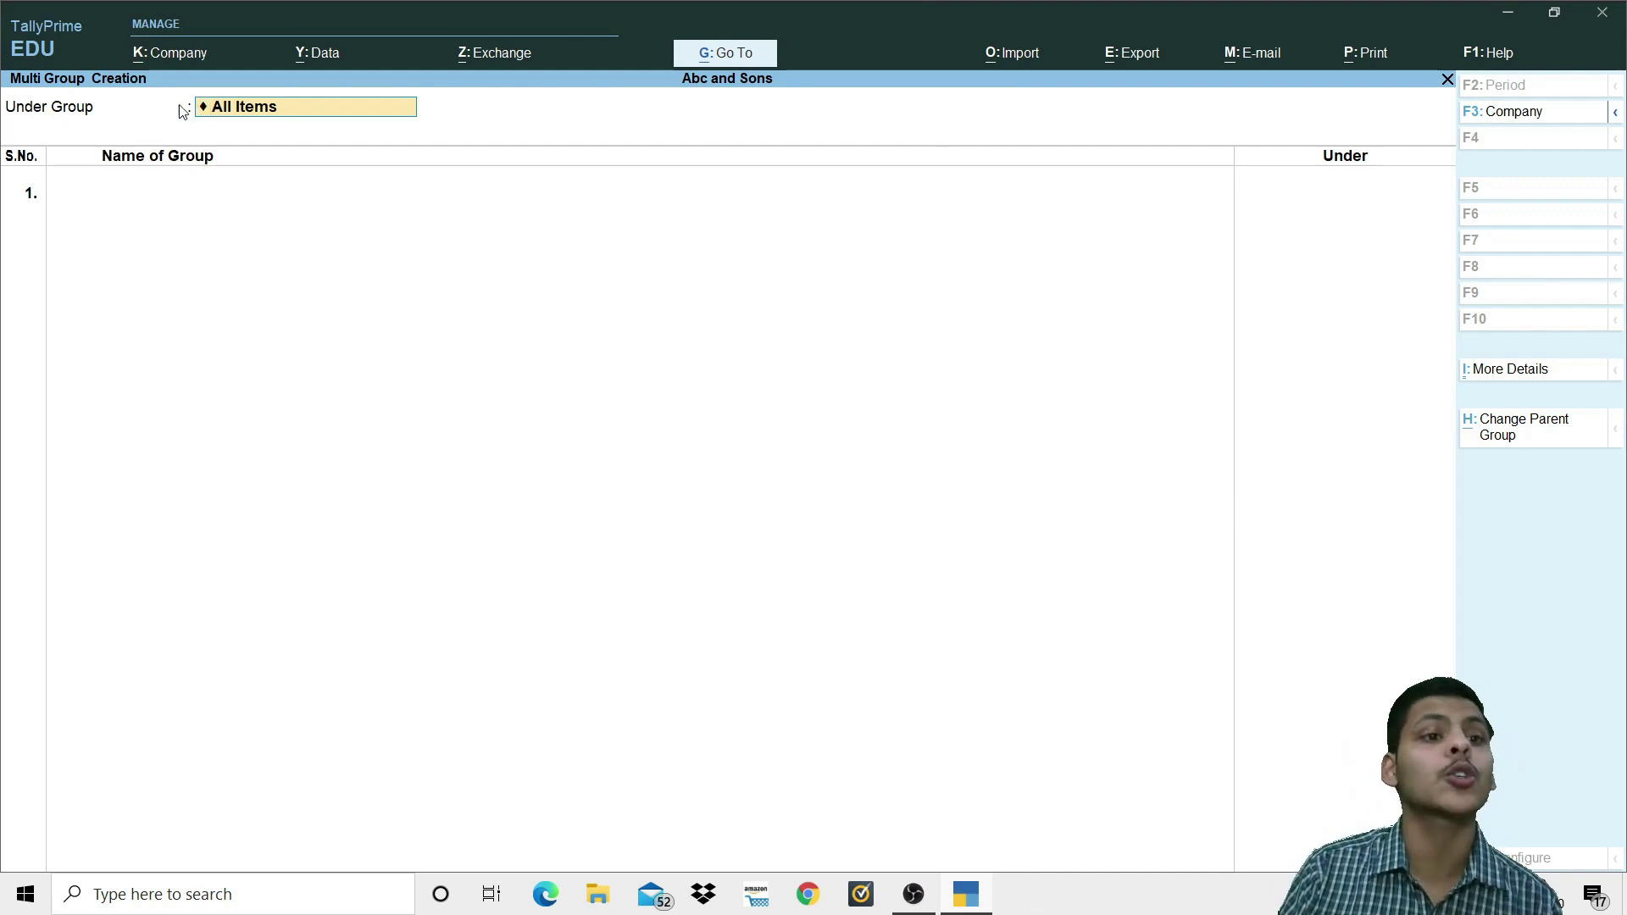
Step: Set Sundry Debtors as the parent group for the multiple groups being created
key("Return")
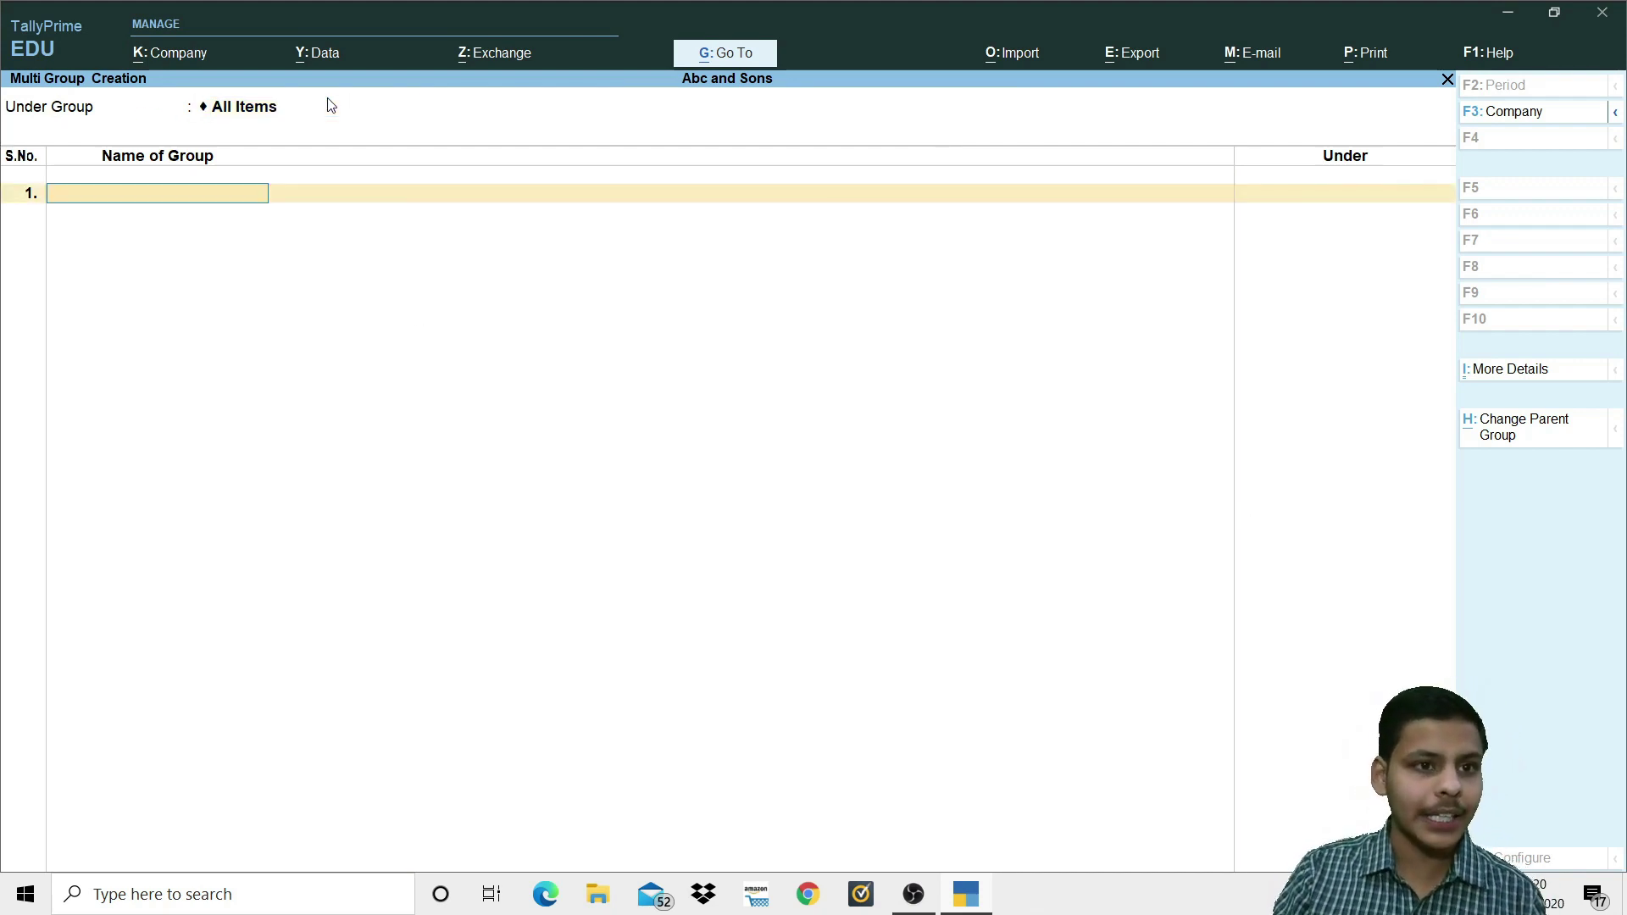
left_click(328, 104)
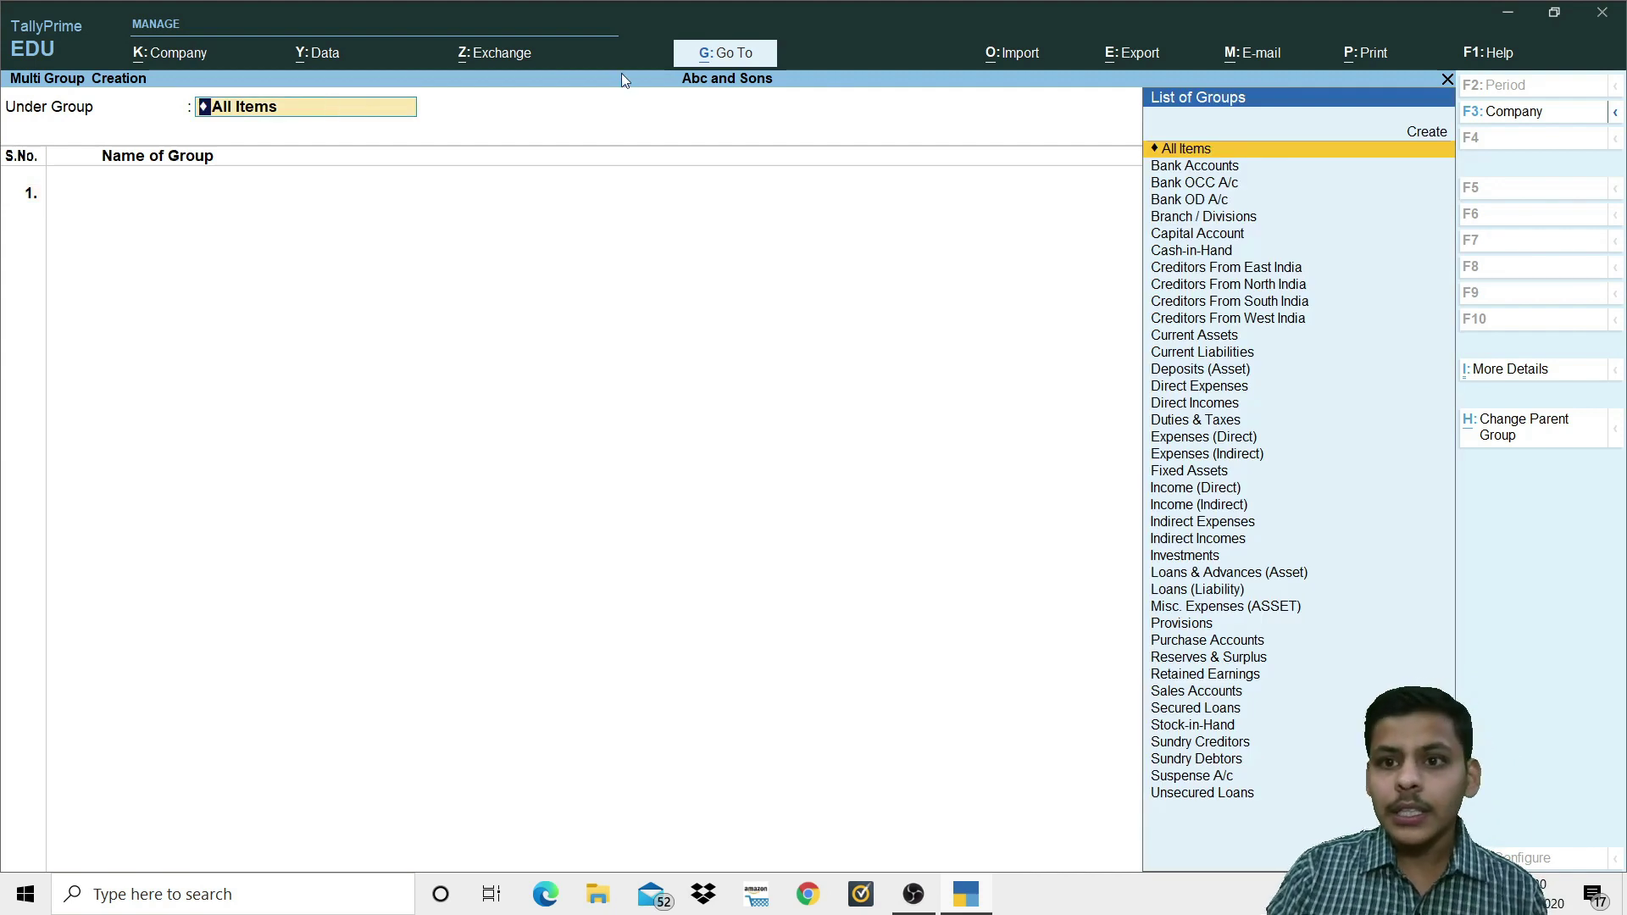
key("Down")
key("Down")
key("Down")
key("Down")
key("Down")
key("Down")
key("Down")
key("Down")
key("Down")
key("Down")
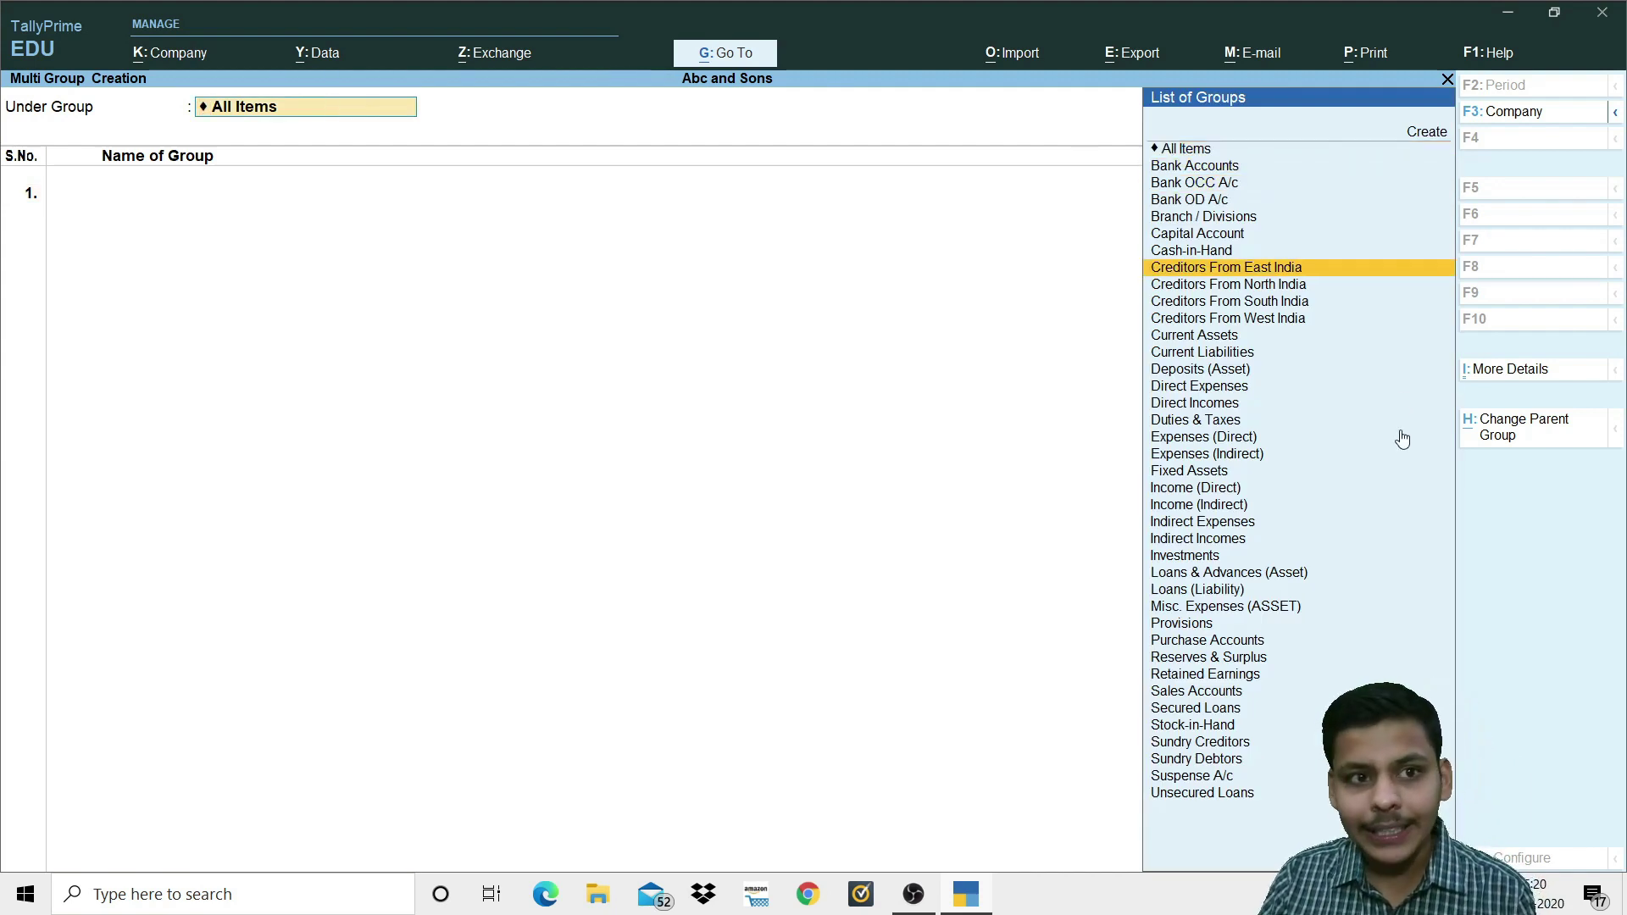
key("Down")
key("Down")
key("Down")
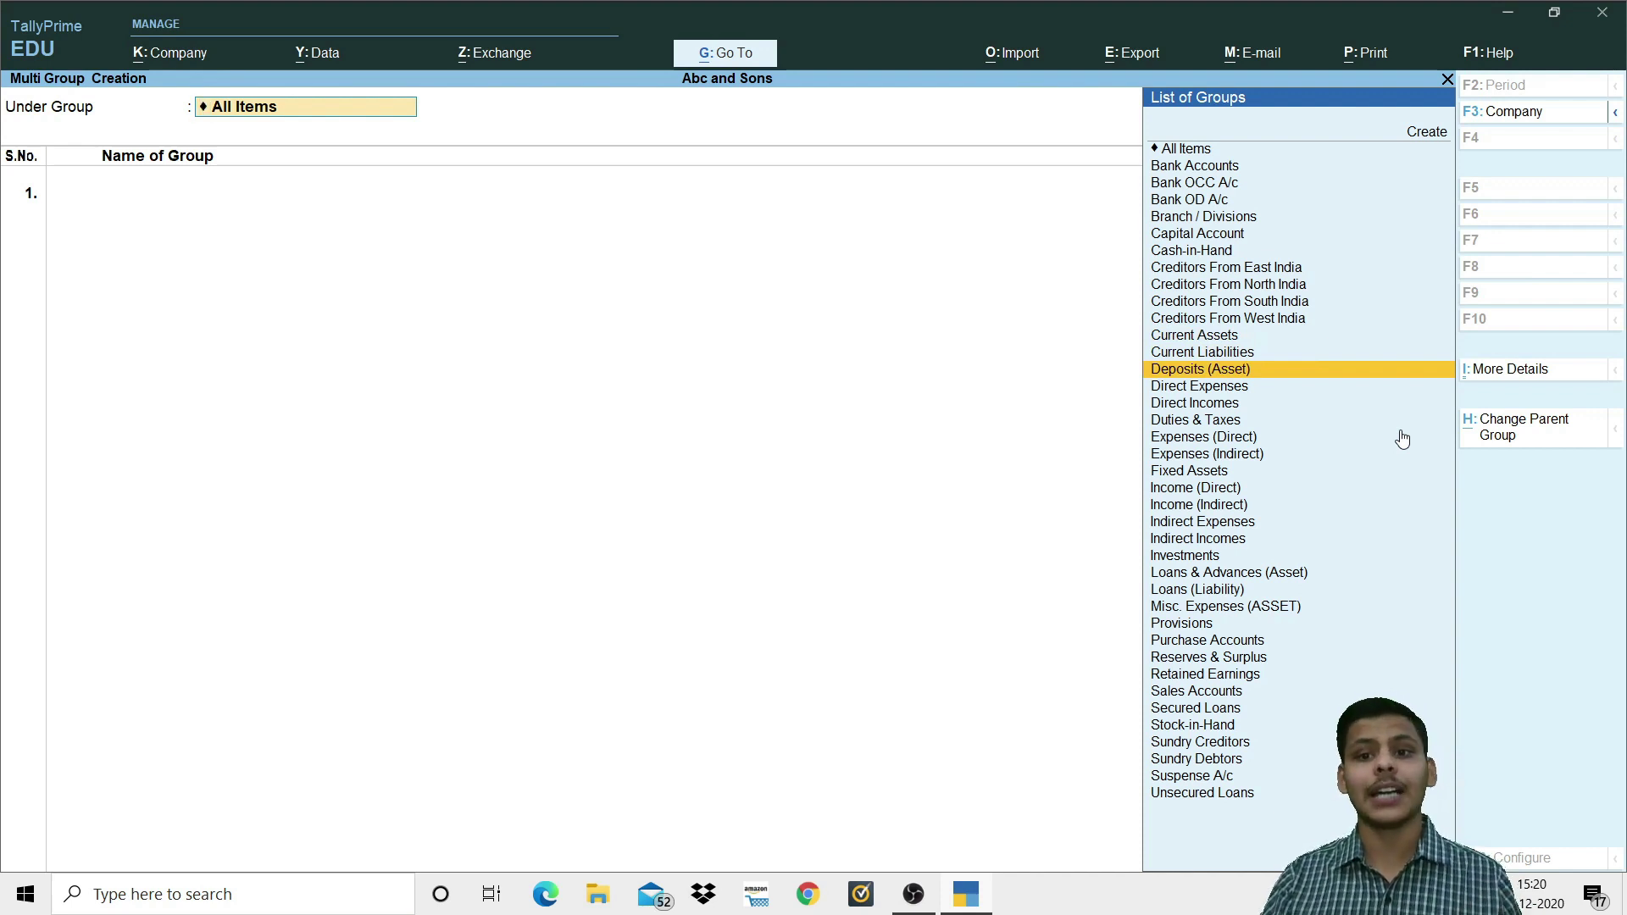
key("Down")
key("Down")
key("Down")
key("Down")
key("Down")
key("Down")
key("Down")
key("Down")
key("Down")
key("Down")
key("Down")
key("Down")
key("Down")
key("Down")
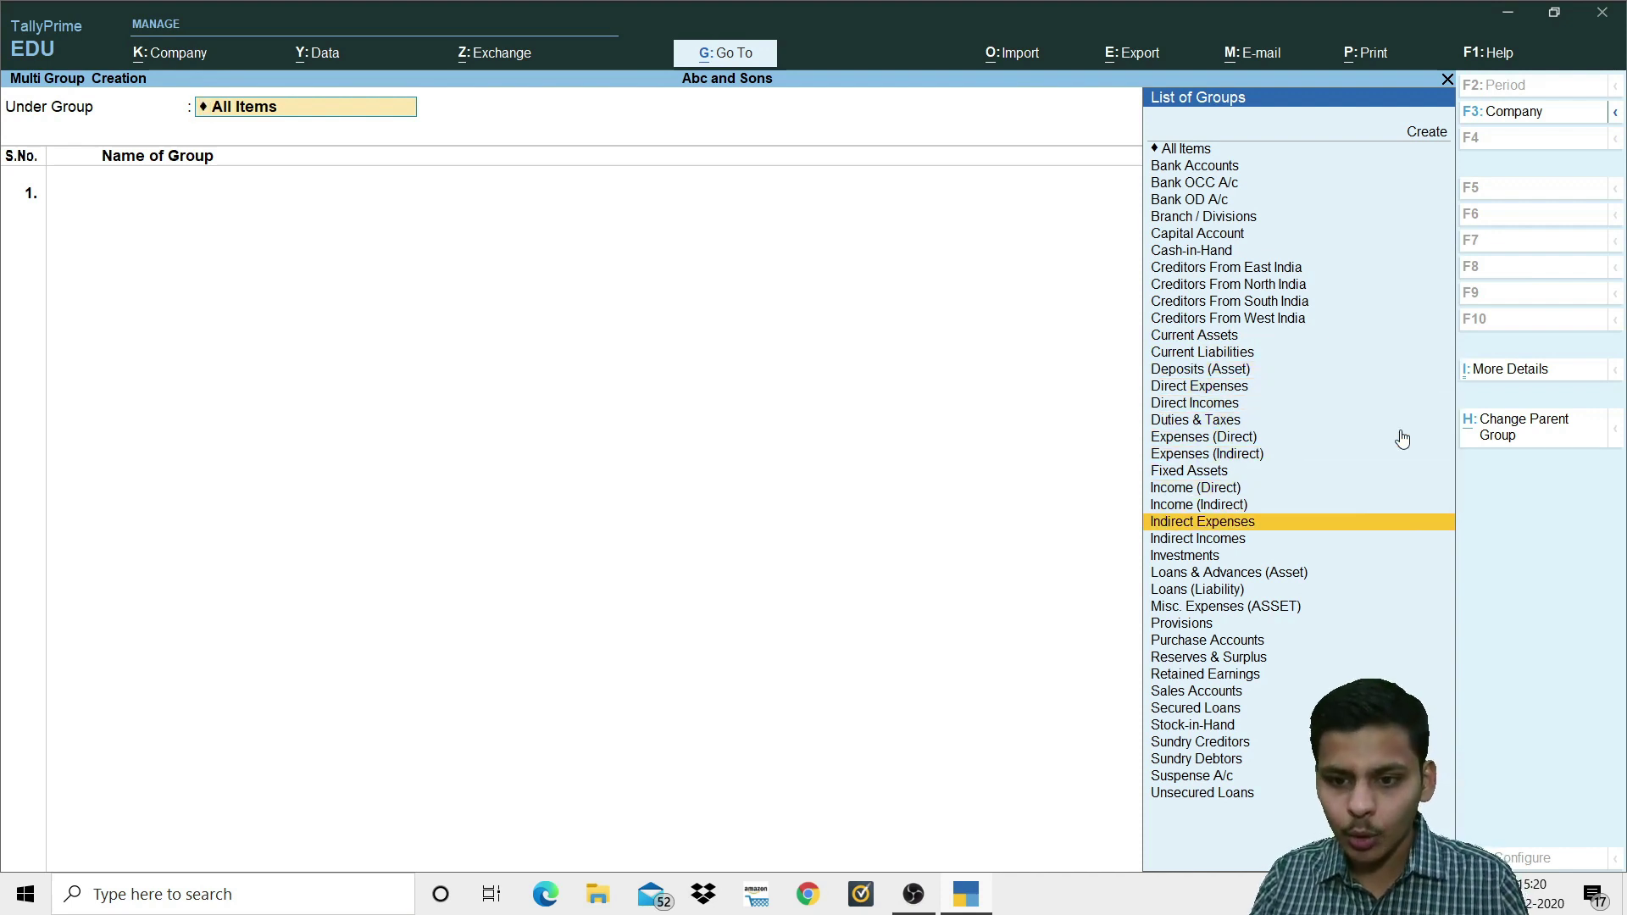
key("Down")
key("Down")
key("Down")
key("Down")
key("Down")
key("Down")
key("Down")
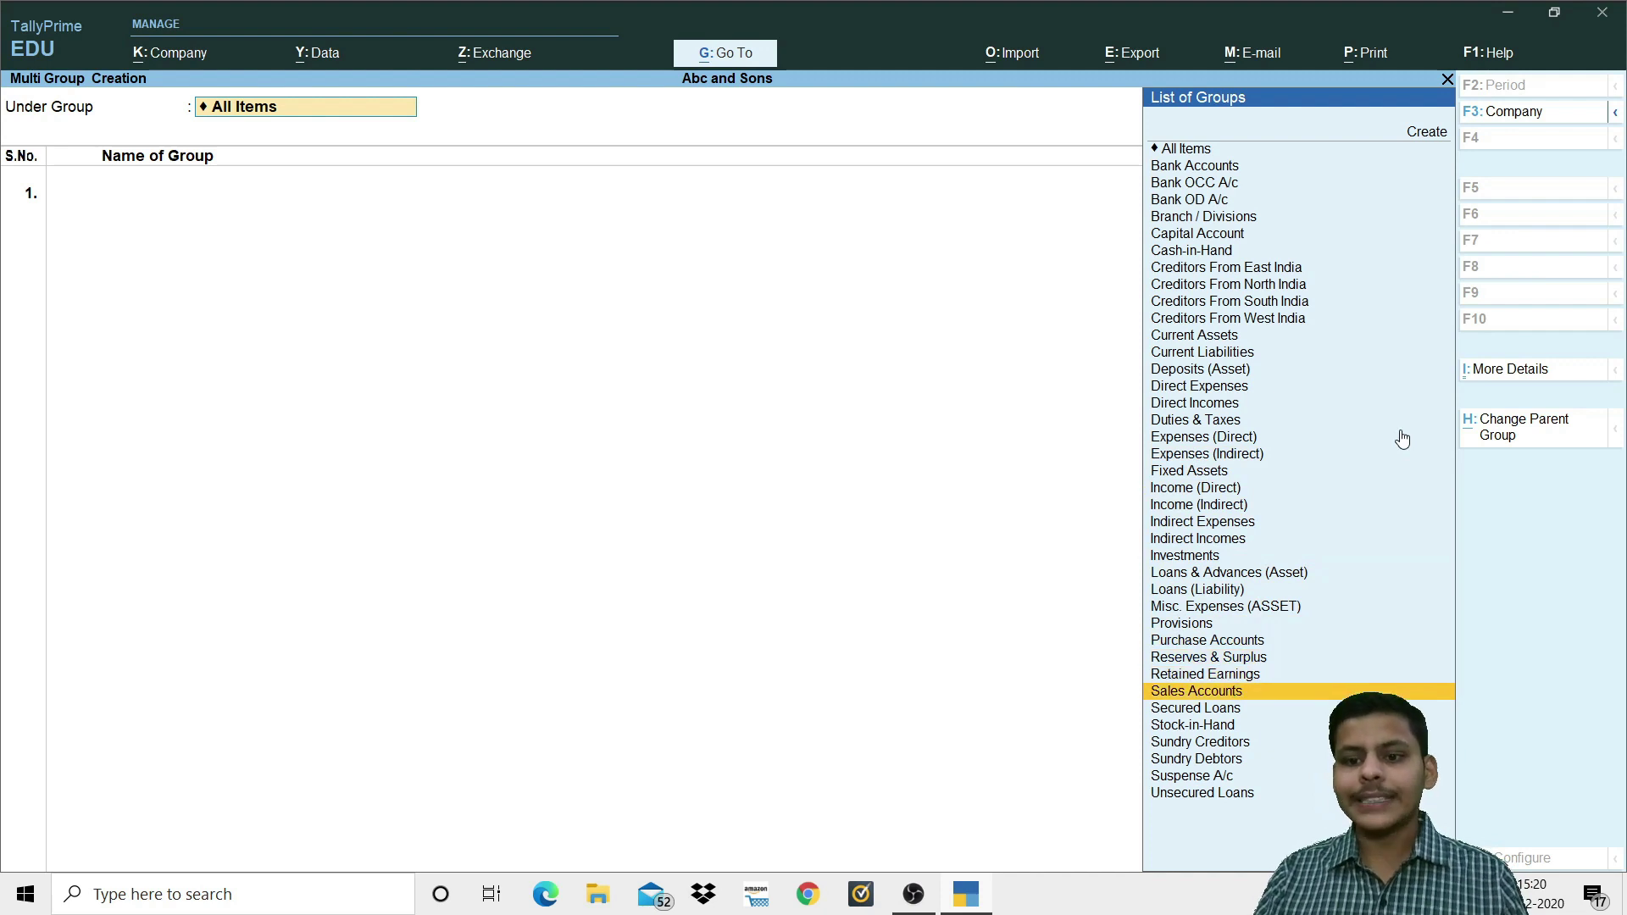
key("Down")
key("Down")
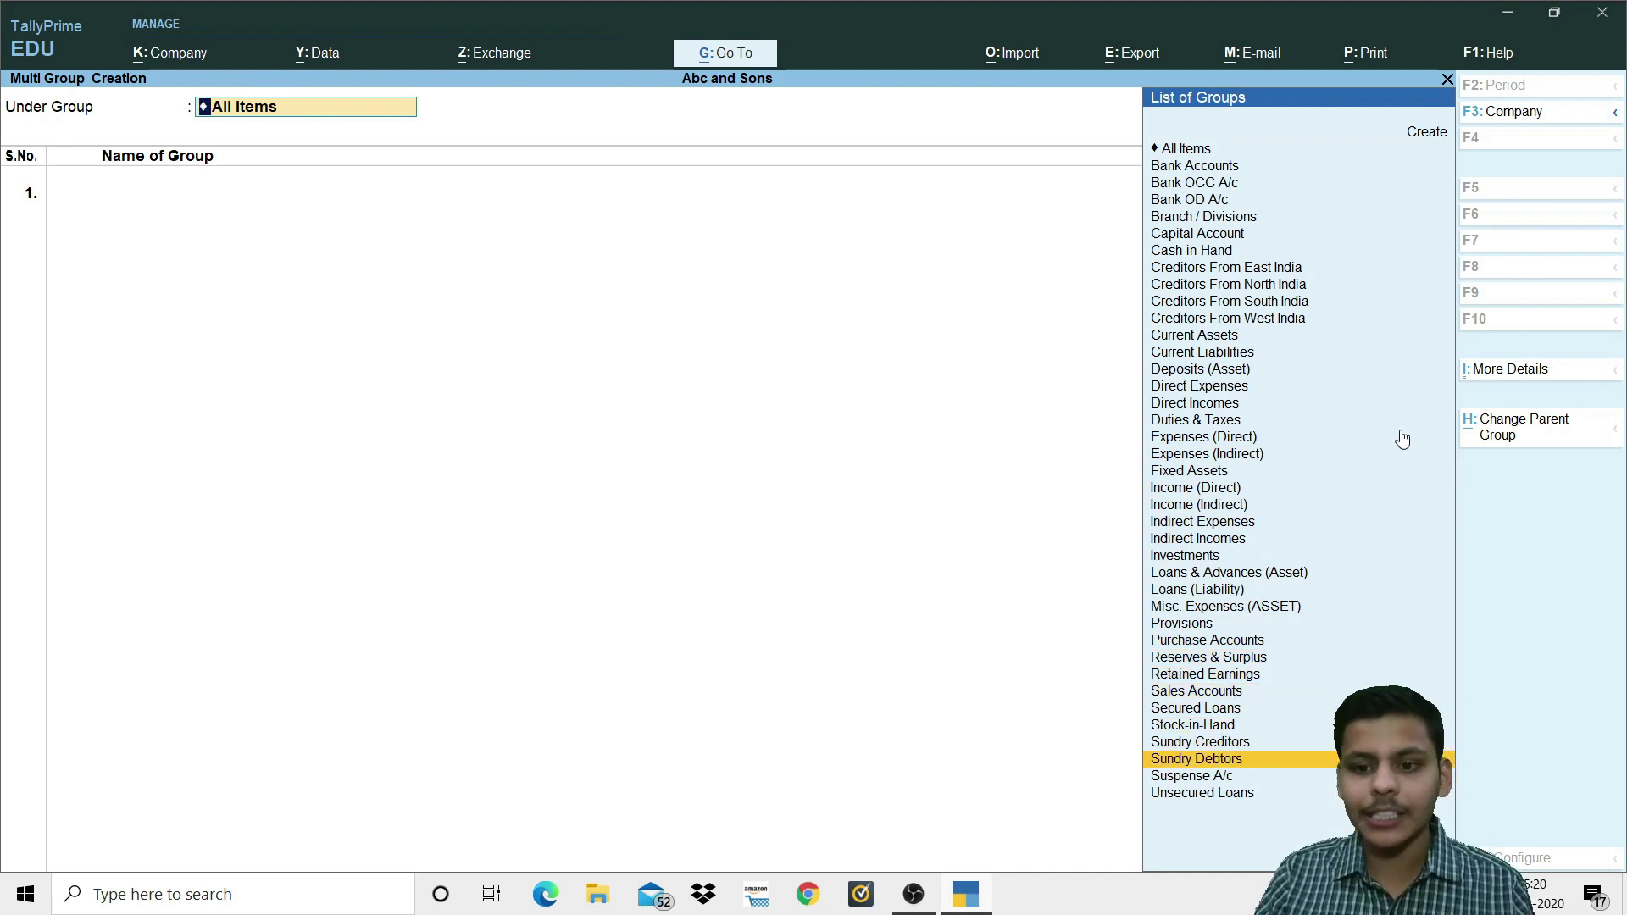
key("Return")
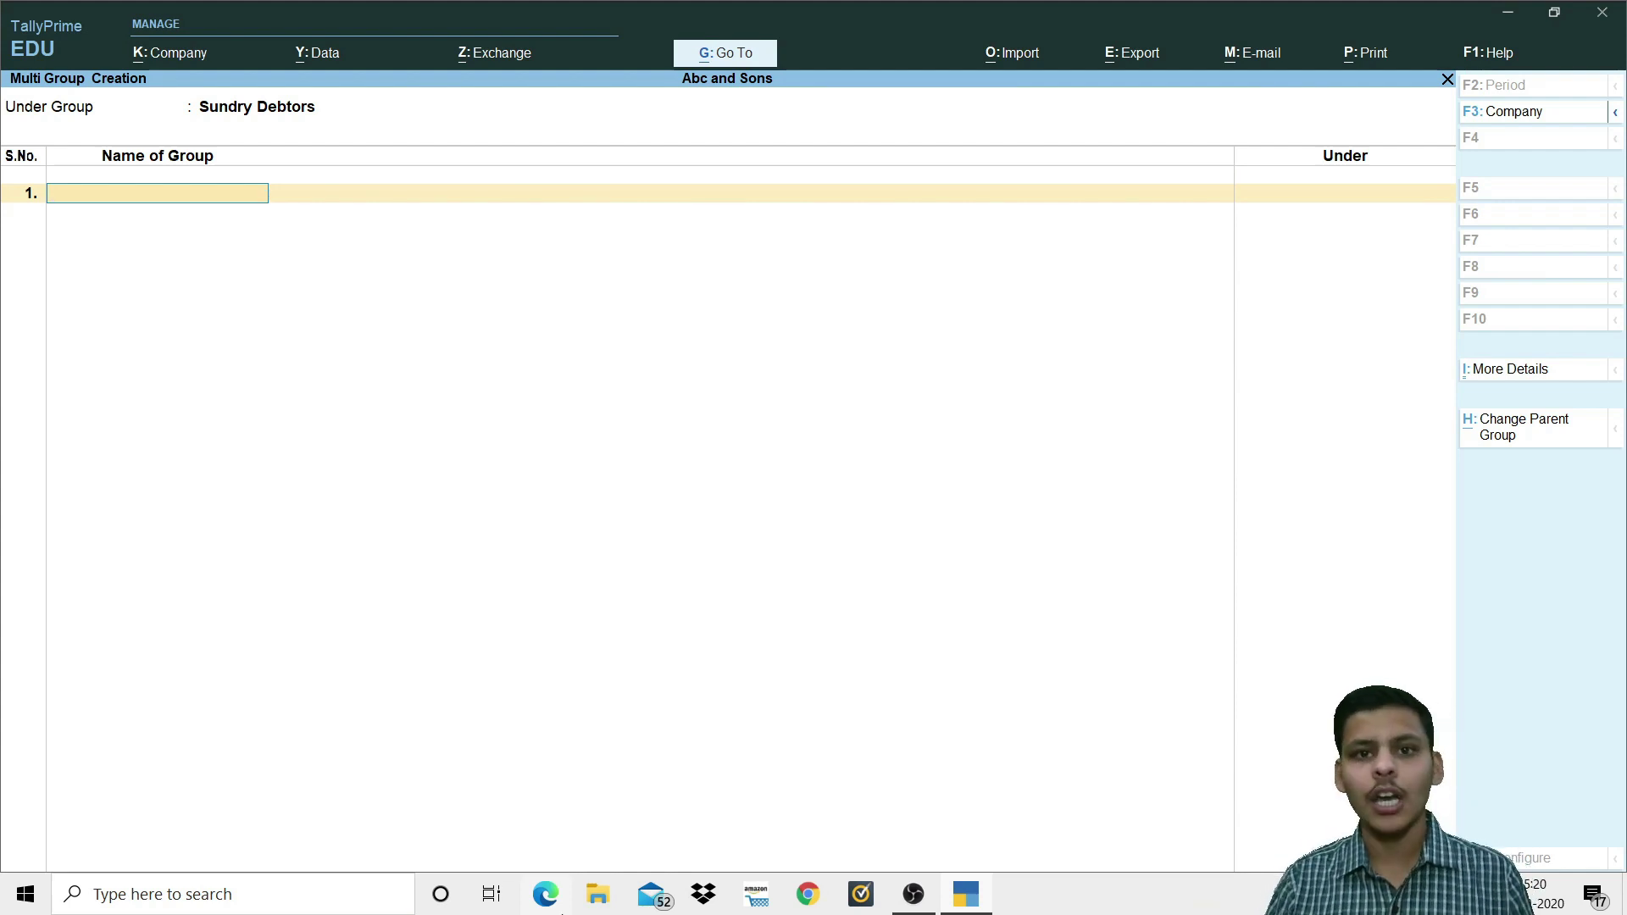
Step: Add Debtors From North India as the first group, placed under Sundry Debtors
type("Debtors From North")
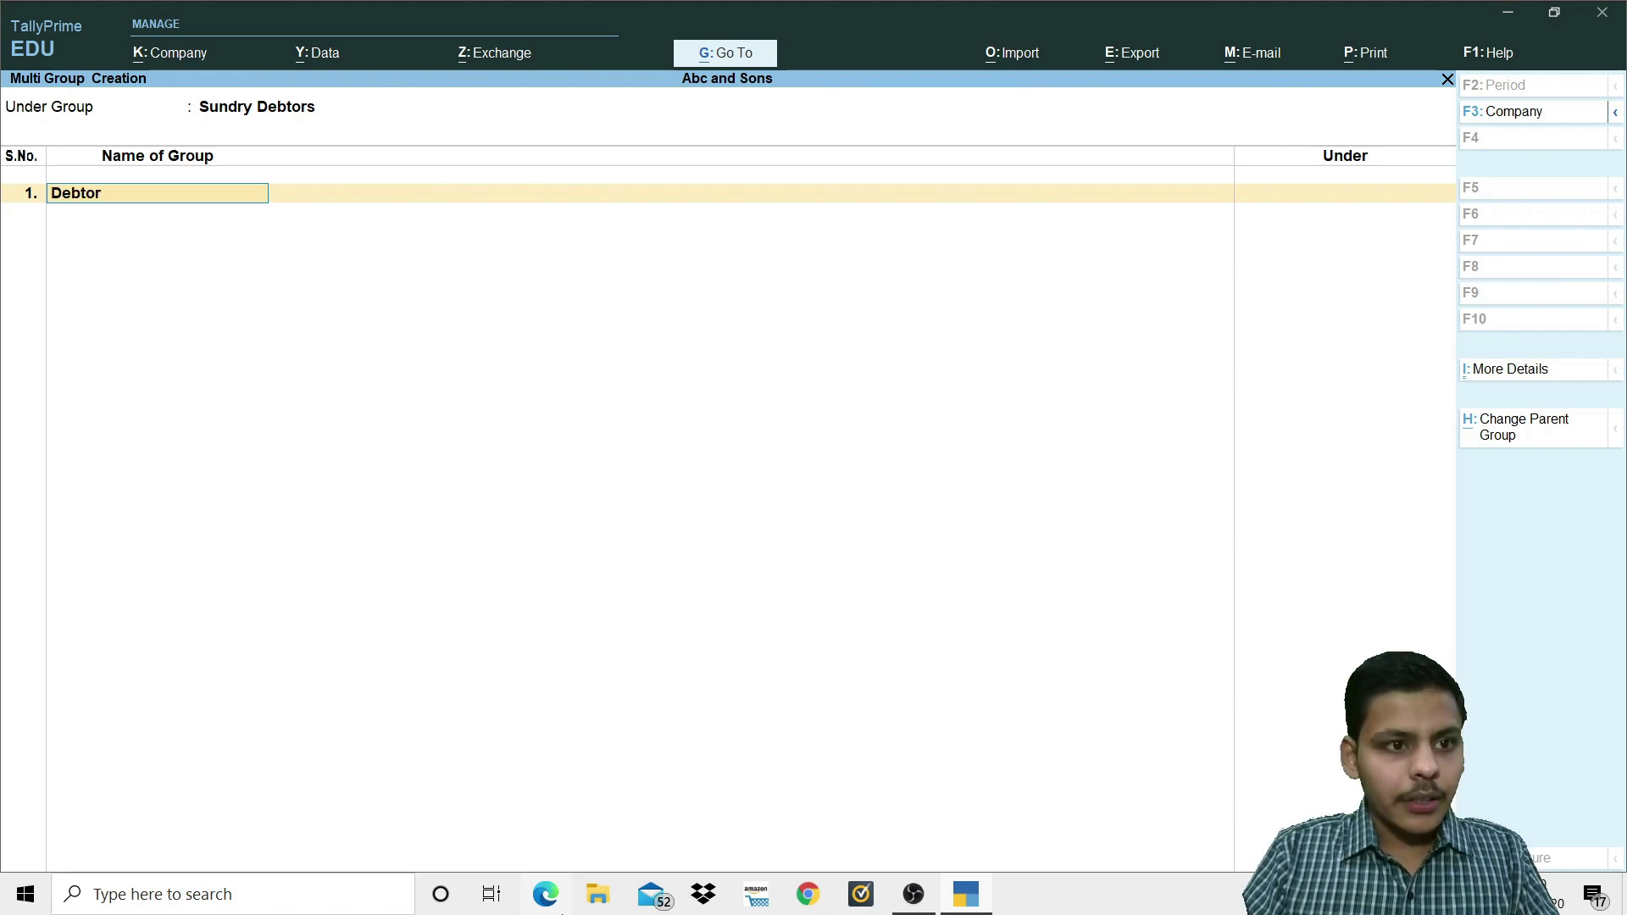
key("BackSpace")
key("BackSpace")
type("th India")
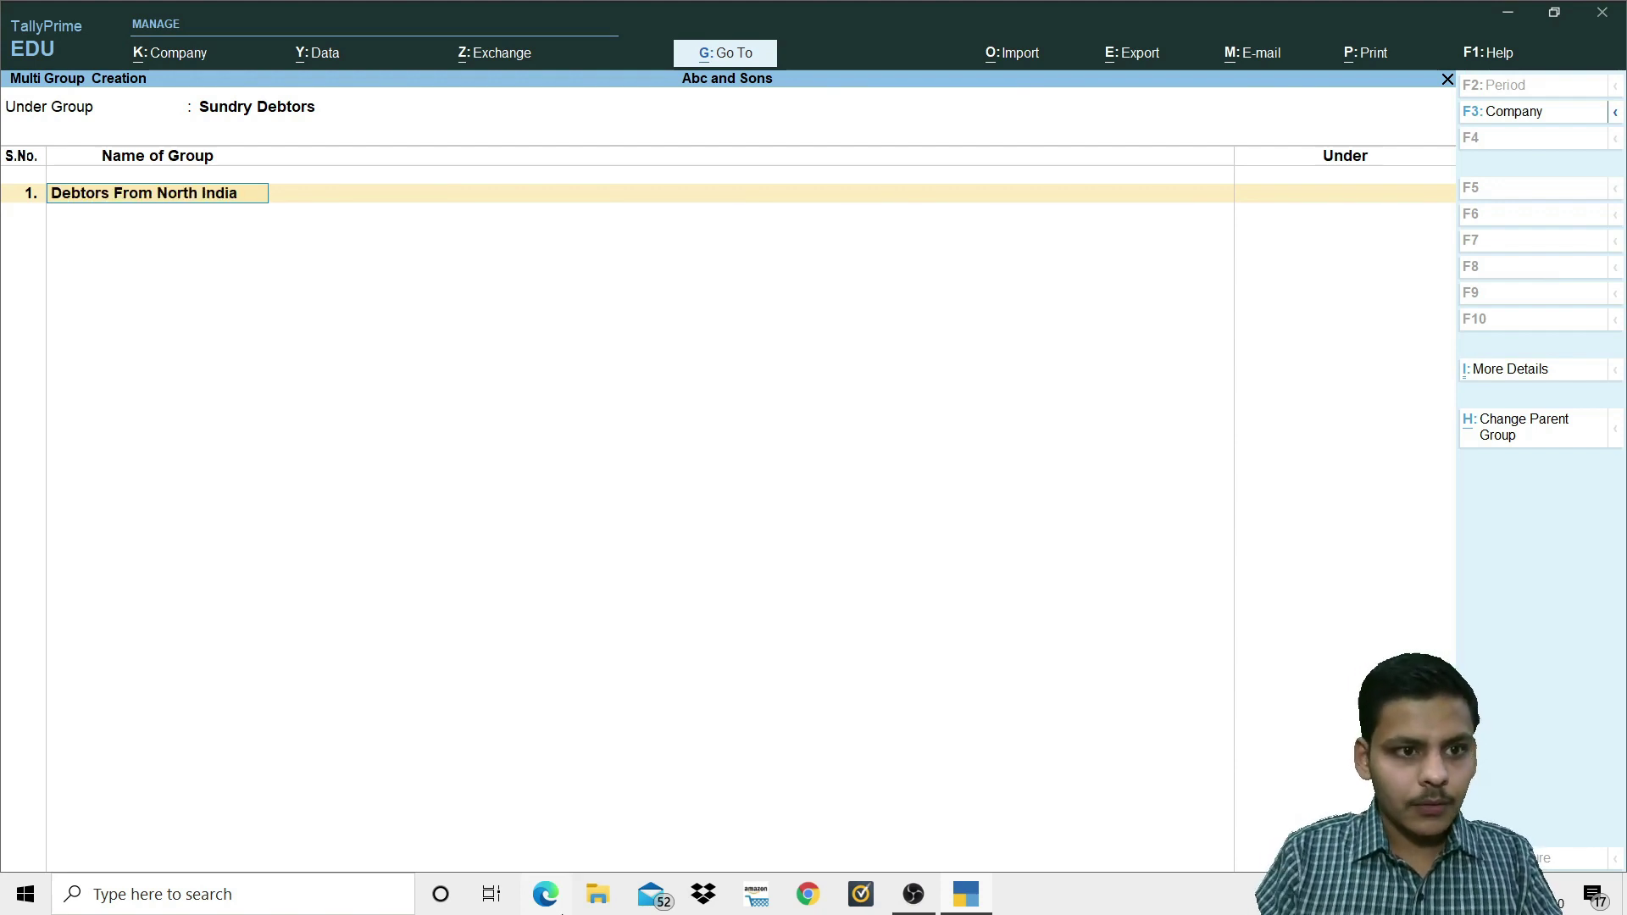
key("Return")
key("Return")
Step: Add Debtors From South India as the second group, placed under Sundry Debtors
type("Debtore f")
key("BackSpace")
type("From Sou")
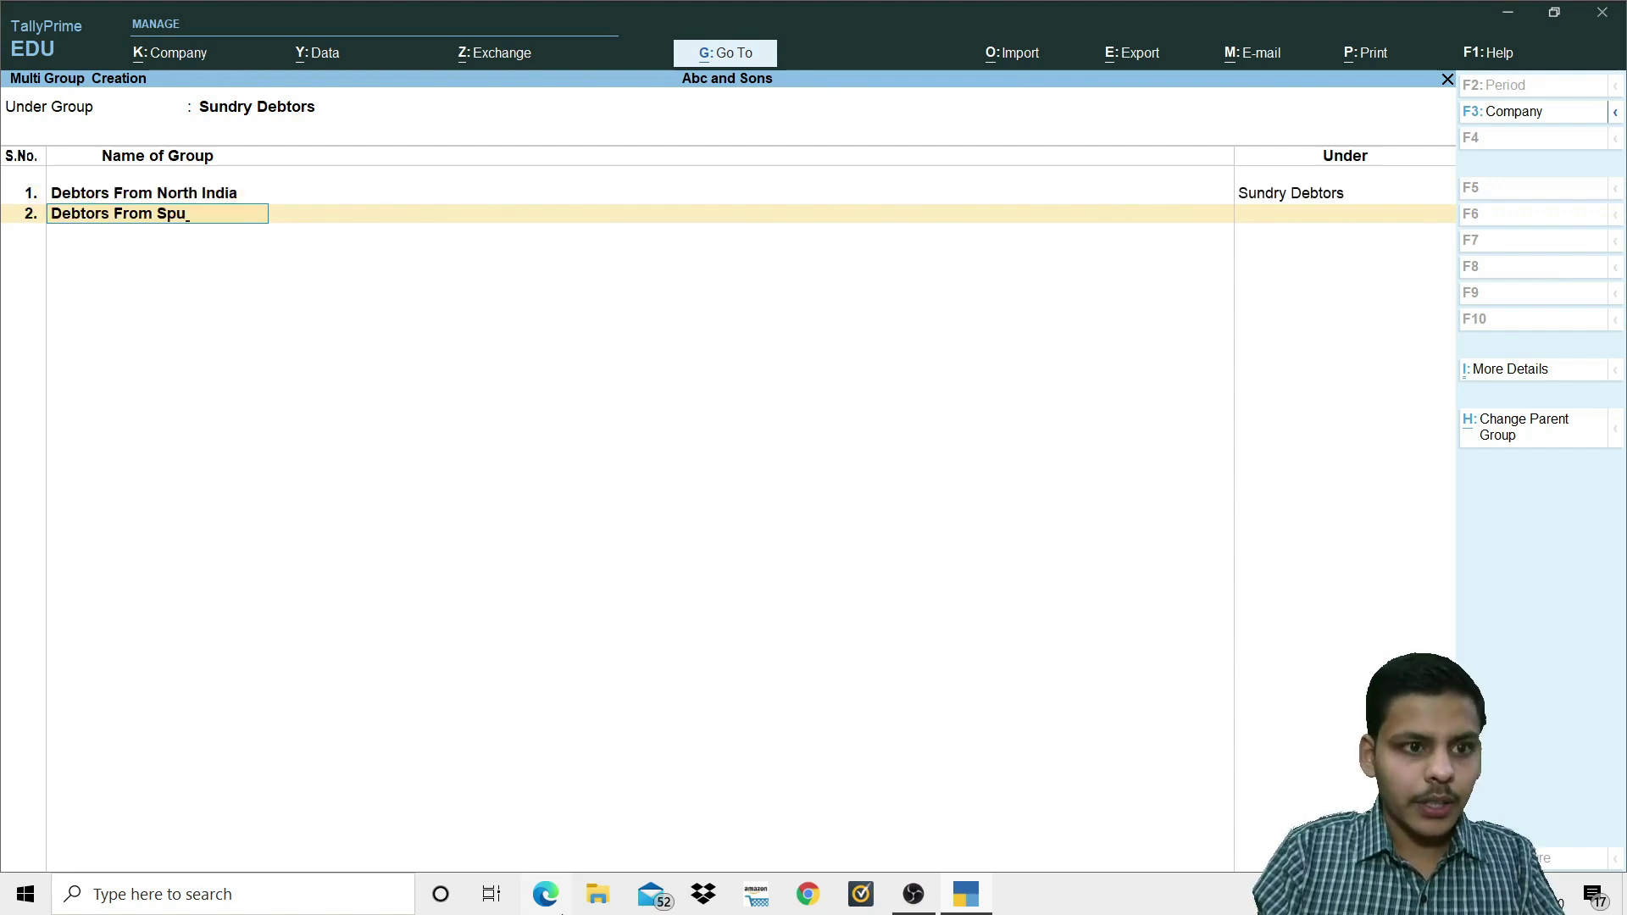
key("BackSpace")
type("uth India")
key("Return")
key("Return")
Step: Add Debtors Froms East India and Debtors From West India as the third and fourth groups under Sundry Debtors
type("Debtors Froms East India")
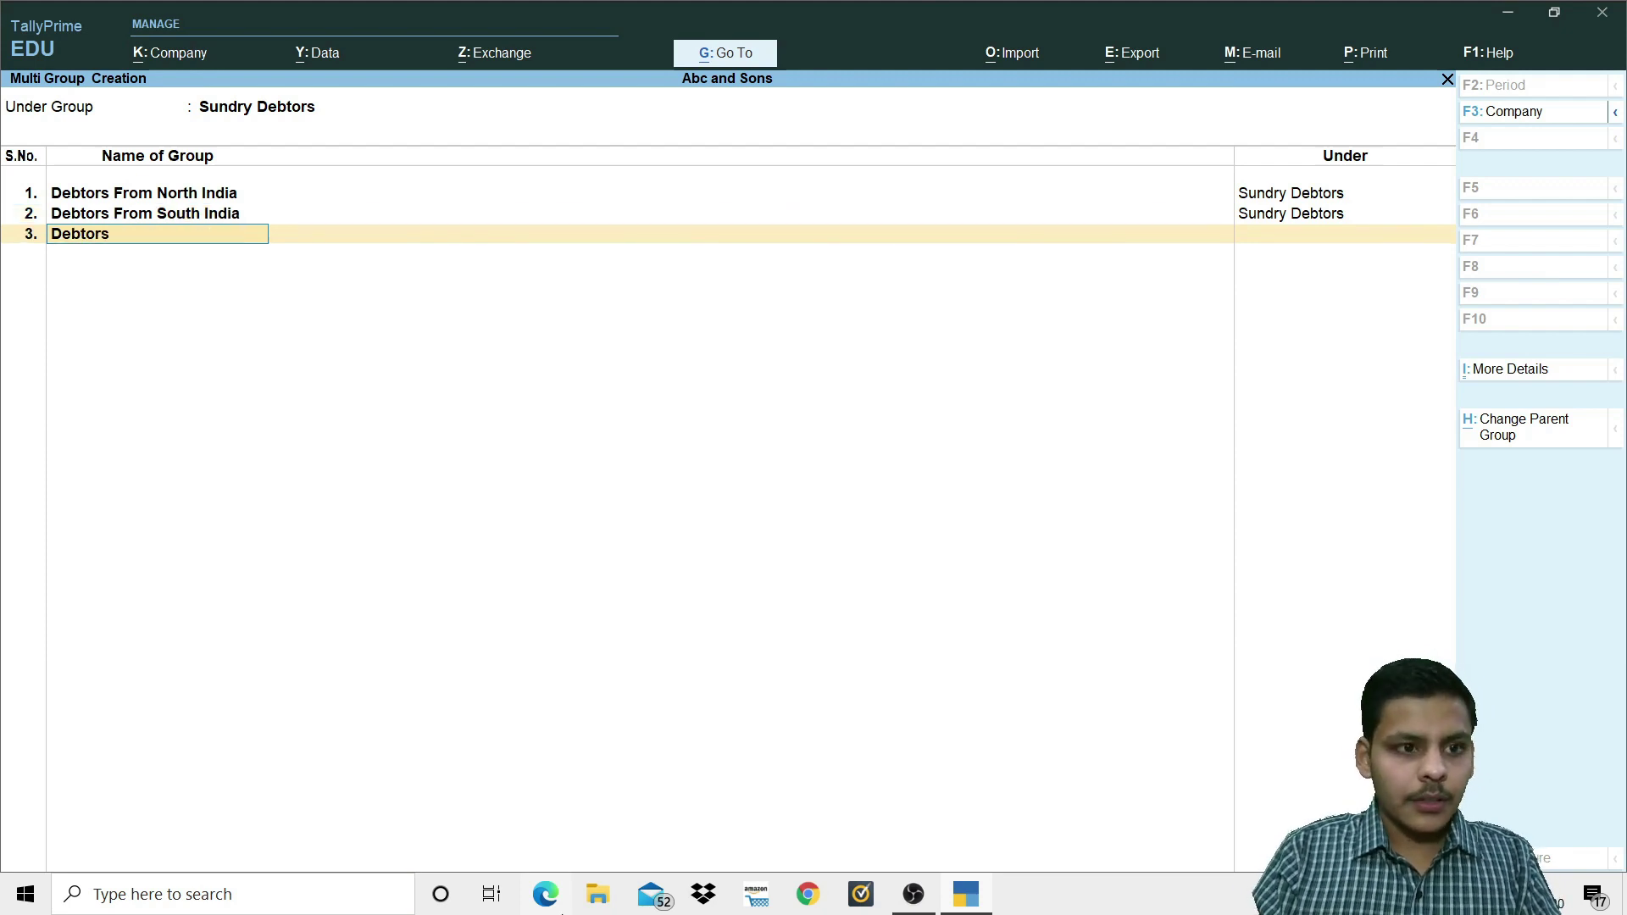
key("Return")
key("Return")
type("Debtors From West in")
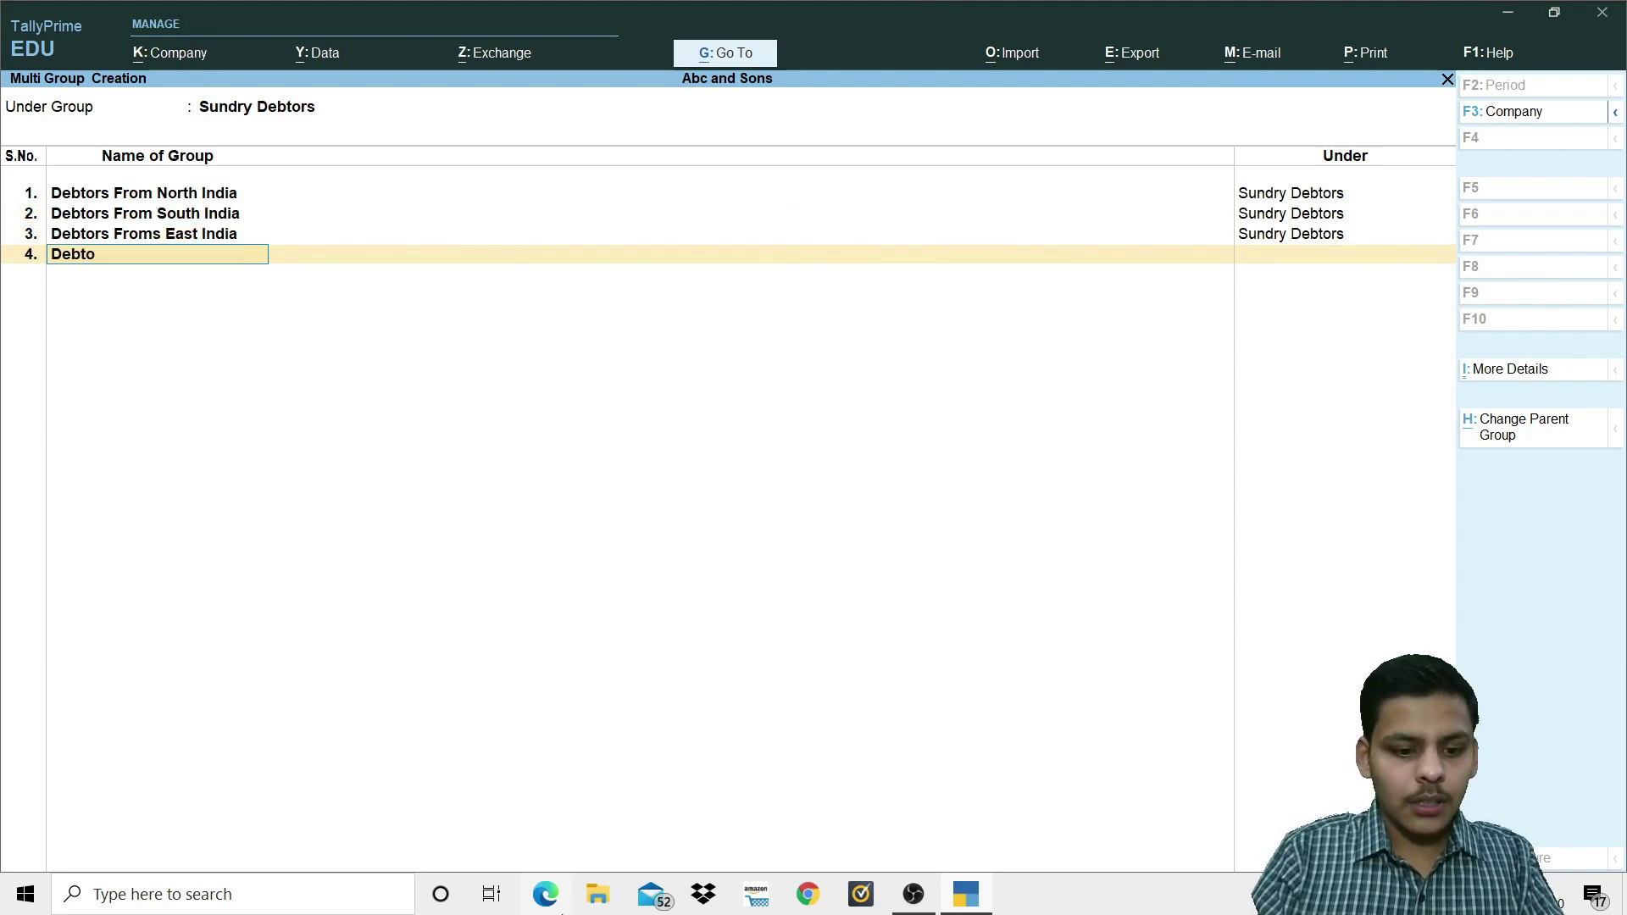
type("dia")
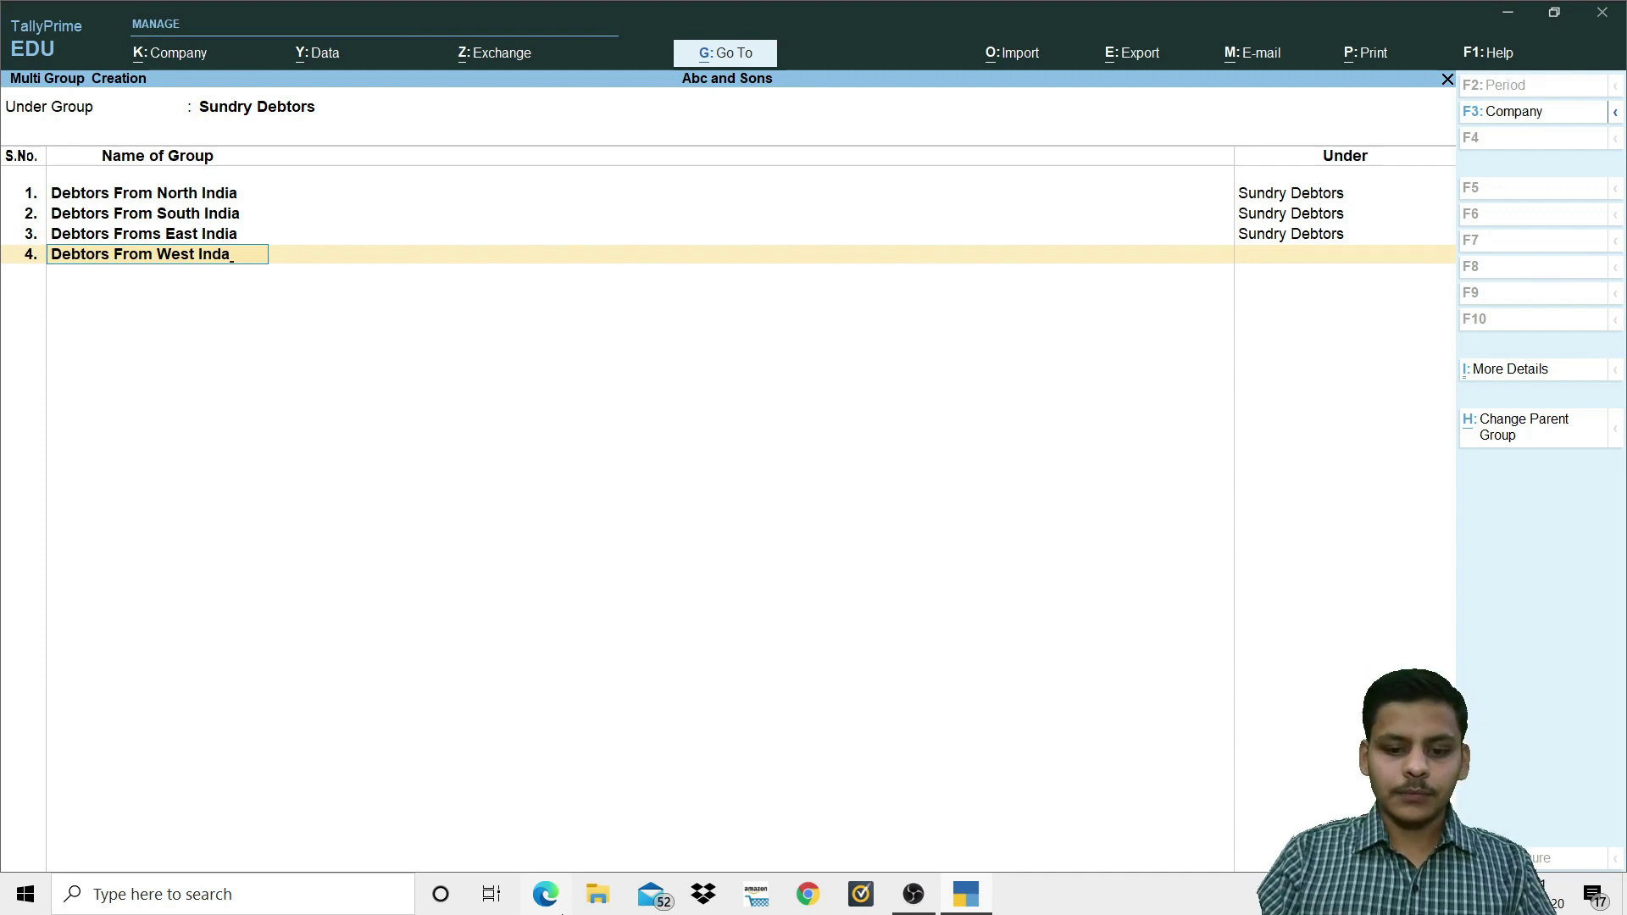
key("Return")
key("Return")
Step: Review the names and parent group of the four debtor groups entered in the multi-group form
key("Up")
key("Up")
key("Up")
key("Up")
key("Down")
key("Down")
key("Down")
key("Down")
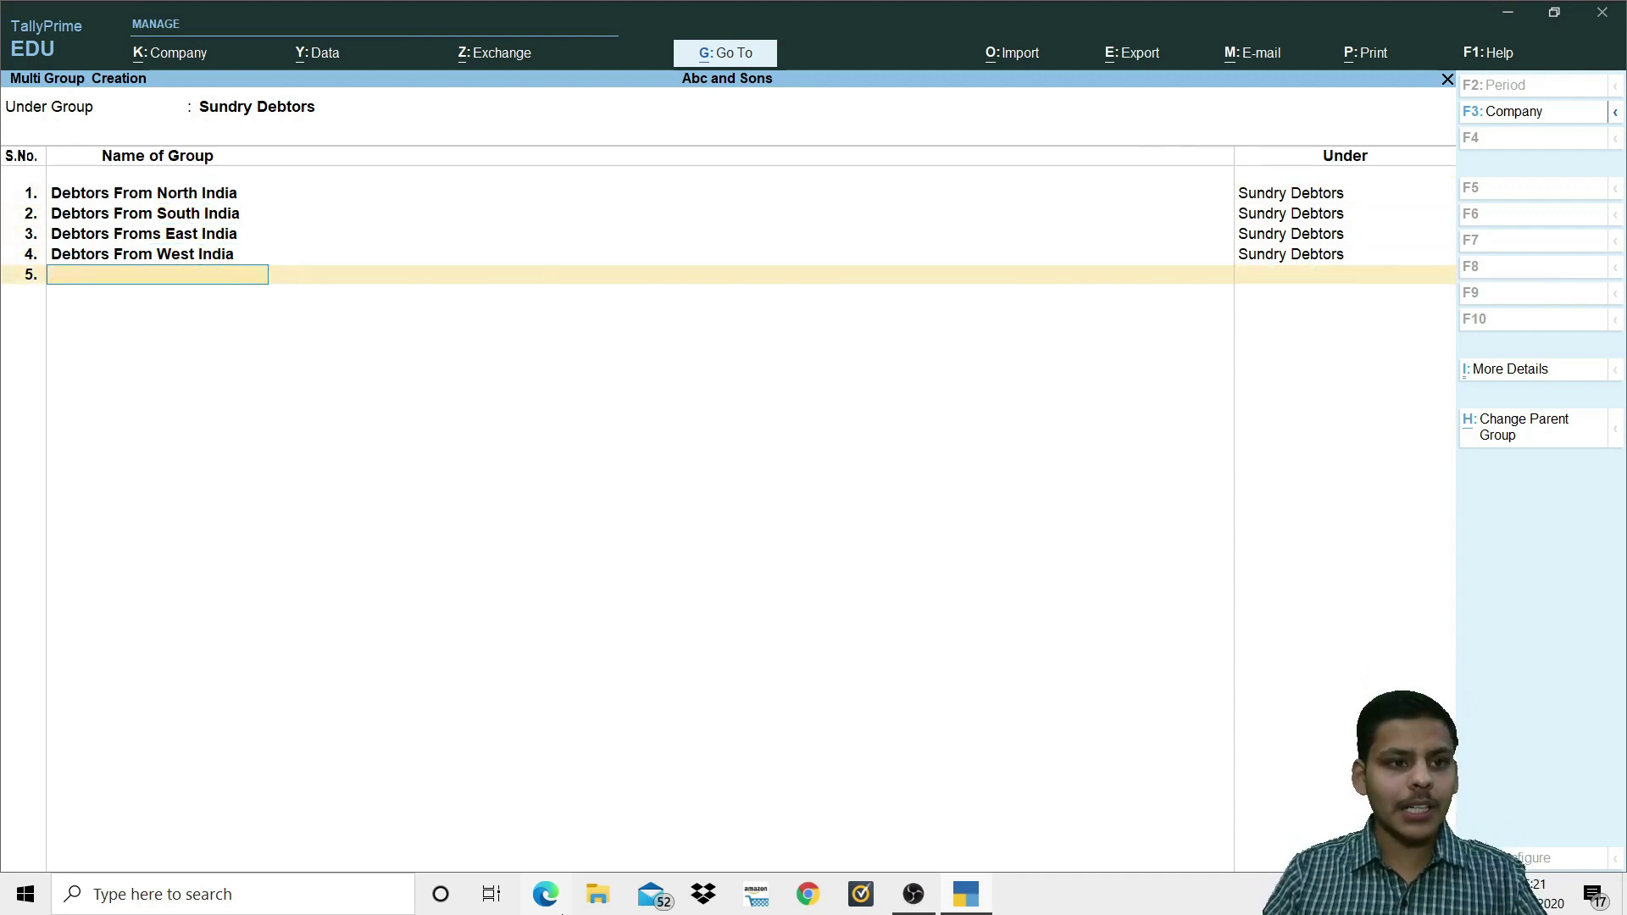
key("Up")
key("Up")
key("Up")
key("Up")
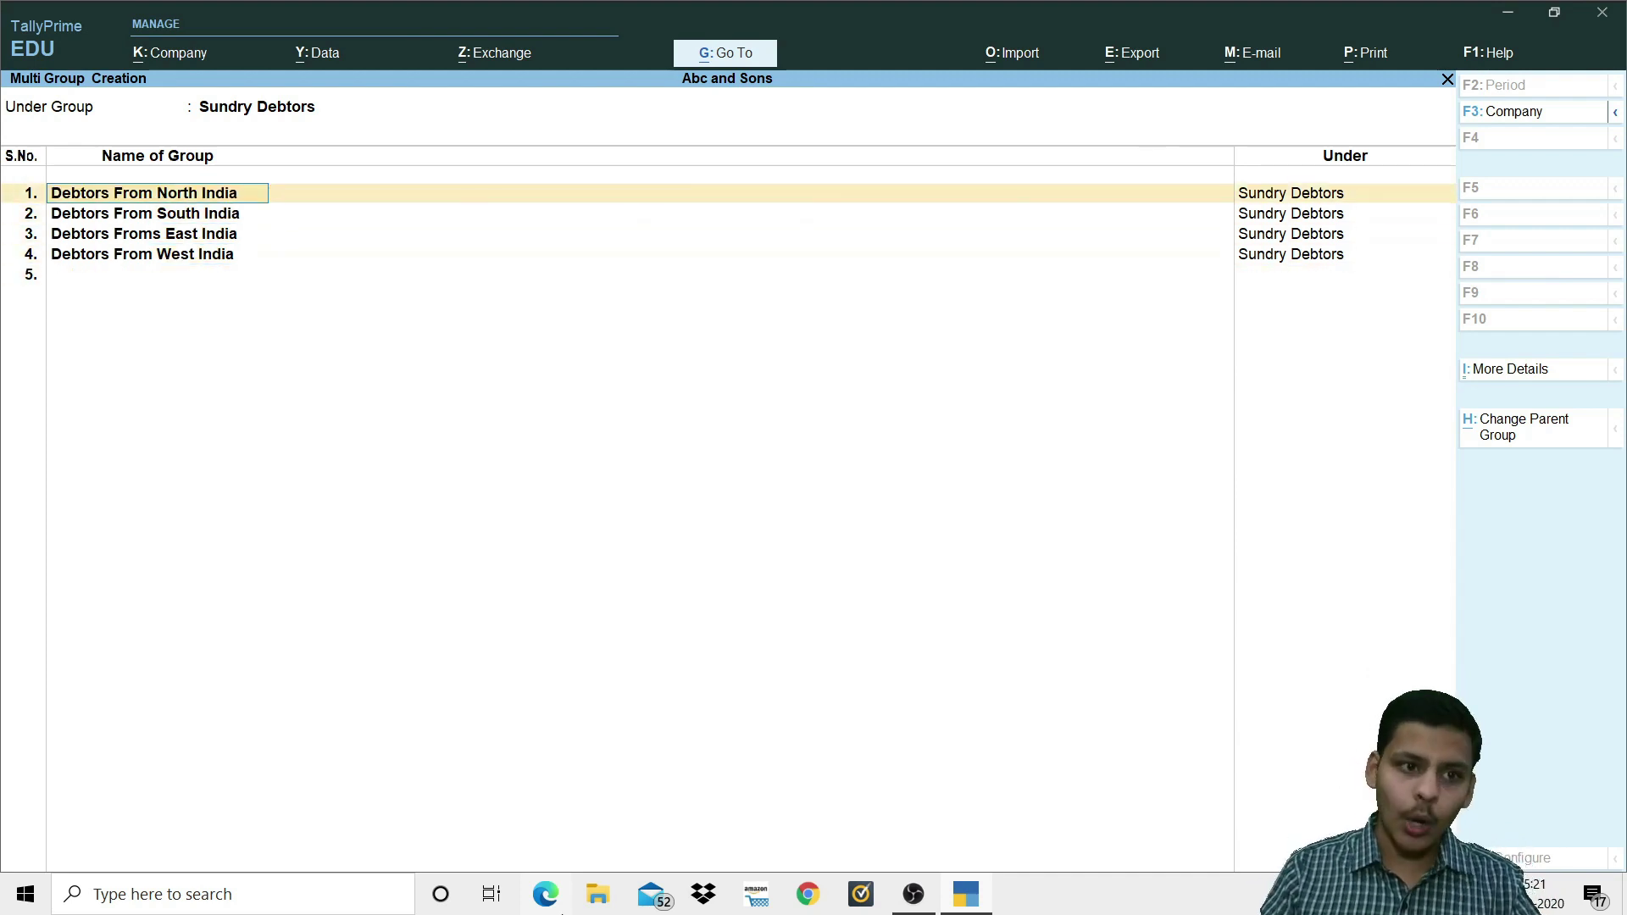
key("Down")
key("Down")
key("Down")
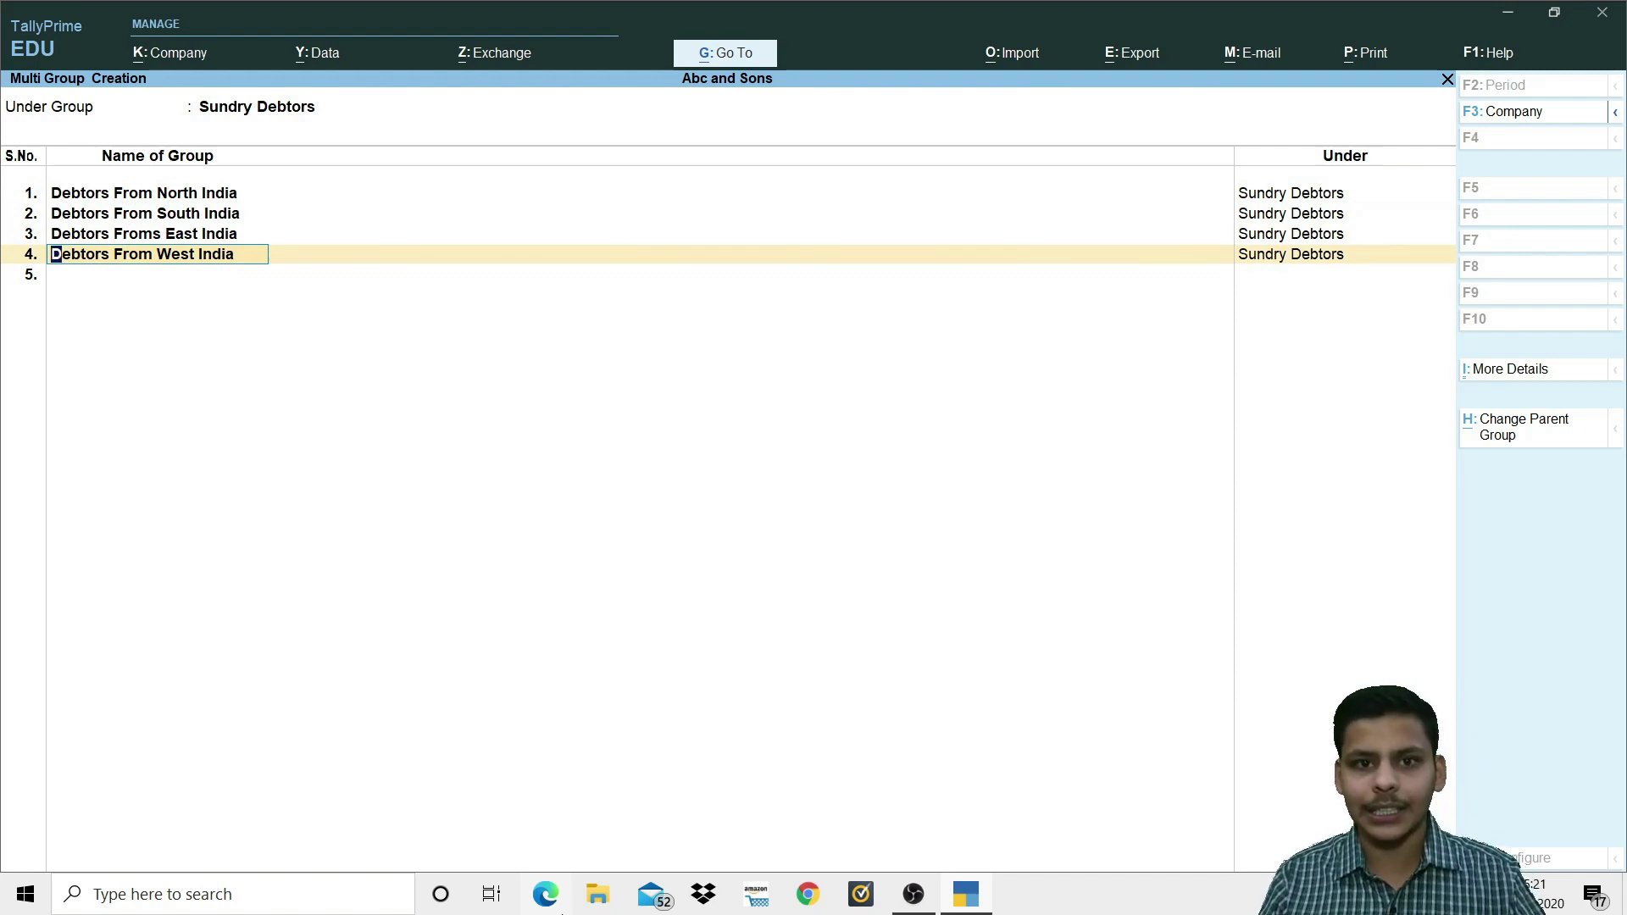
Step: End the list of new debtor groups after the fourth entry and save them all
key("Return")
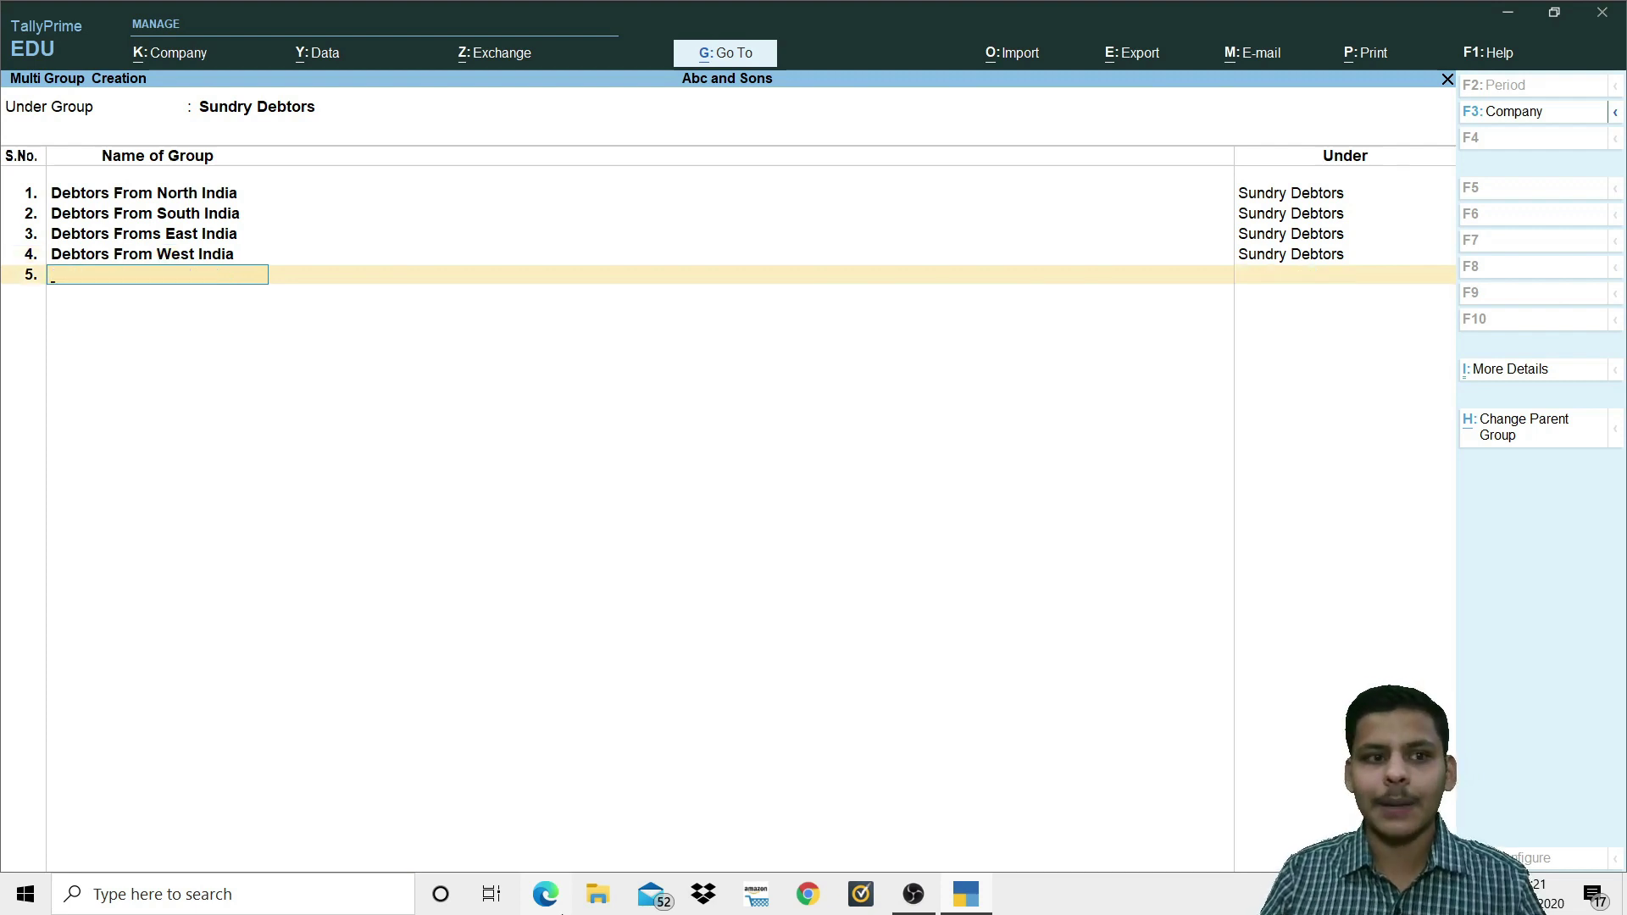
key("Return")
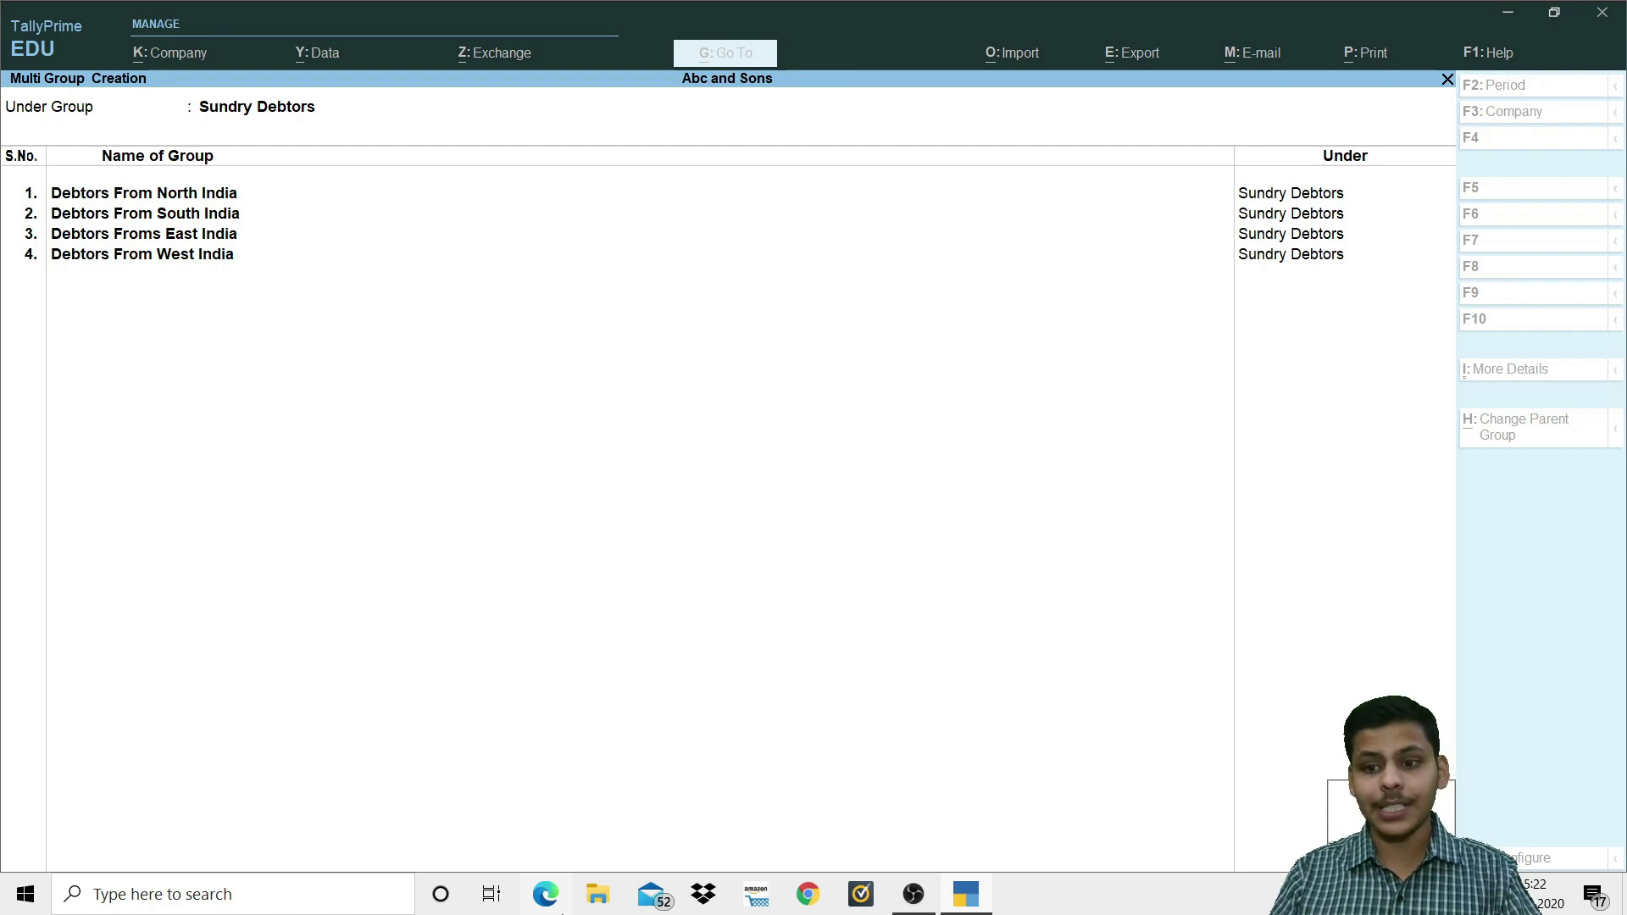
key("Return")
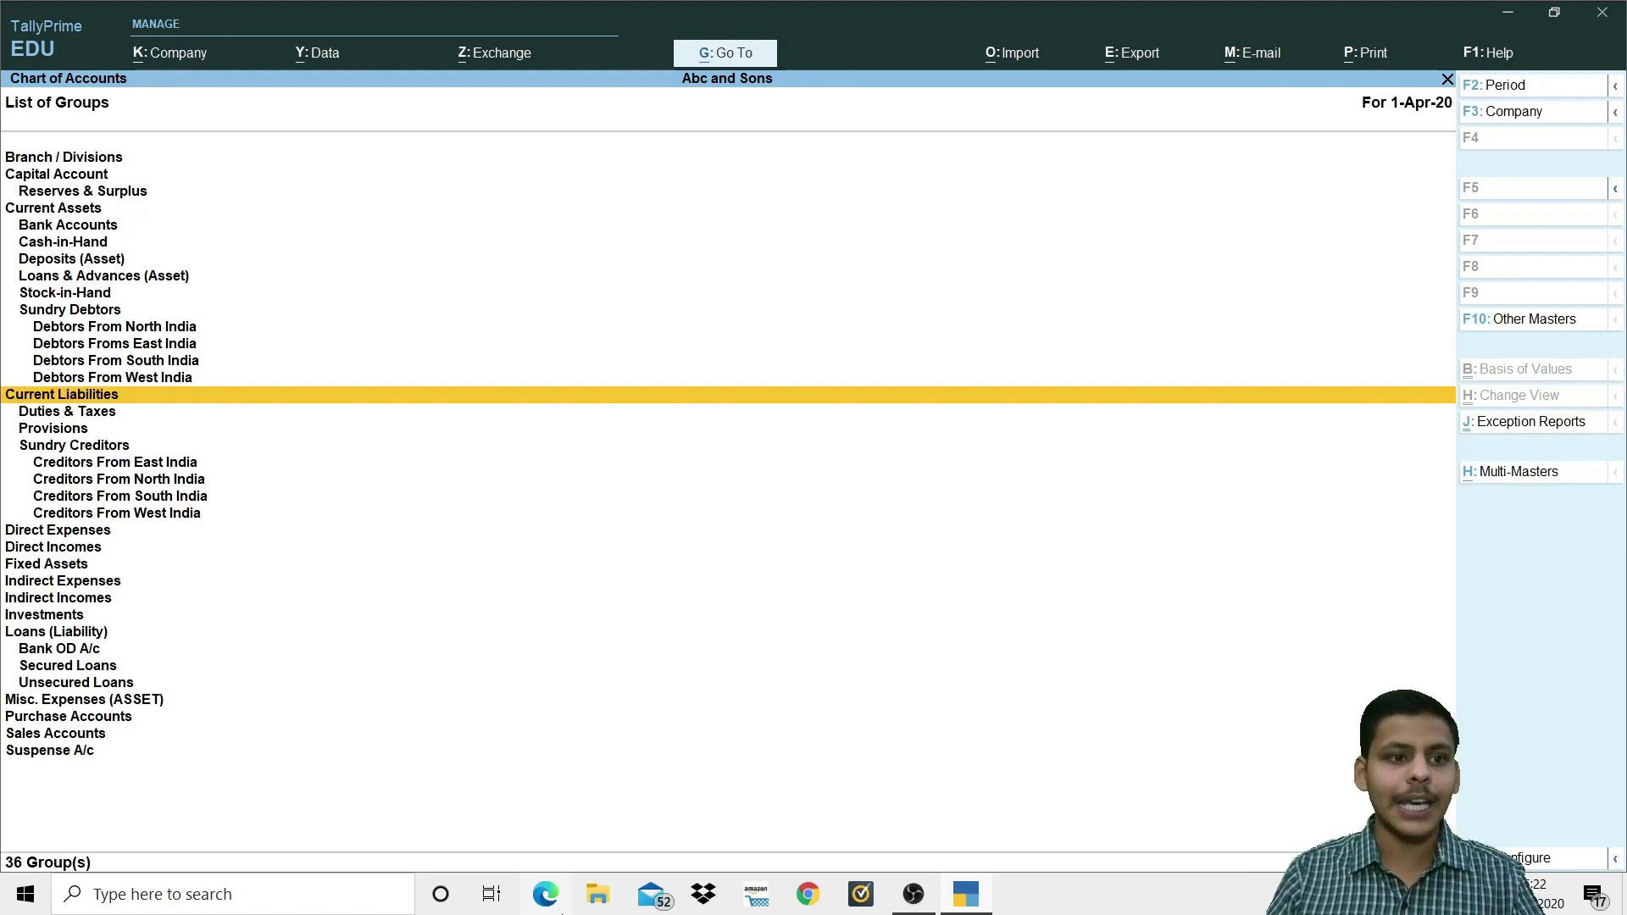
Step: Examine the regional debtor groups beneath Sundry Debtors in the list of groups
key("Up")
key("Up")
key("Up")
key("Up")
key("Up")
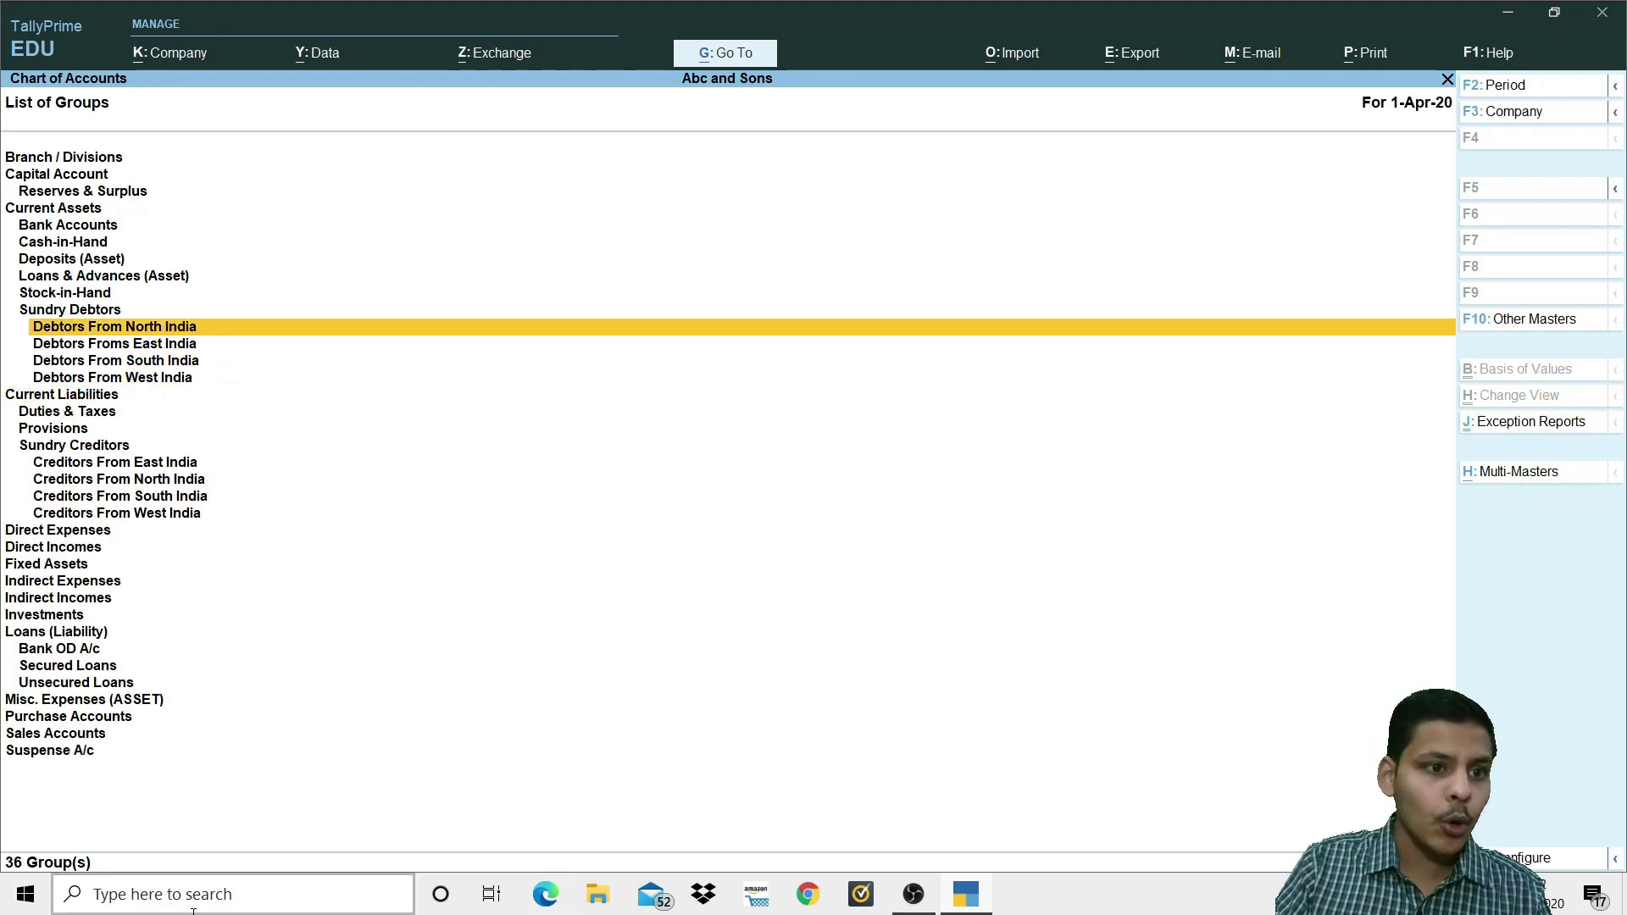
key("Down")
key("Down")
key("Down")
key("Down")
key("Down")
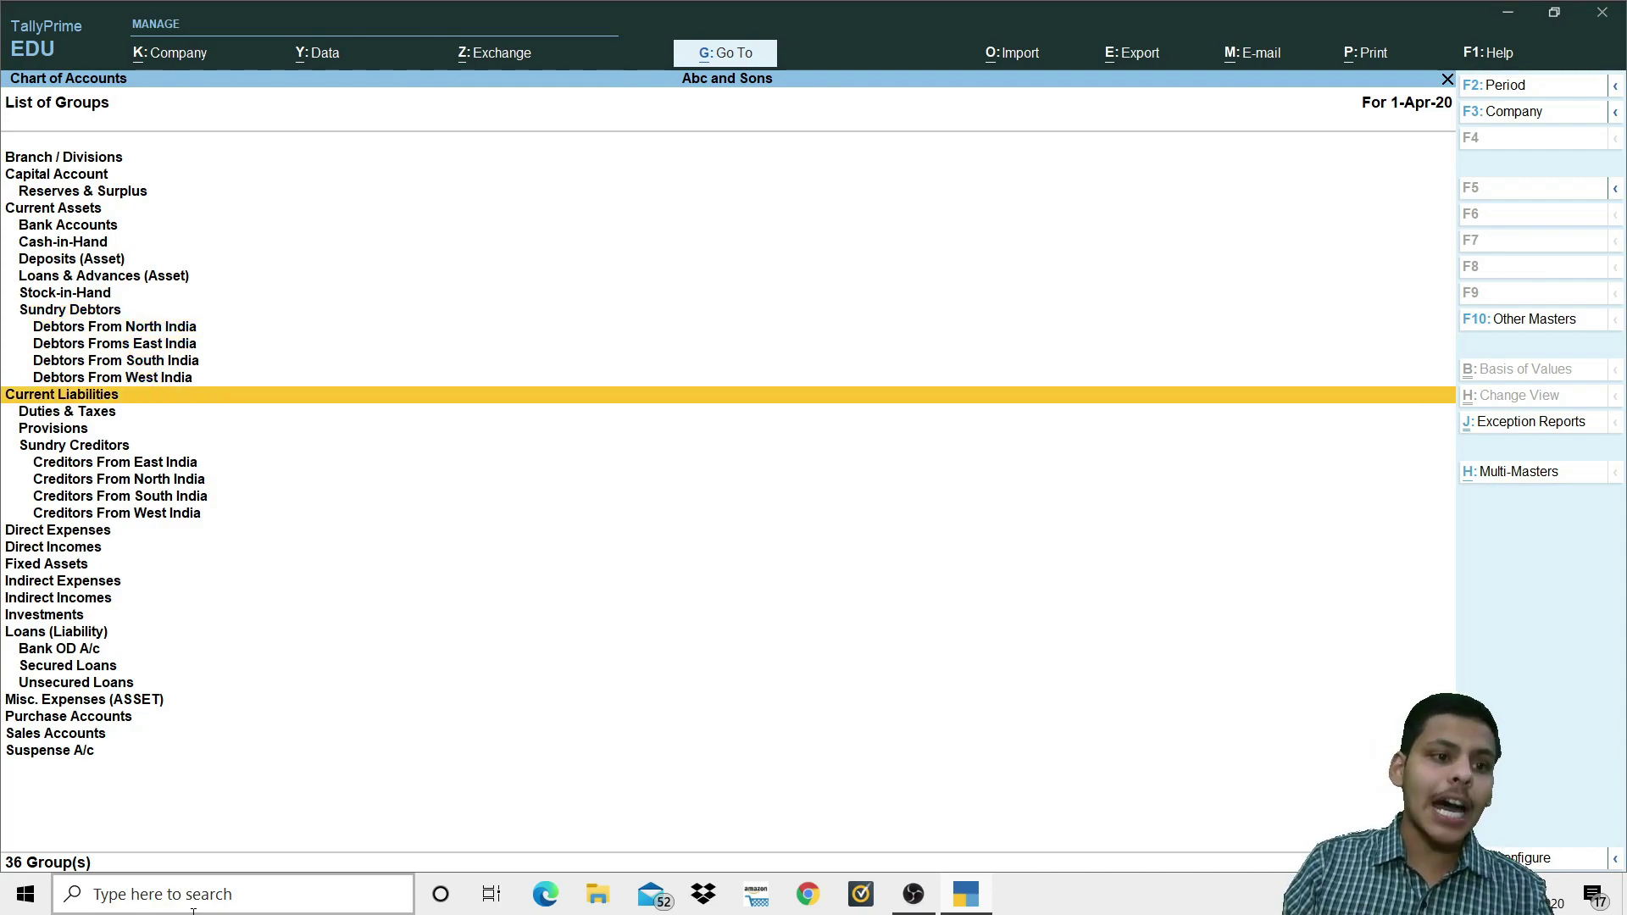
key("Up")
key("Up")
key("Up")
key("Up")
key("Down")
key("Down")
key("Down")
key("Down")
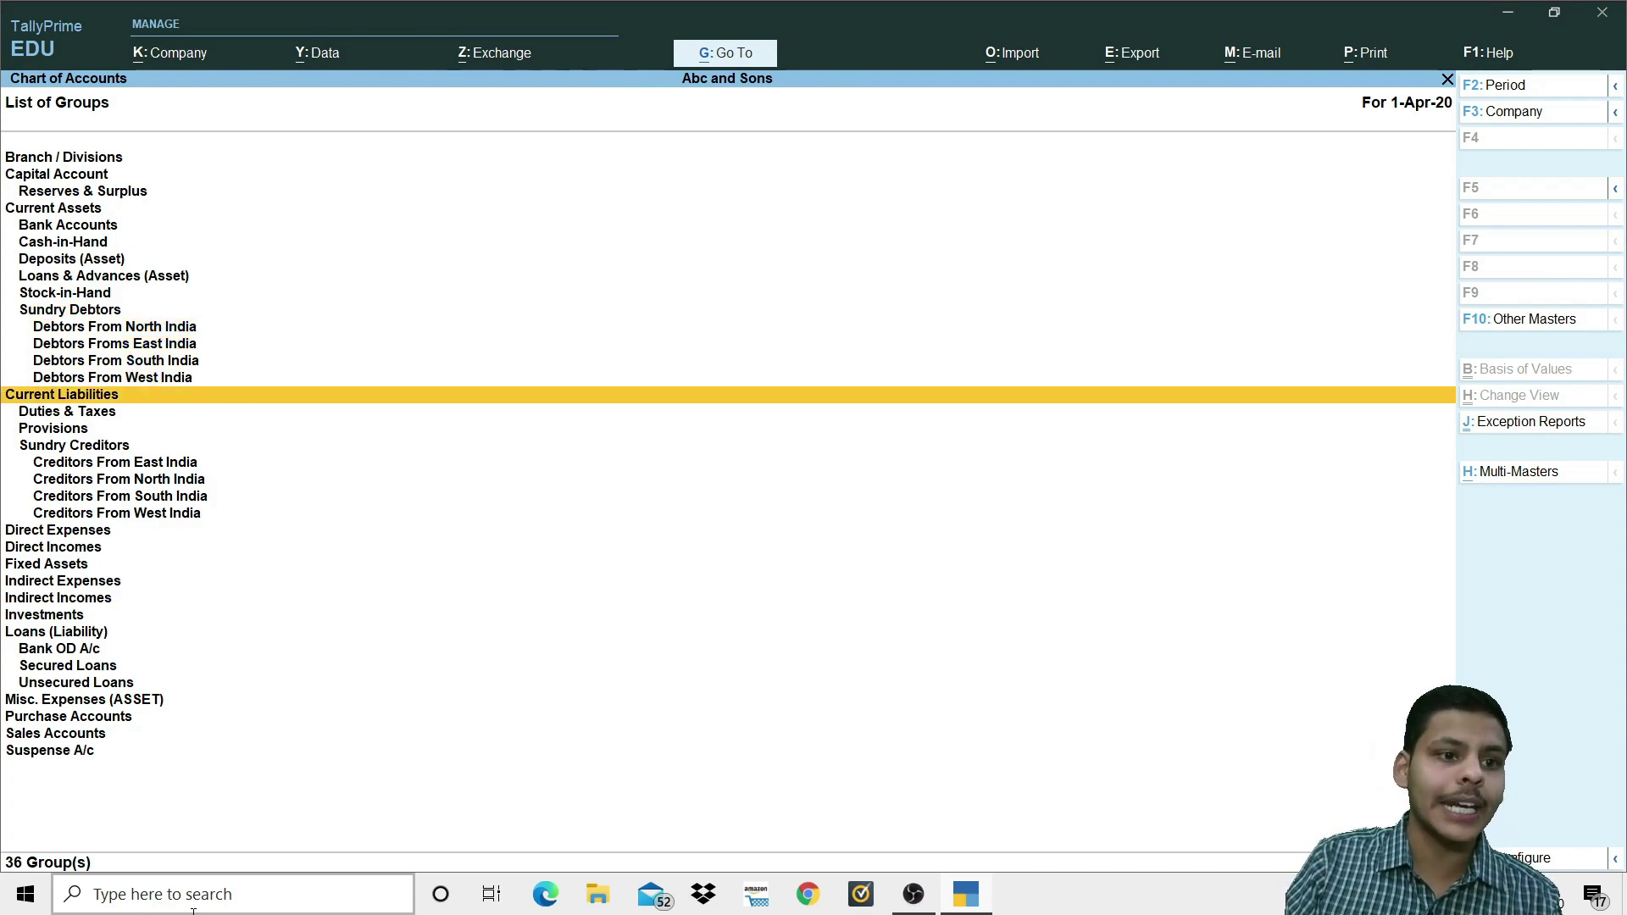
key("Up")
key("Up")
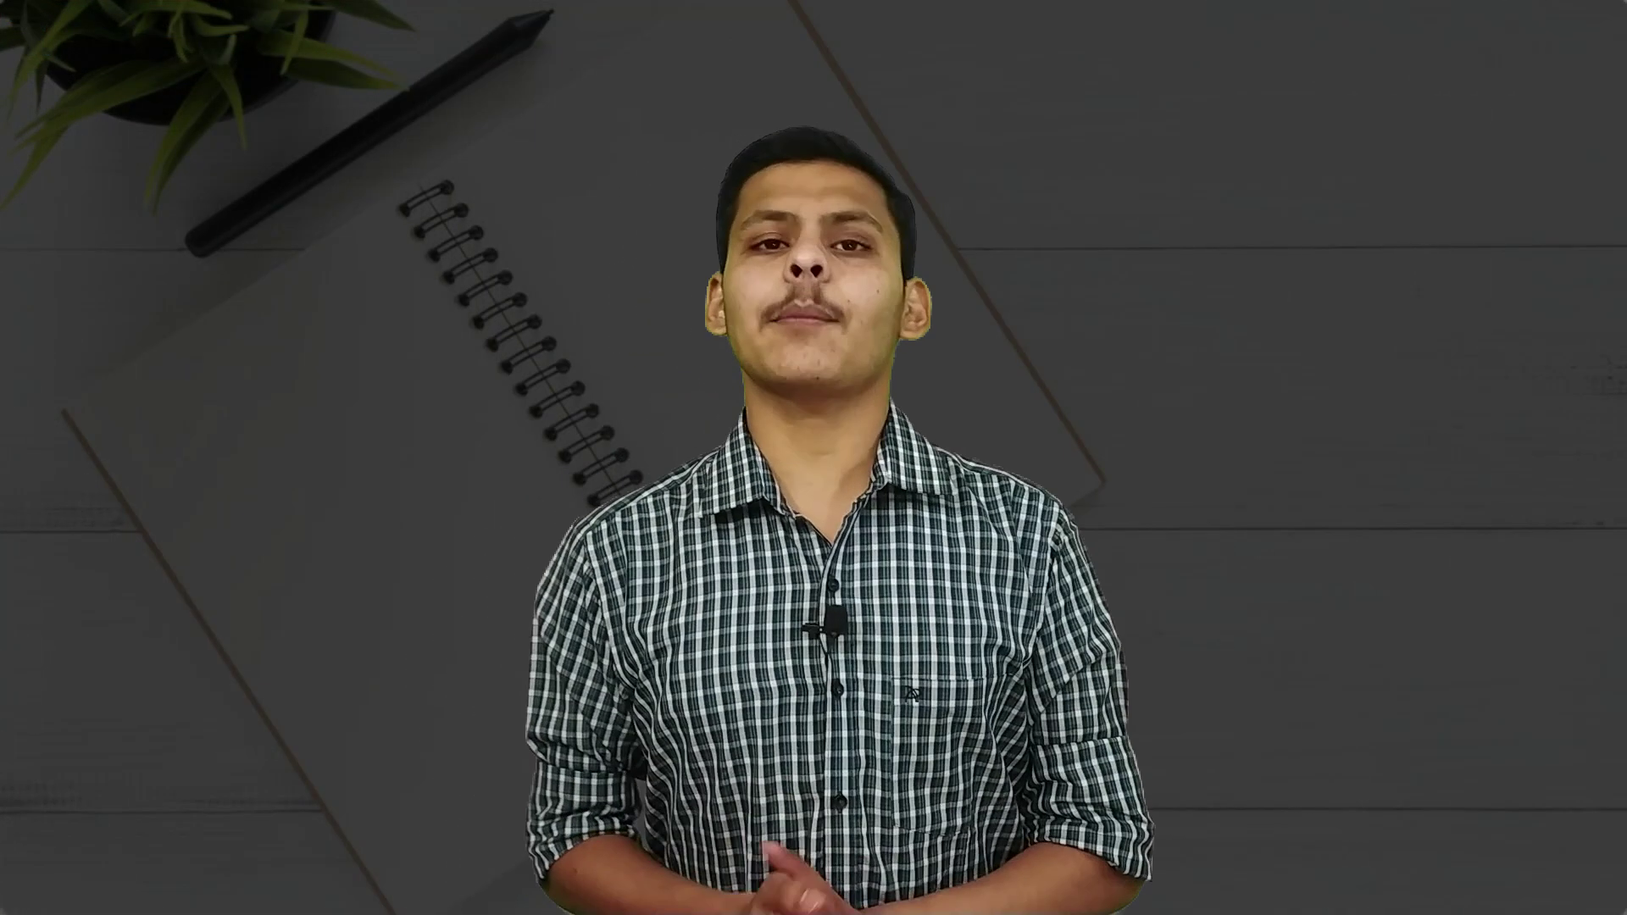